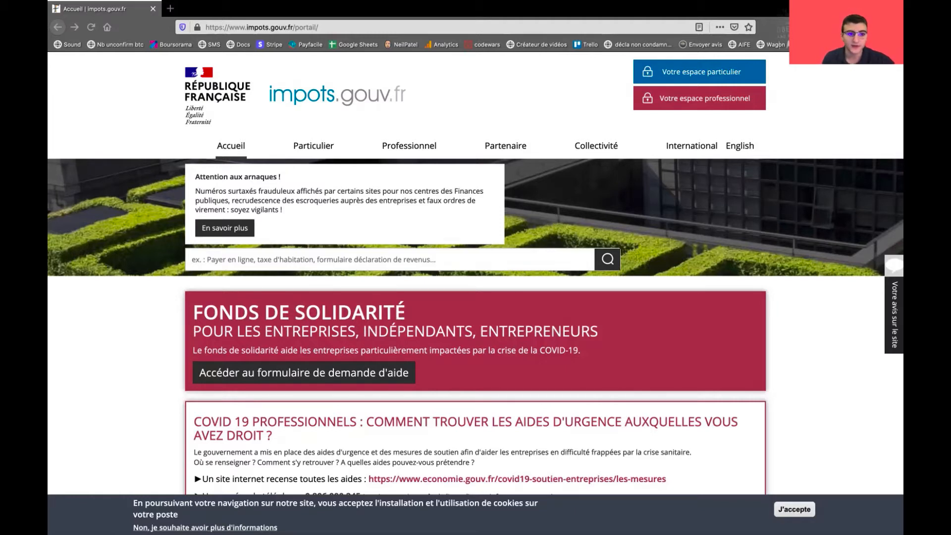
Go to 'Votre espace particulier' and choose to sign in with FranceConnect
left_click(352, 27)
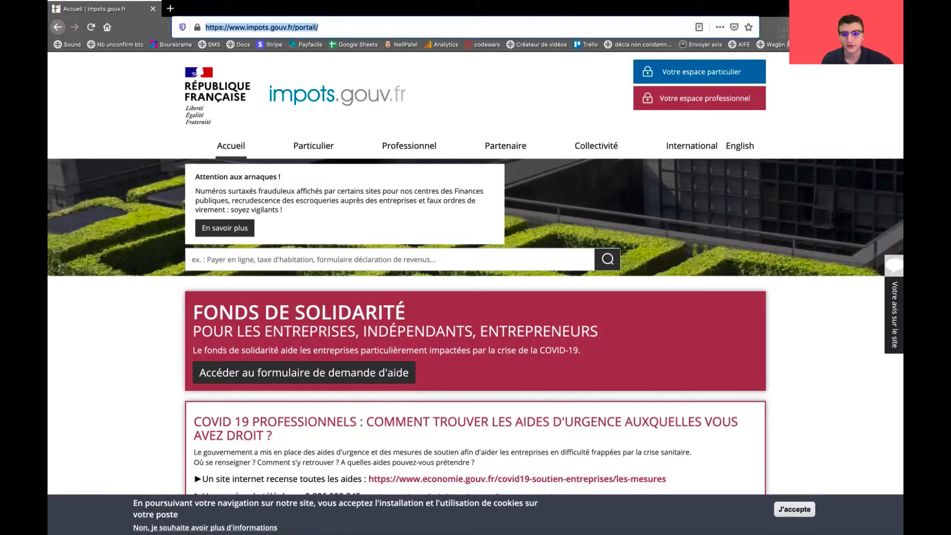
left_click(535, 99)
left_click(700, 72)
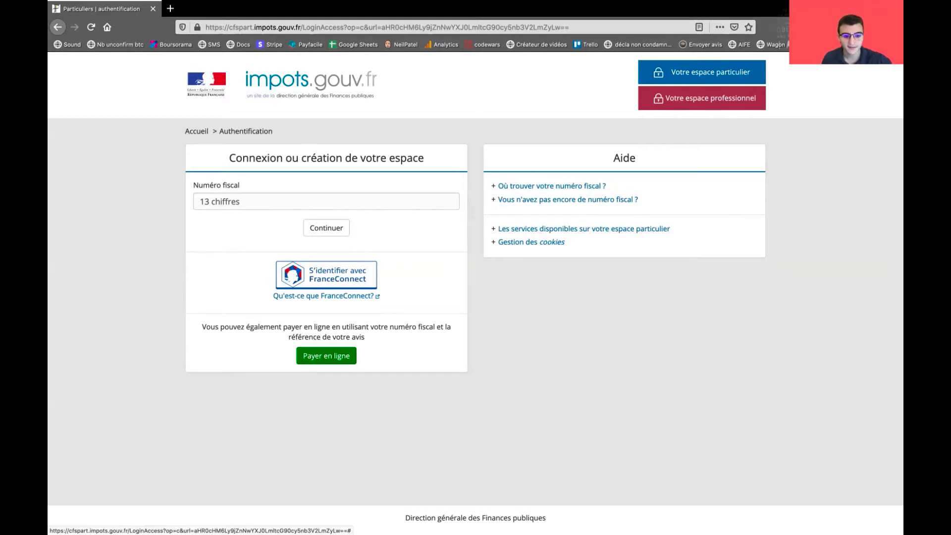
left_click(340, 272)
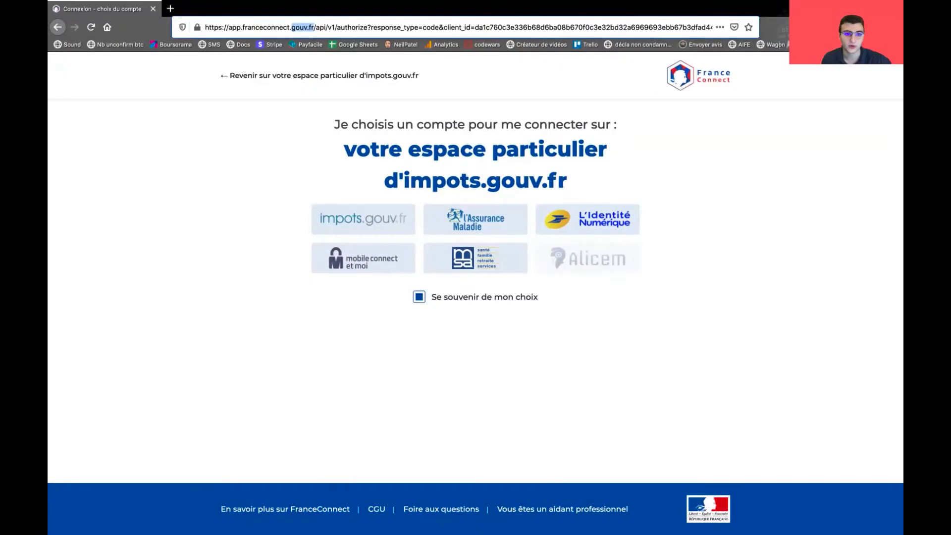
Log in to FranceConnect with the saved l'Assurance Maladie credentials
left_click(476, 219)
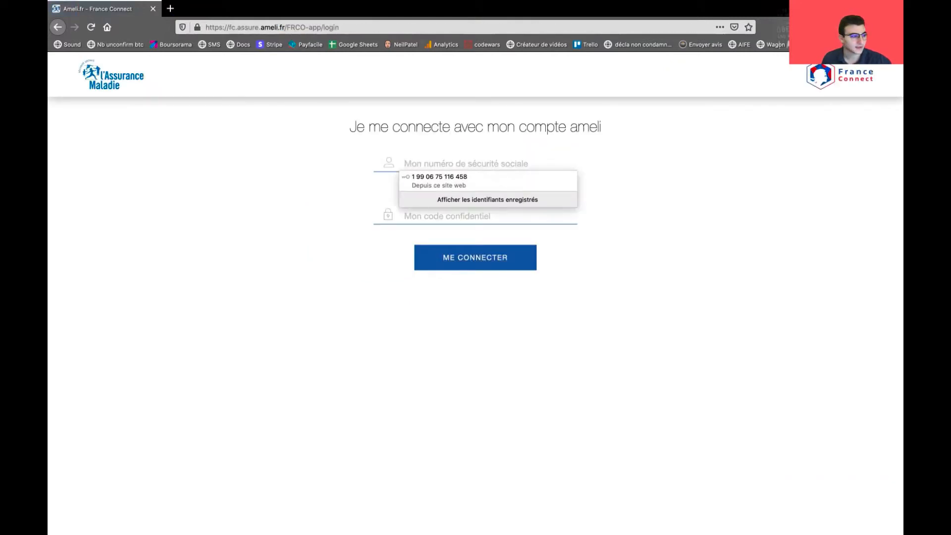
key("Escape")
key("Down")
key("Down")
key("Return")
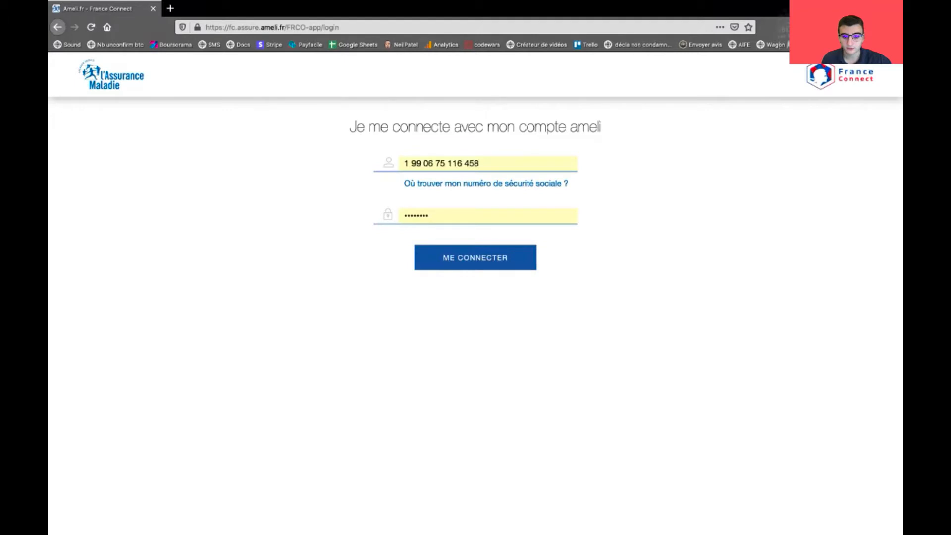
key("Return")
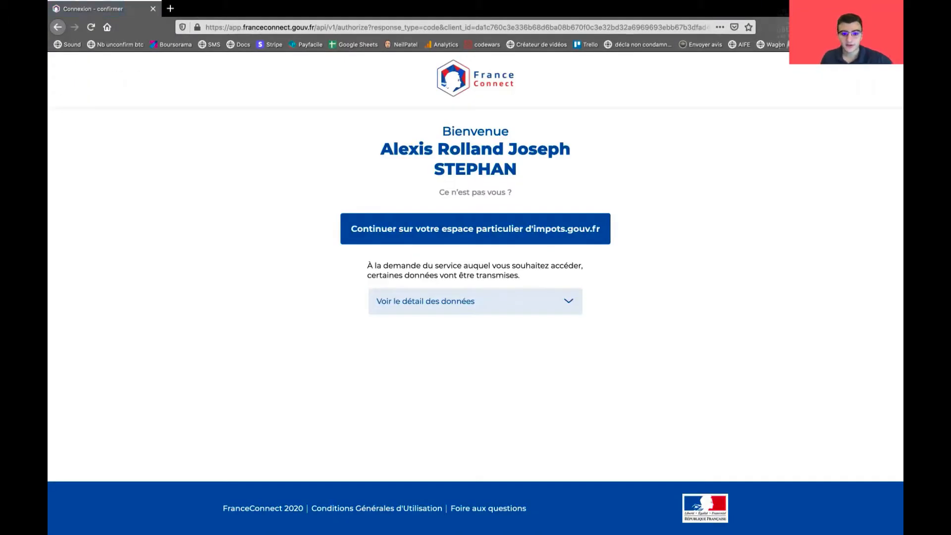
Continue from FranceConnect on to the impots.gouv.fr personal space
left_click_drag(455, 131, 493, 131)
left_click(493, 131)
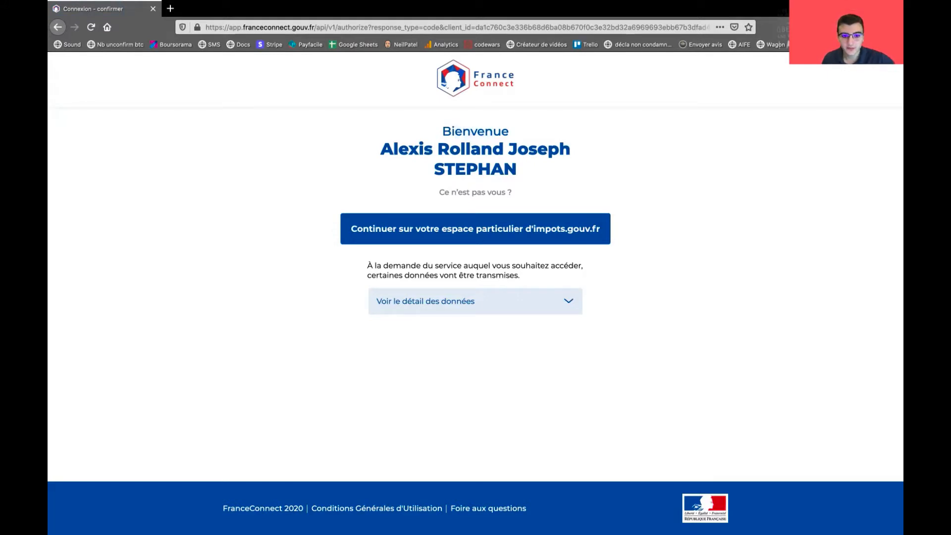
left_click_drag(408, 149, 529, 149)
left_click(528, 149)
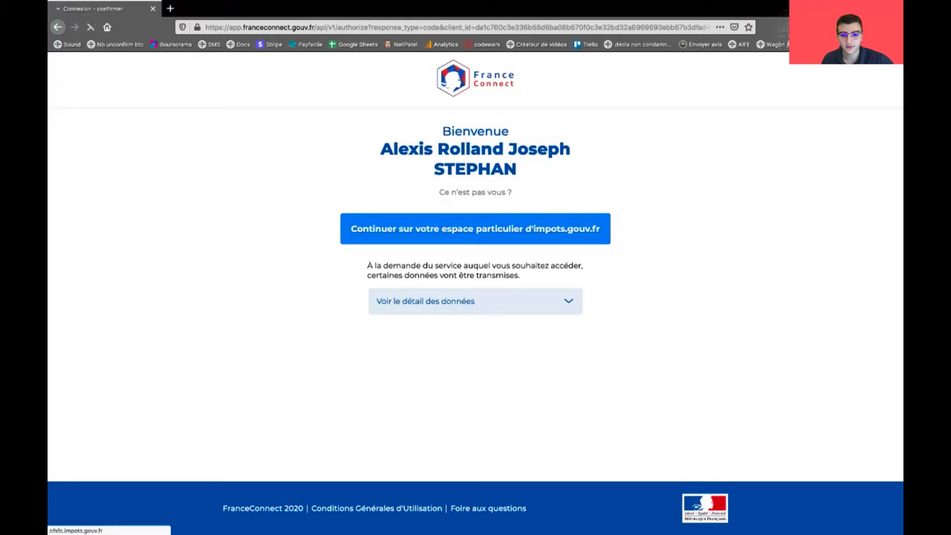
left_click(404, 229)
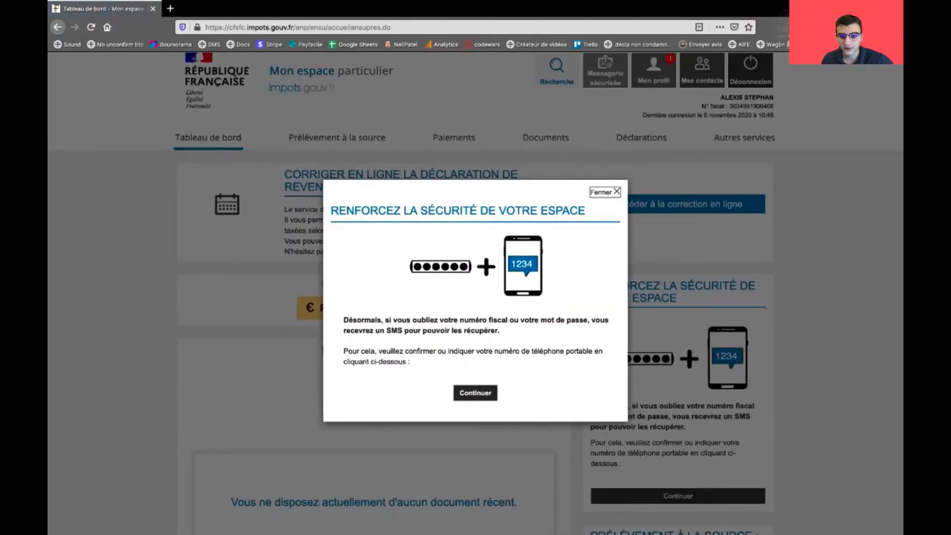
Dismiss the phone security prompt, then bring up Messagerie sécurisée's 'Écrire' menu
key("Escape")
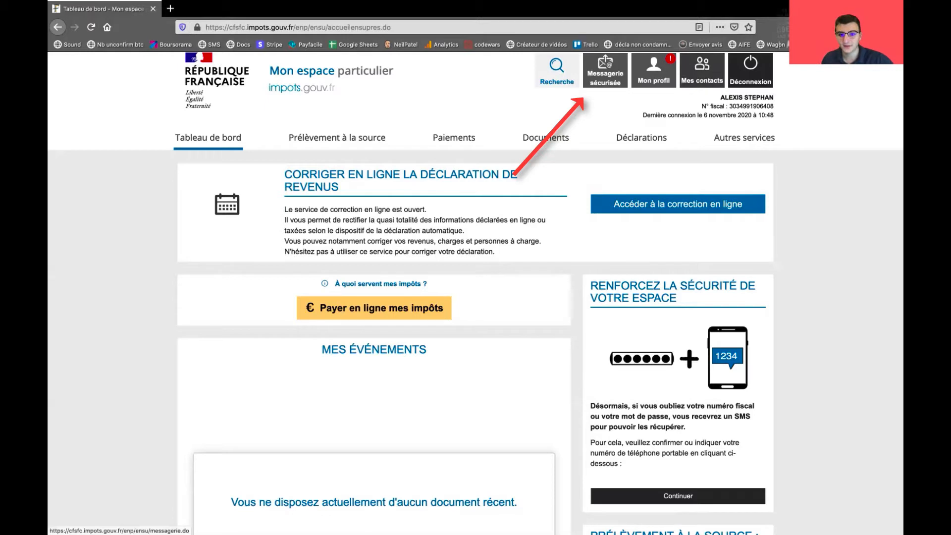
left_click(605, 74)
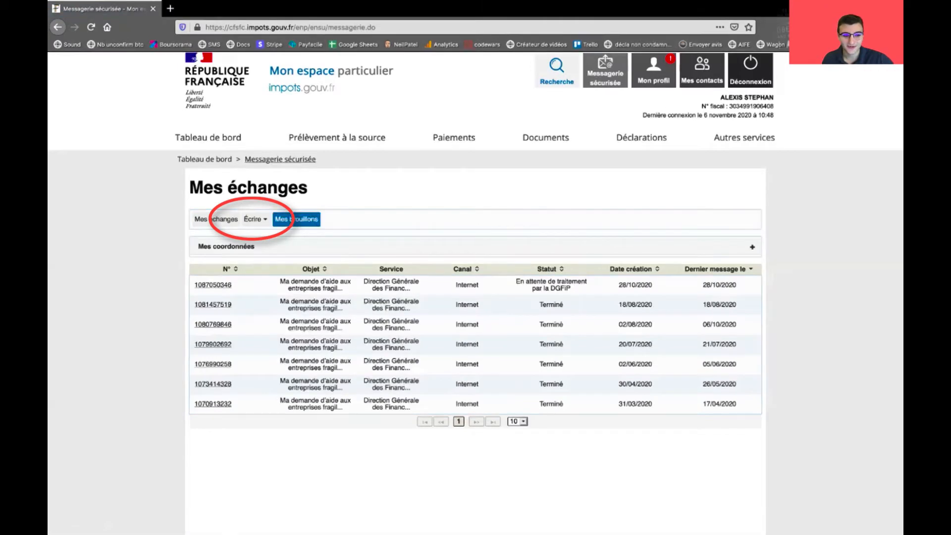
mouse_move(256, 219)
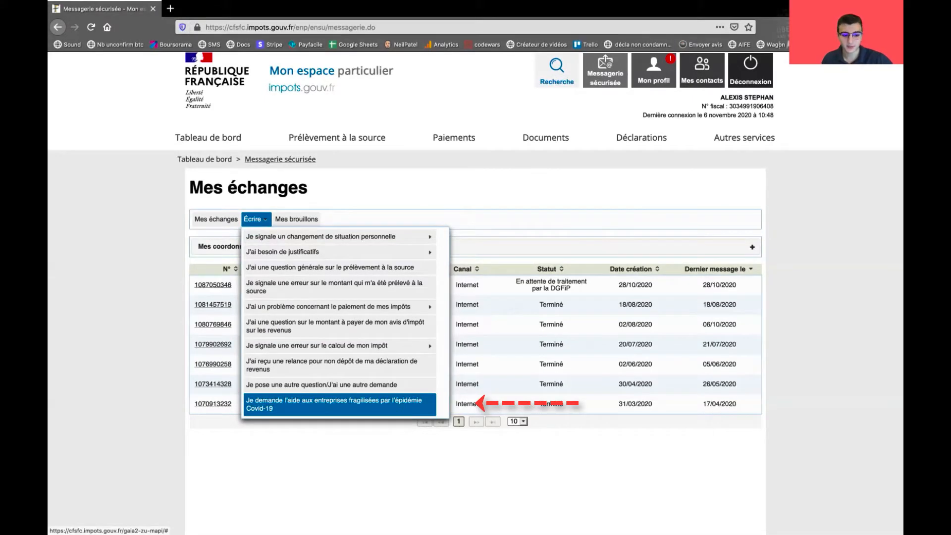
Start an 'aide aux entreprises fragilisées' request and review the form
left_click(340, 404)
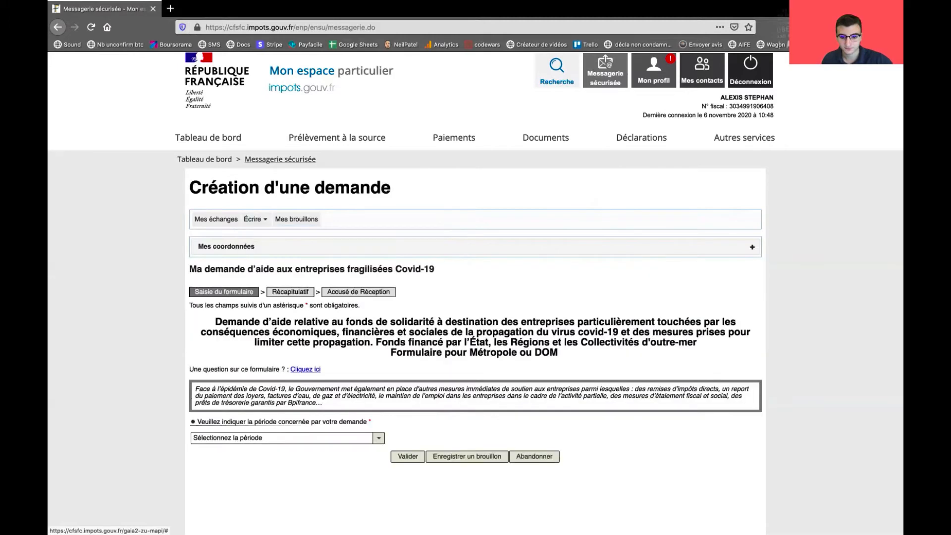
scroll(475, 297, "down", 3)
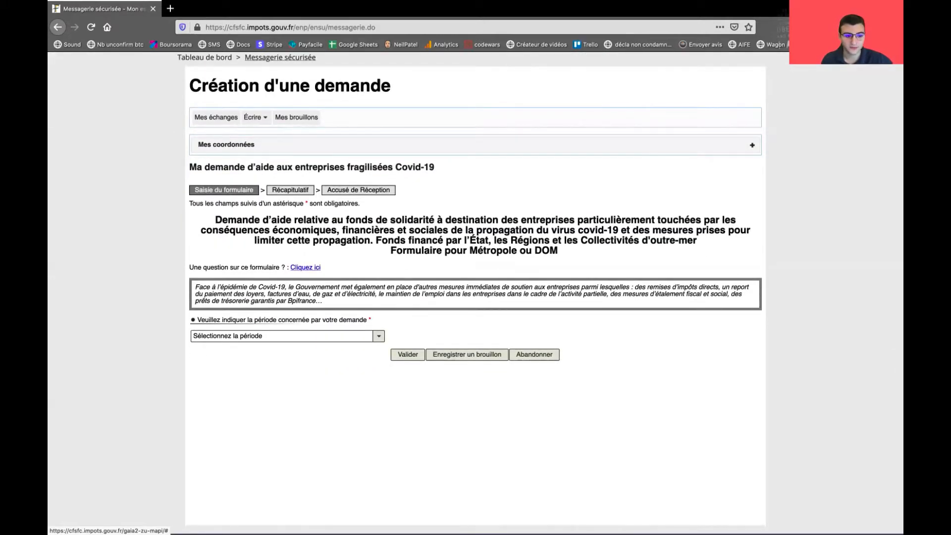
scroll(475, 297, "down", 1)
left_click_drag(215, 198, 558, 229)
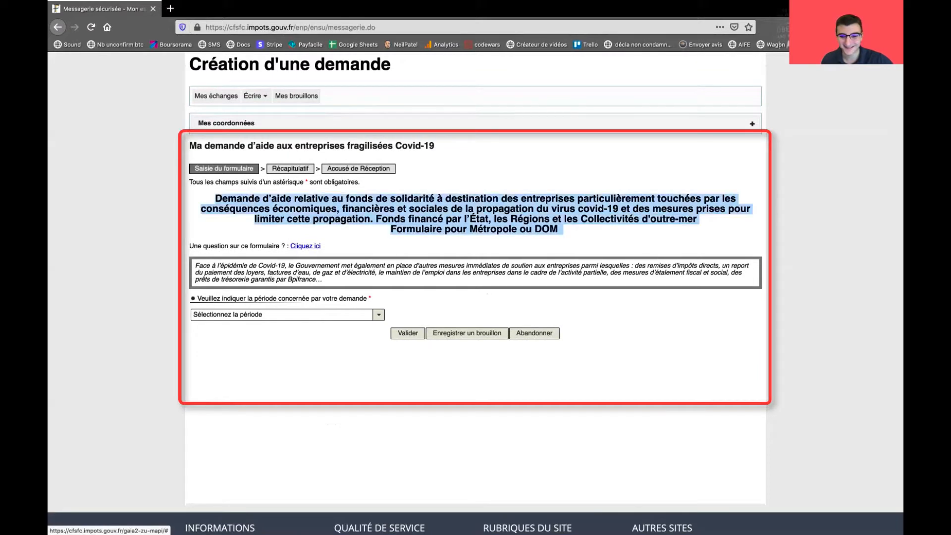
left_click(558, 229)
scroll(558, 229, "down", 1)
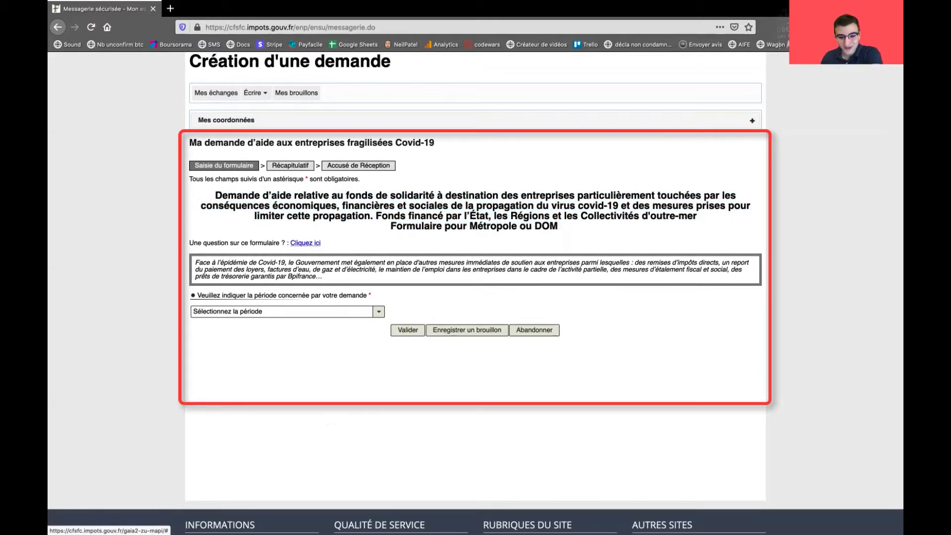
scroll(475, 297, "up", 1)
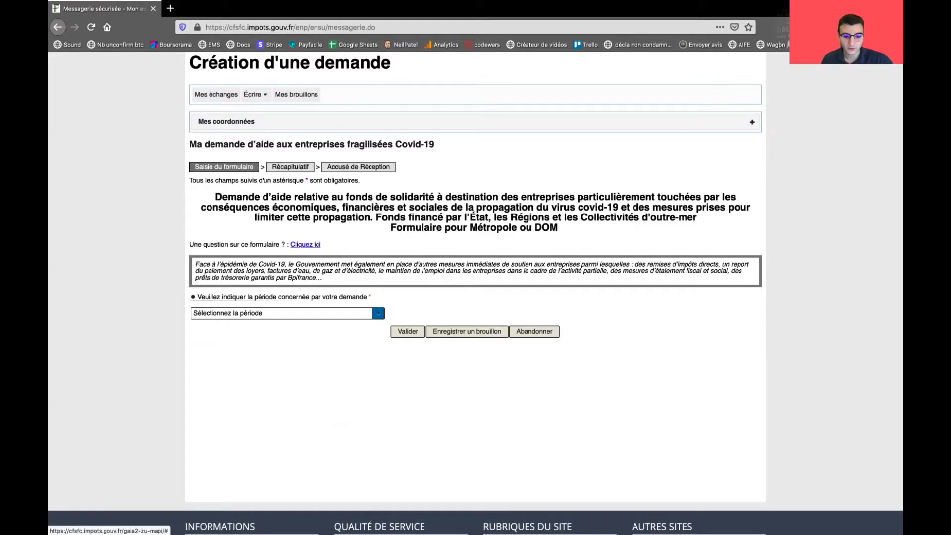
Set the request period to 01/09/2020–30/09/2020, then open a new private browsing tab
left_click(288, 313)
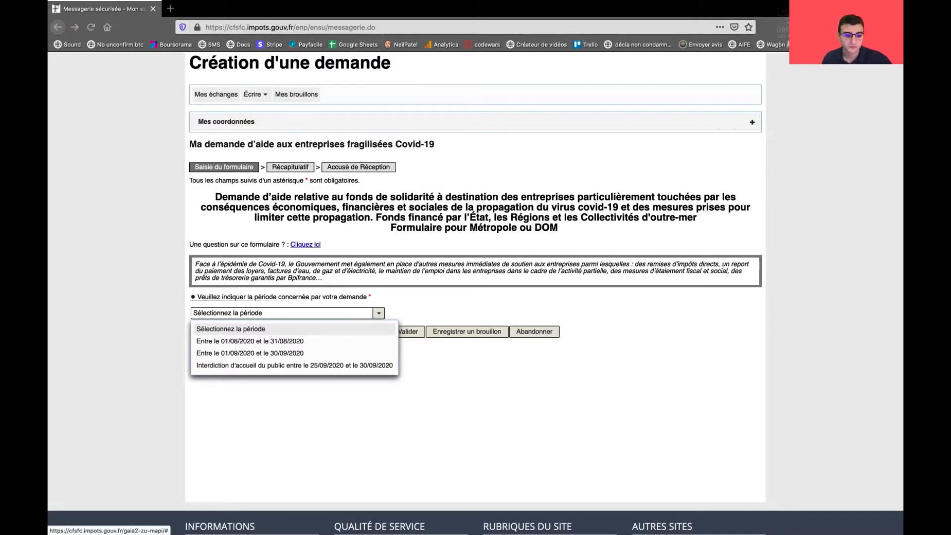
left_click(294, 353)
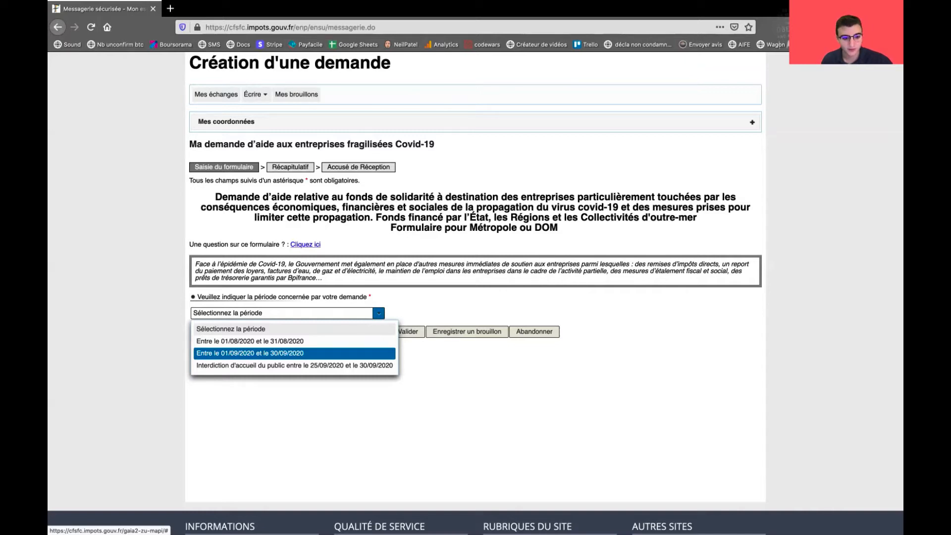
left_click(294, 353)
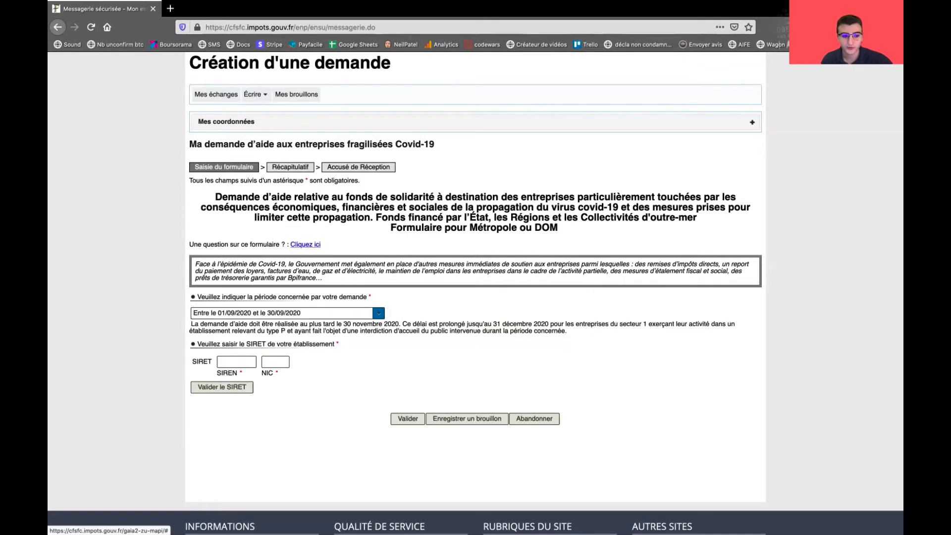
left_click(237, 362)
scroll(475, 281, "down", 1)
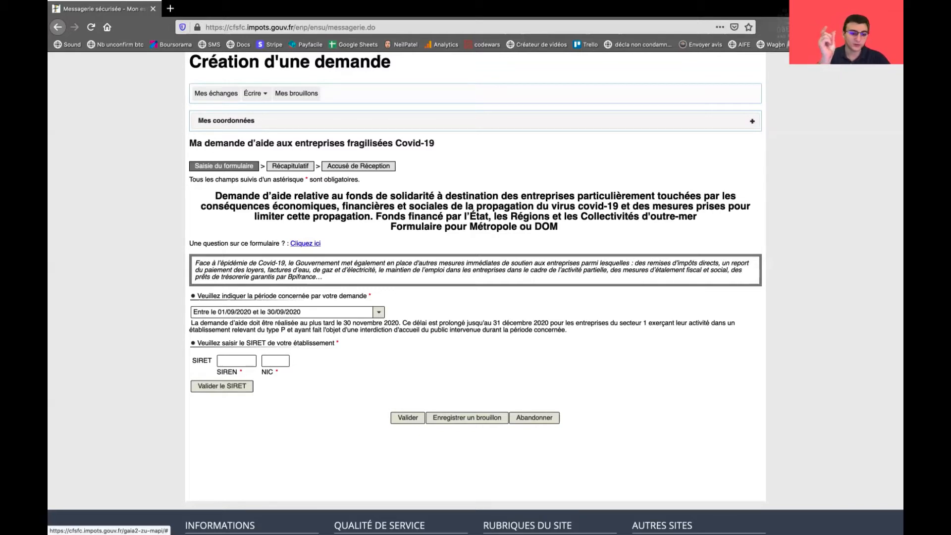
scroll(476, 292, "down", 3)
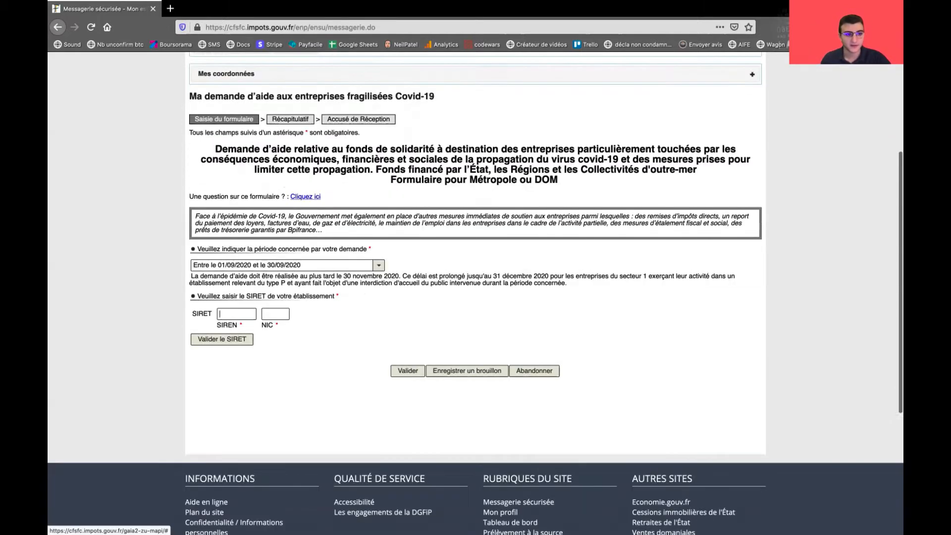
scroll(475, 292, "up", 4)
left_click(170, 8)
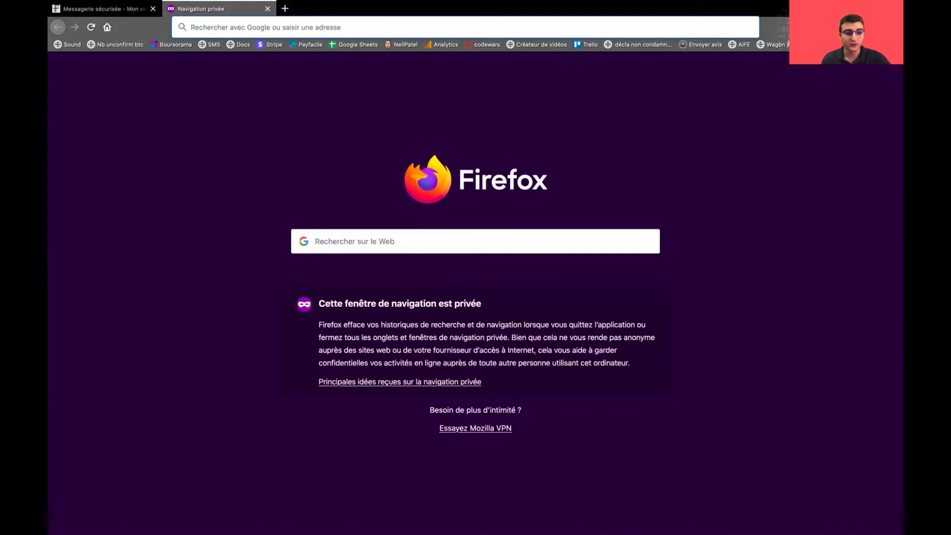
Go to the sirene.fr website
type("sirene.fr/")
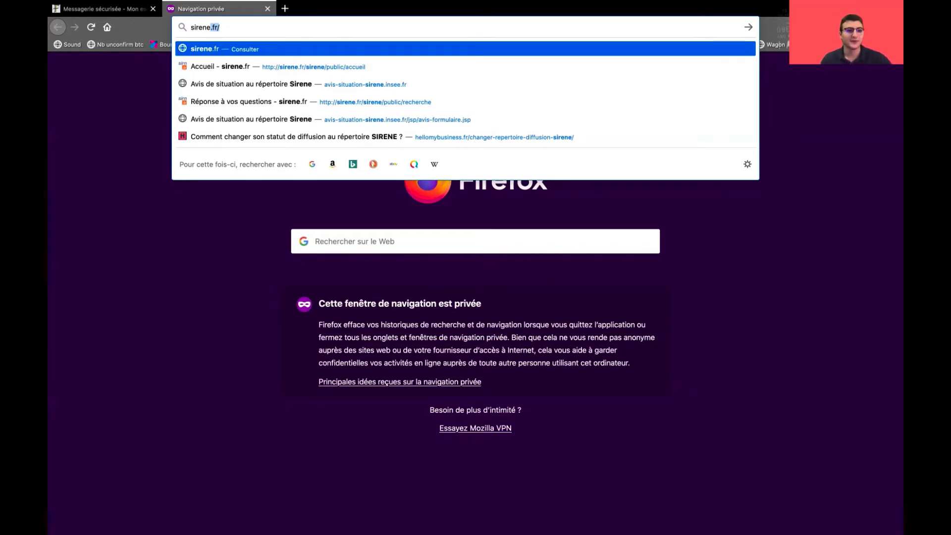
key("Return")
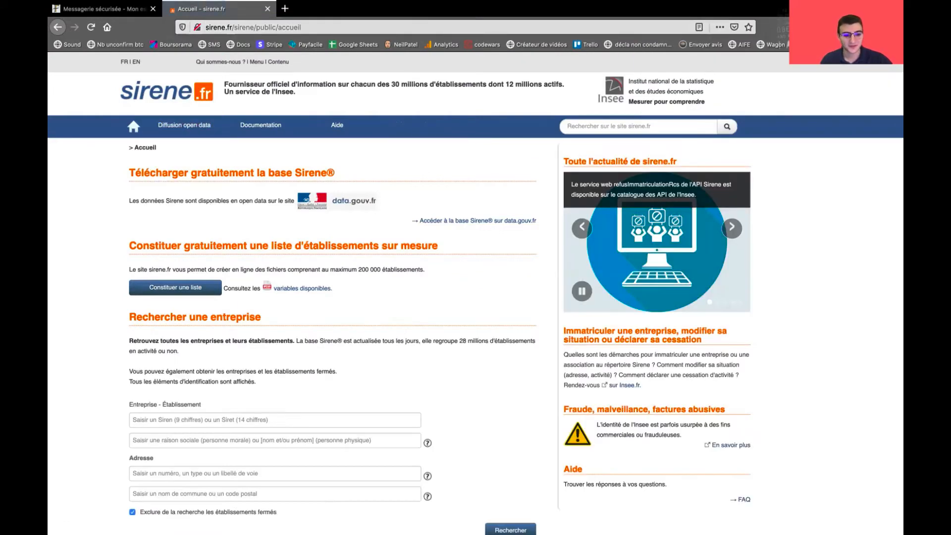
scroll(475, 292, "down", 2)
Search the register by the owner's name from form history, listing 7 establishments
left_click(275, 396)
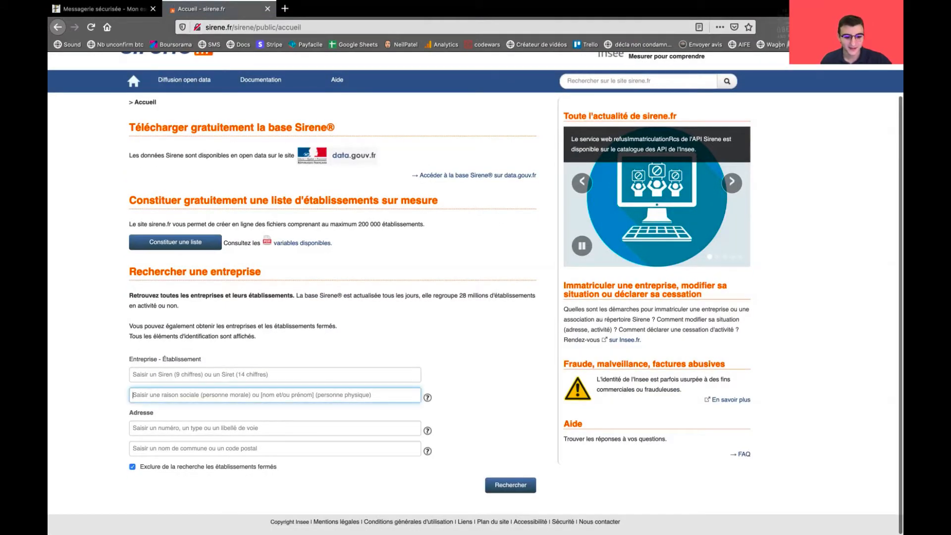
left_click(275, 395)
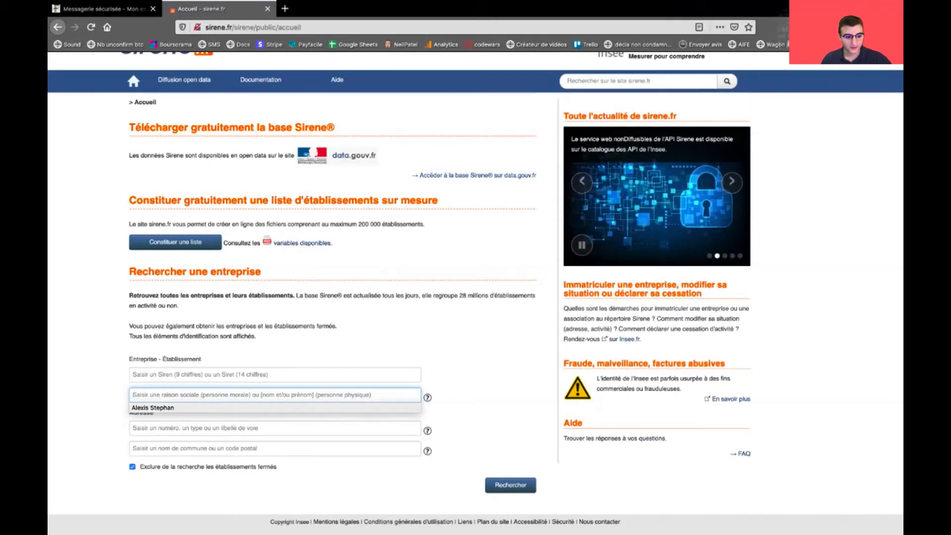
key("Down")
key("Return")
left_click_drag(176, 395, 132, 395)
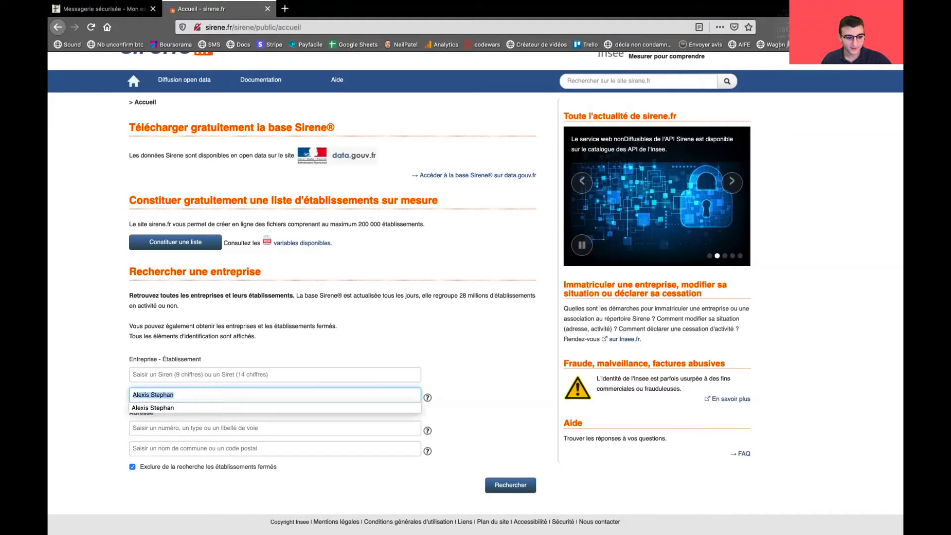
left_click(176, 395)
double_click(141, 395)
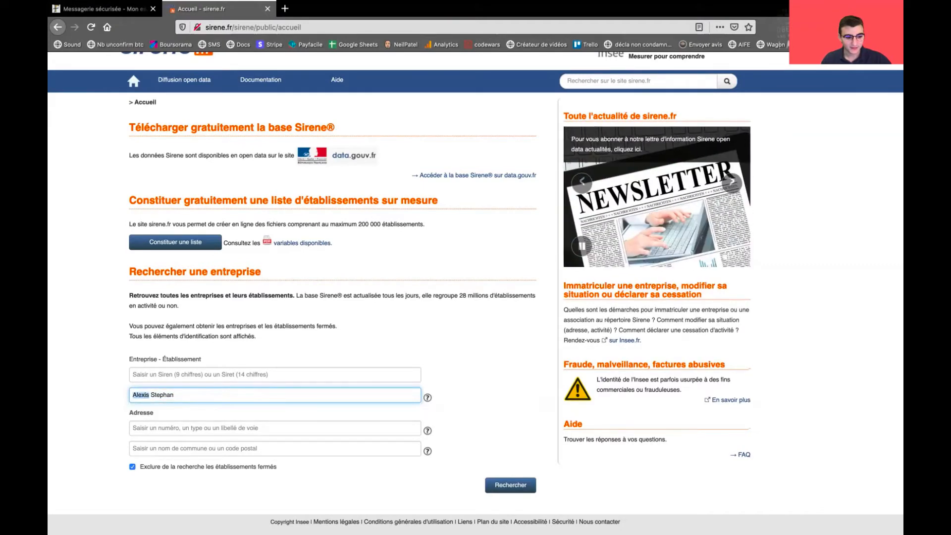
double_click(162, 395)
left_click(175, 395)
left_click(510, 485)
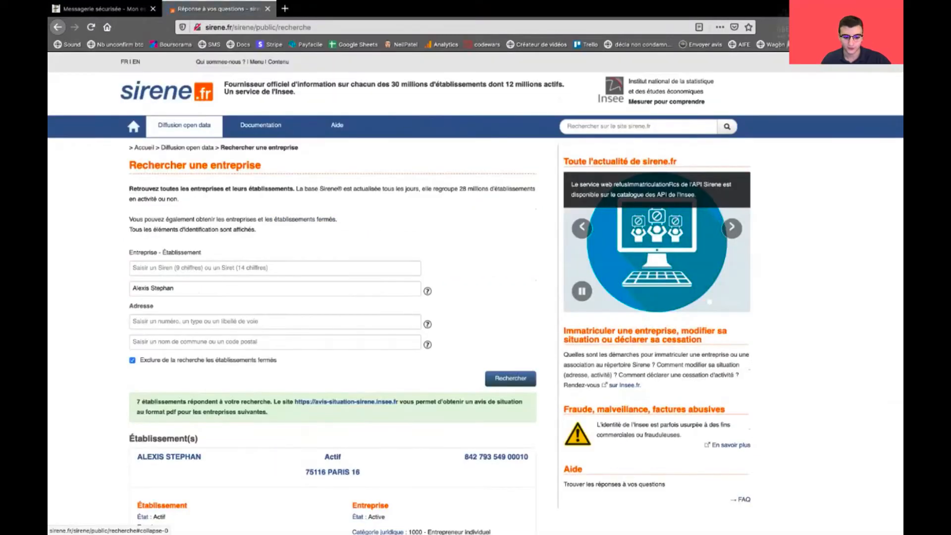
Clear the search field and search the register for 'amazon'
scroll(332, 297, "down", 10)
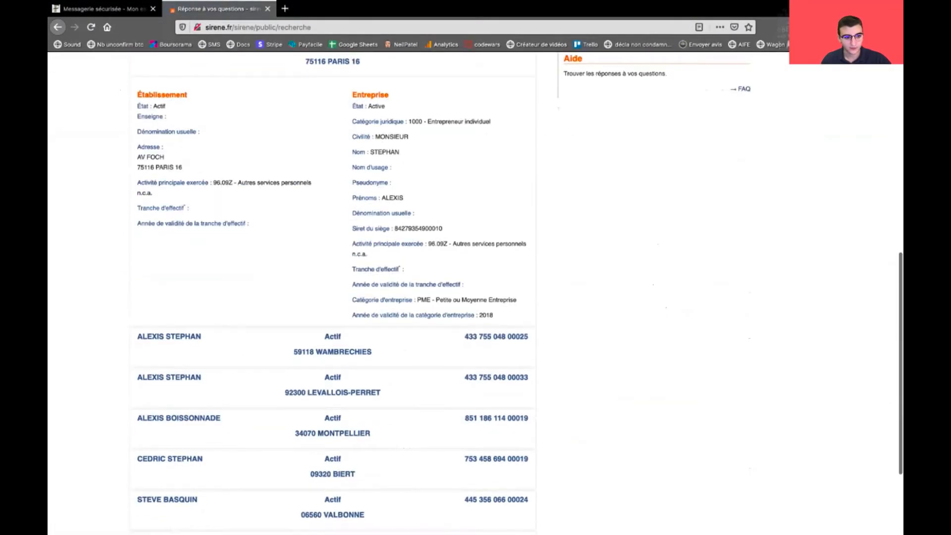
scroll(331, 297, "down", 1)
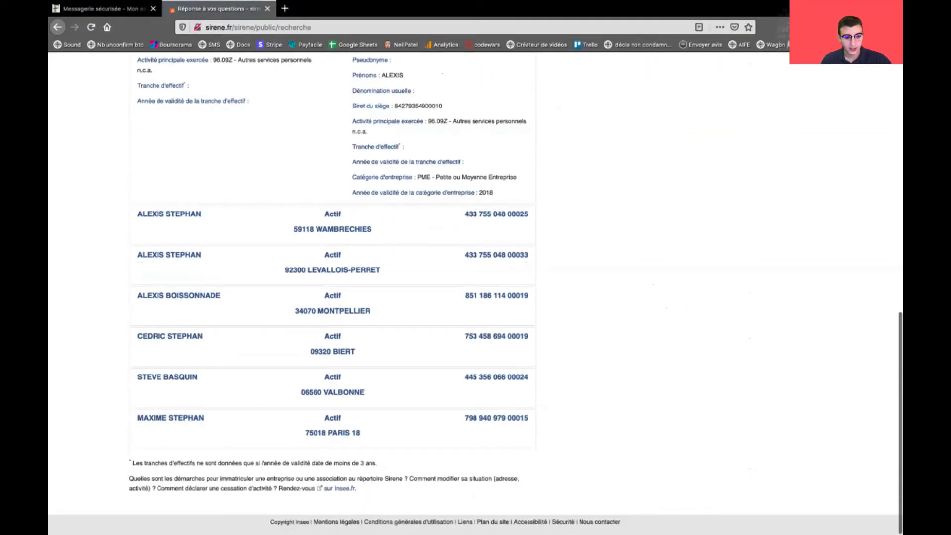
scroll(331, 297, "up", 4)
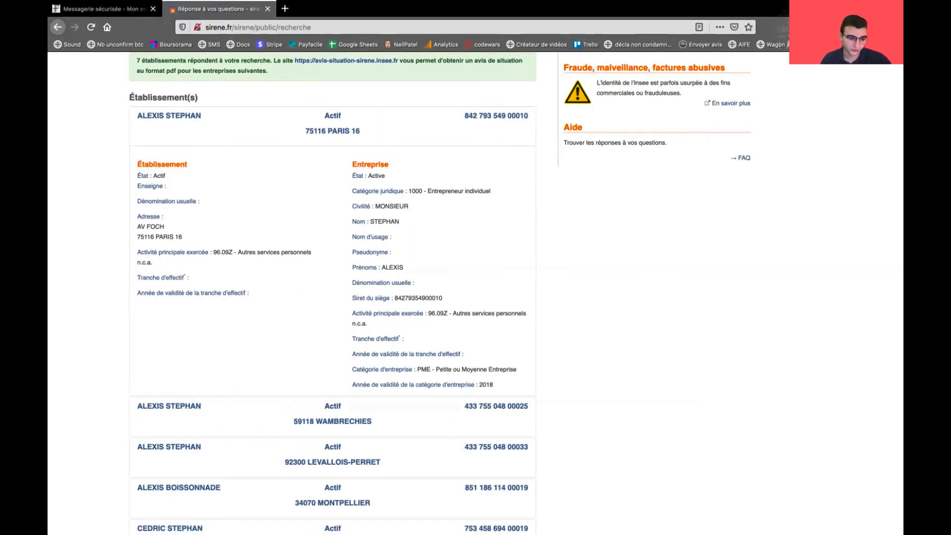
scroll(332, 297, "up", 1)
scroll(332, 297, "up", 3)
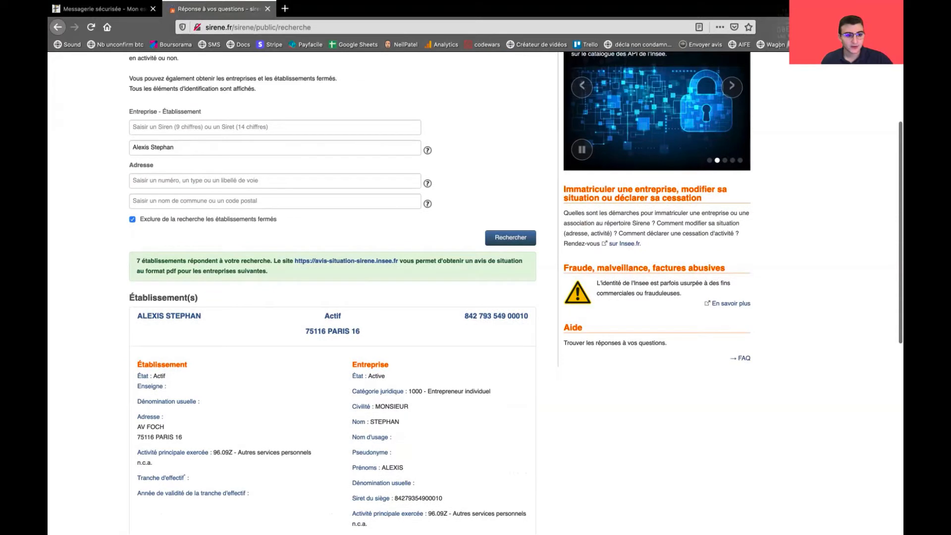
key("ctrl+a")
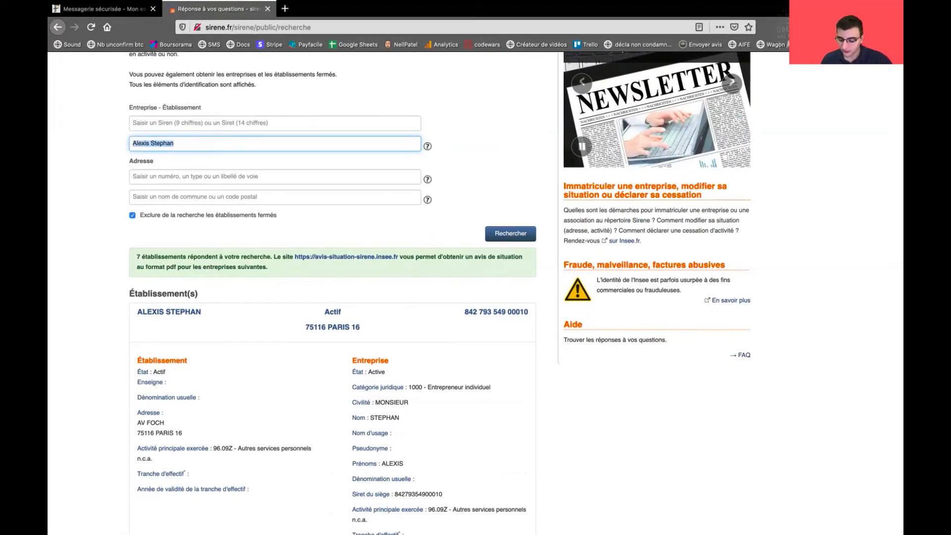
scroll(332, 298, "down", 1)
key("BackSpace")
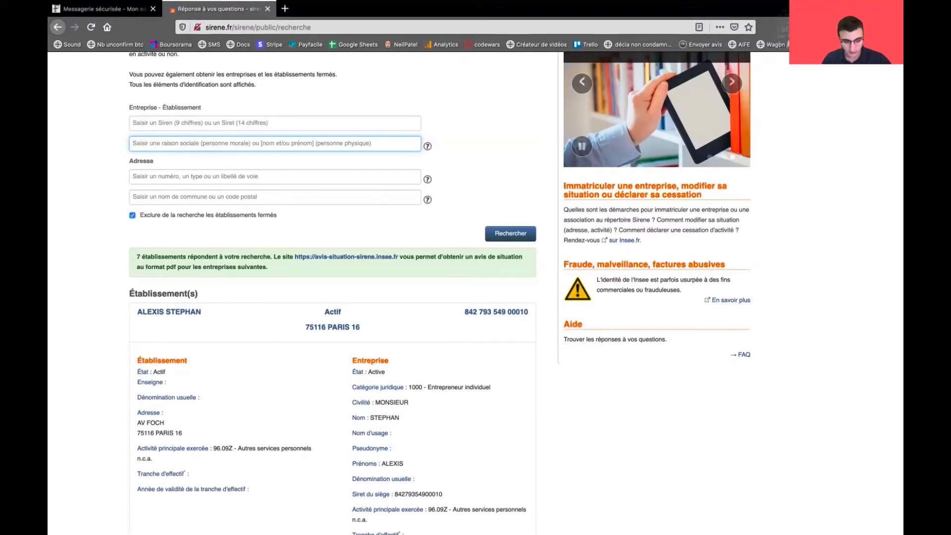
type("amazon")
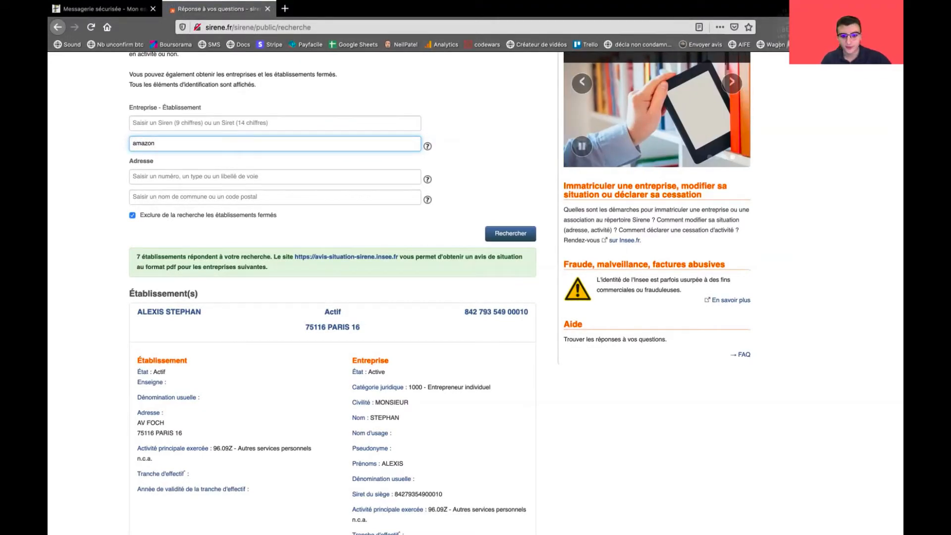
left_click(510, 233)
Replace 'amazon' with the sole trader's name and rerun the search
scroll(510, 238, "down", 5)
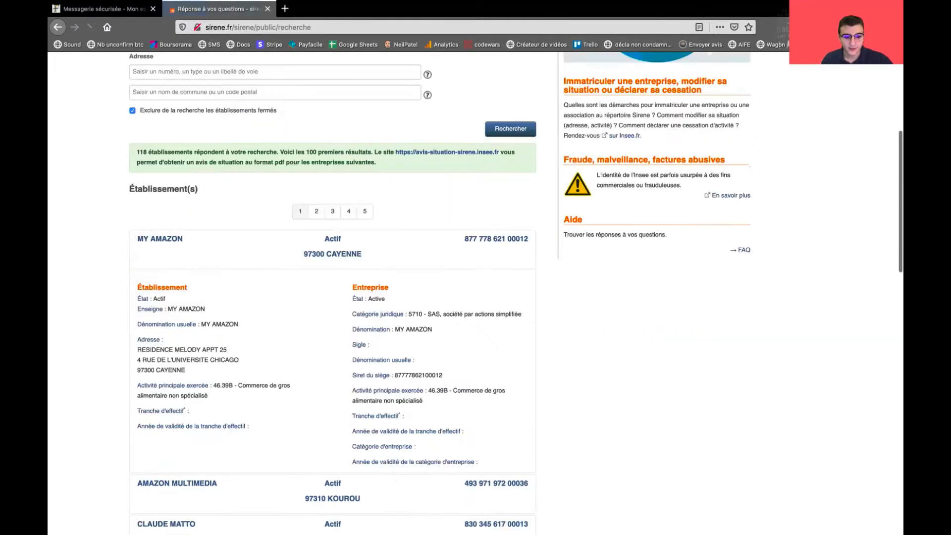
scroll(332, 297, "down", 3)
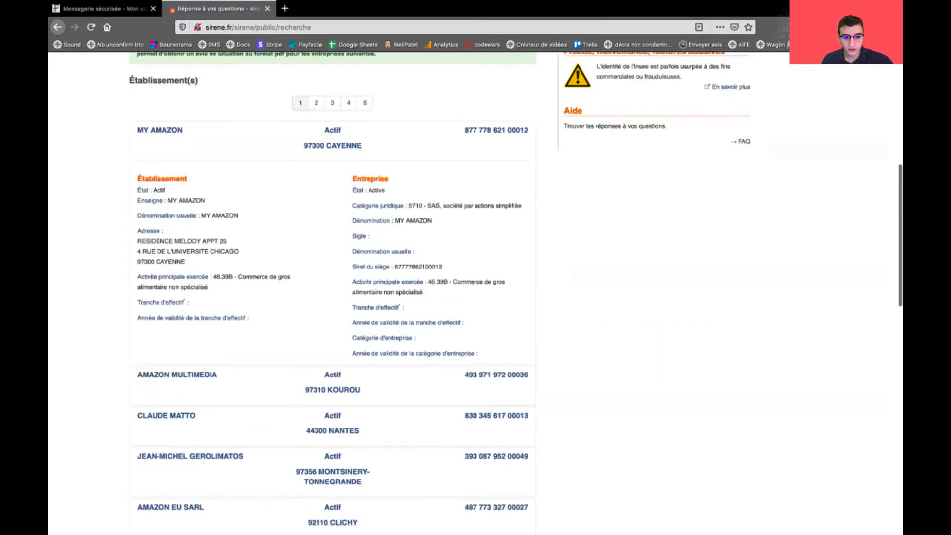
left_click_drag(352, 221, 434, 221)
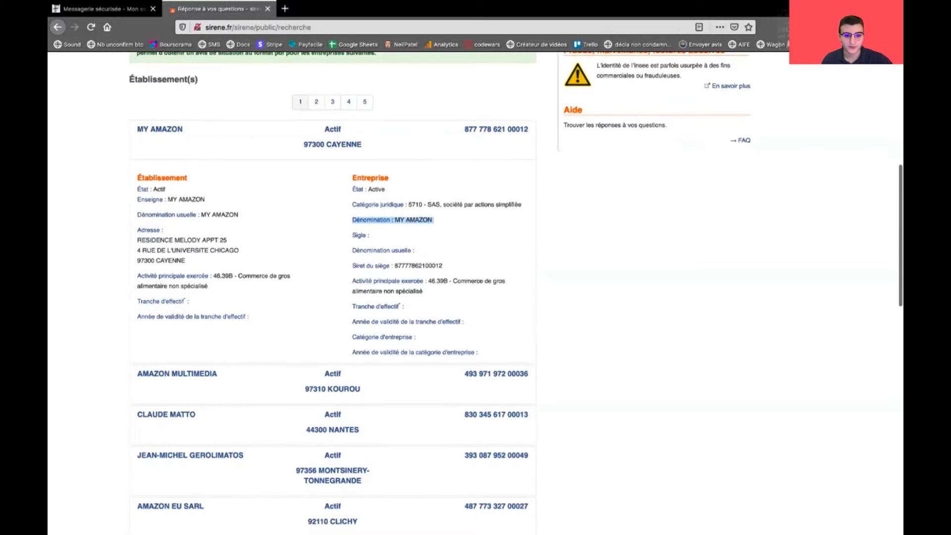
scroll(433, 221, "up", 7)
scroll(434, 221, "down", 1)
double_click(149, 275)
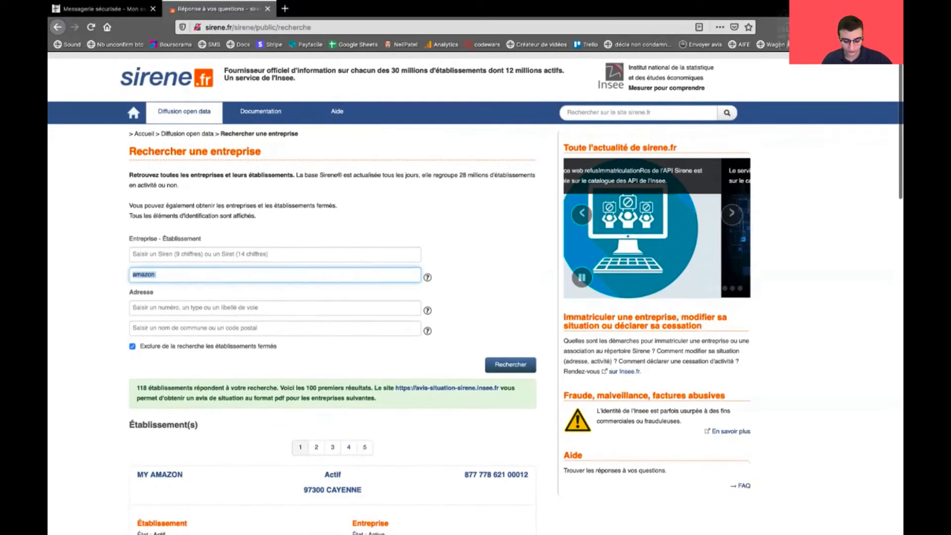
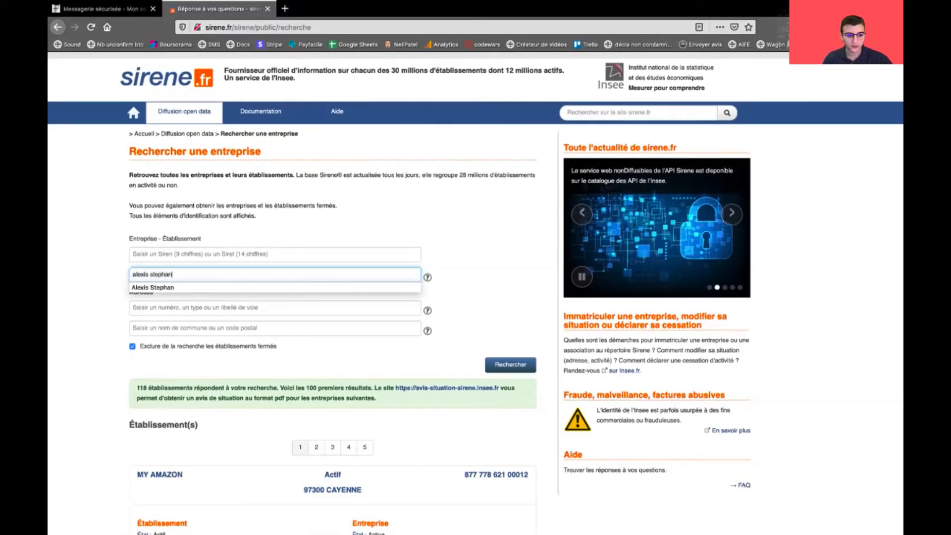
key("Return")
Select the first nine digits of the 'Siret du siège' as the SIREN
scroll(475, 277, "down", 1)
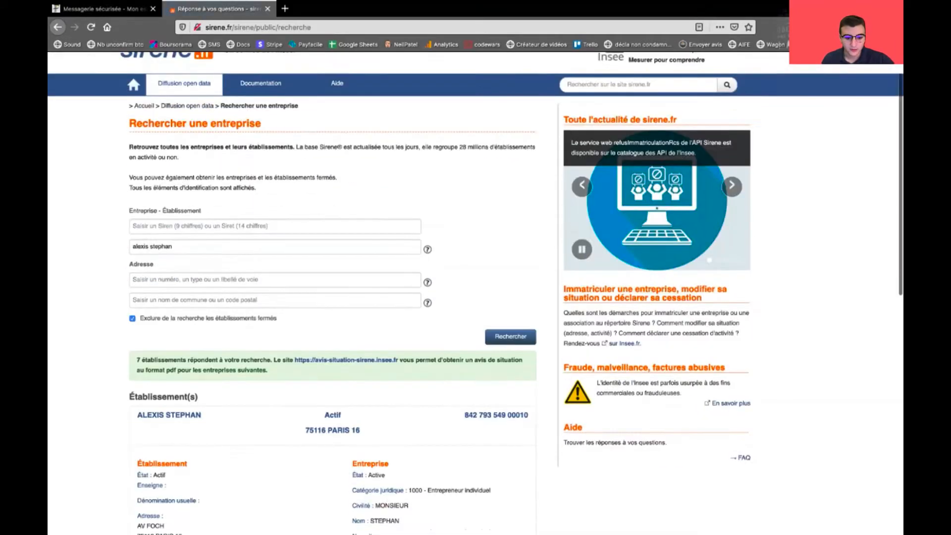
scroll(476, 292, "down", 5)
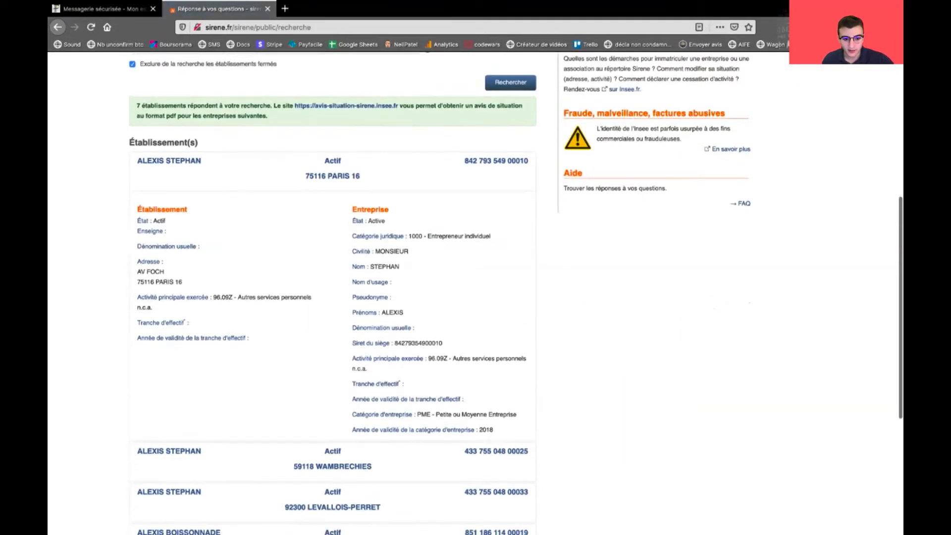
double_click(418, 338)
triple_click(359, 338)
left_click(367, 338)
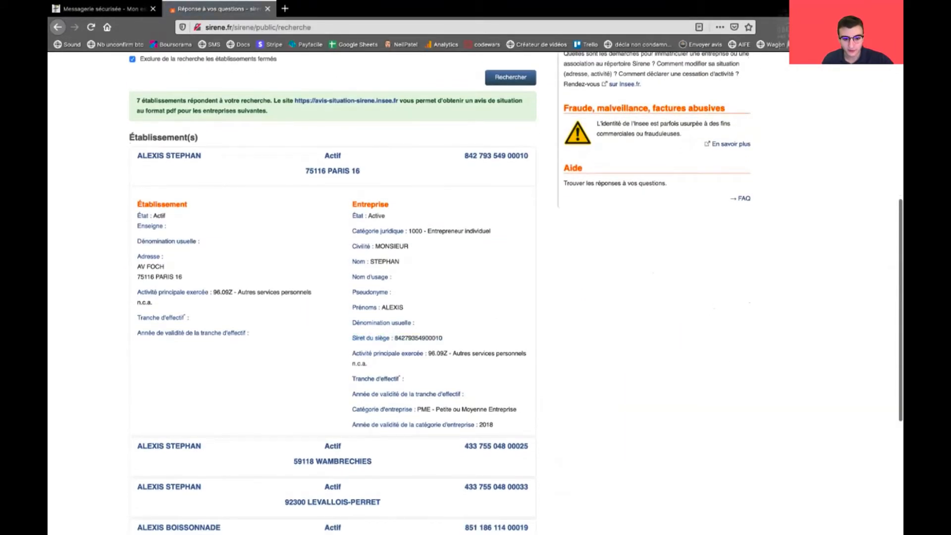
left_click_drag(394, 339, 425, 338)
key("super+c")
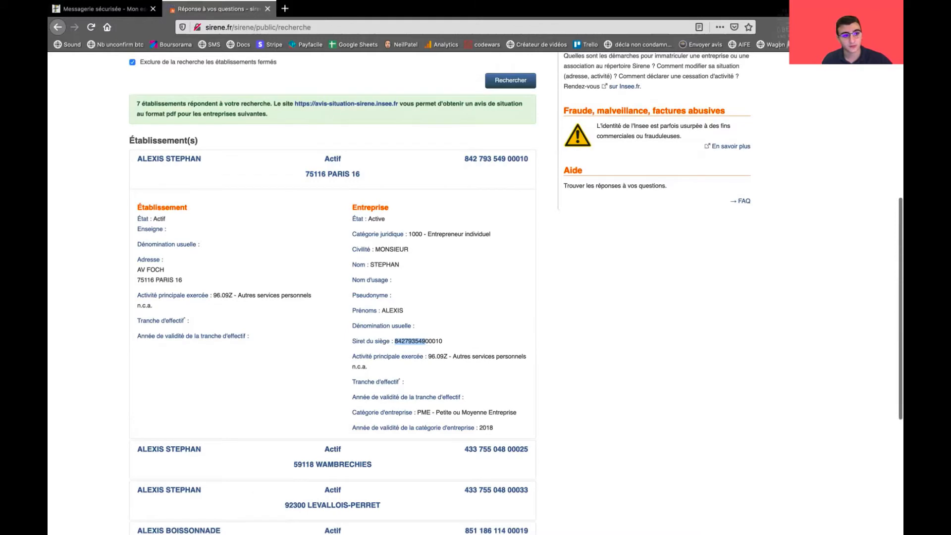
Paste the copied SIREN into the aid form's SIRET field
key("ctrl+Page_Up")
key("super+v")
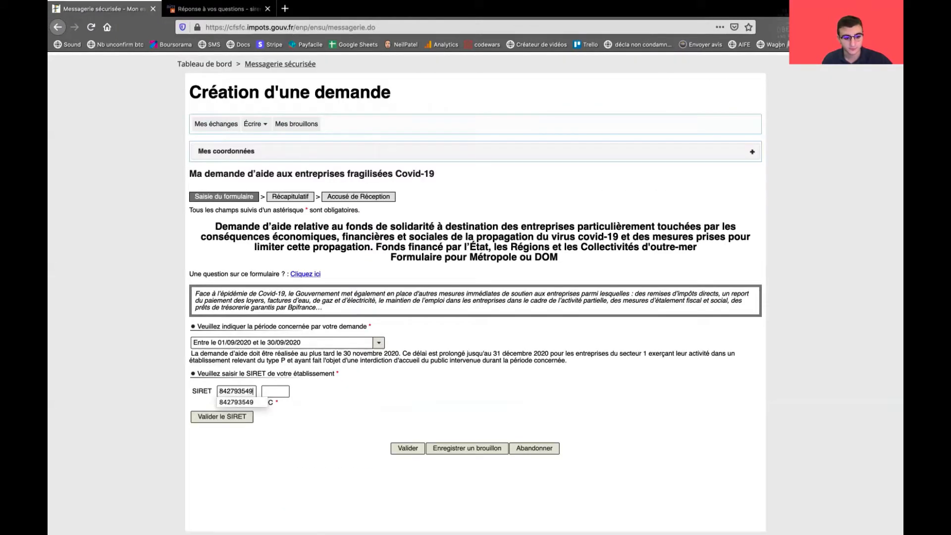
key("Tab")
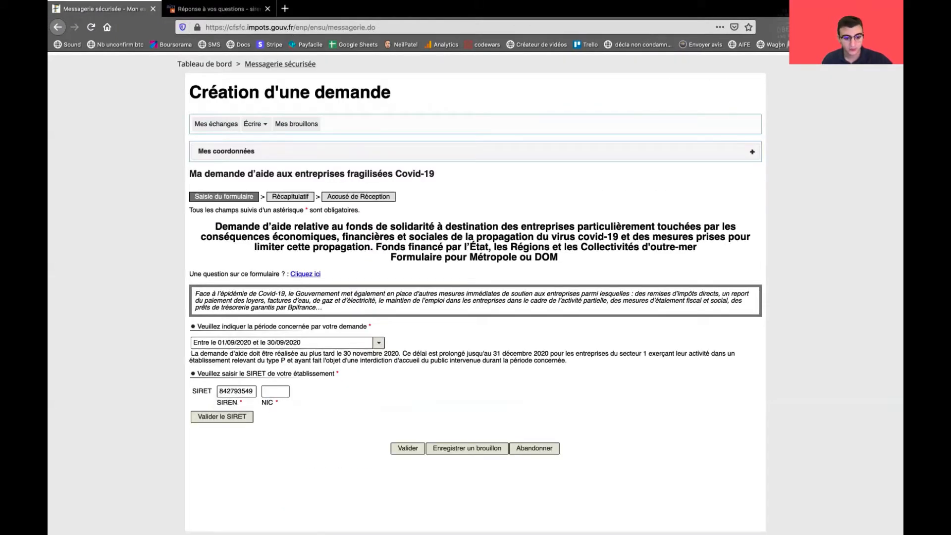
Enter NIC 00010 from the head-office Siret and validate the SIRET
key("ctrl+Page_Down")
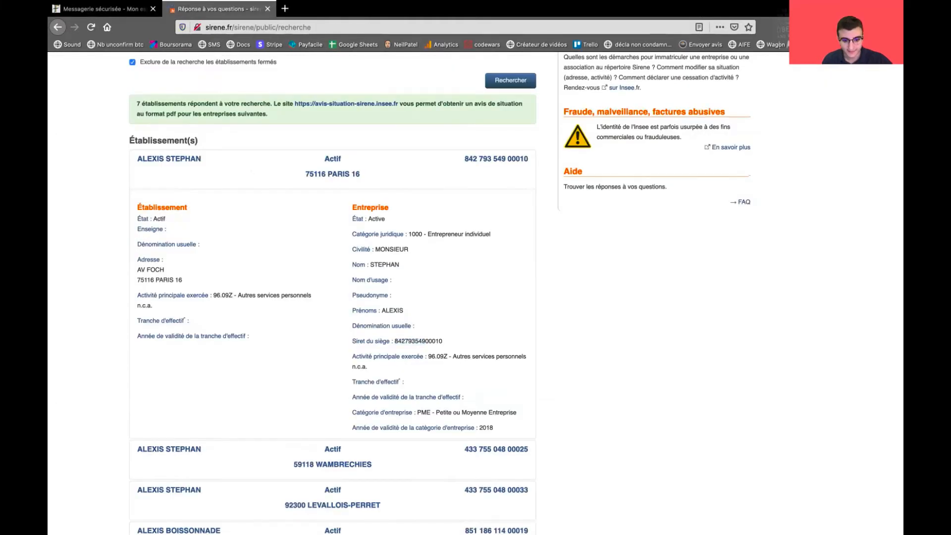
left_click_drag(424, 340, 444, 341)
left_click(444, 342)
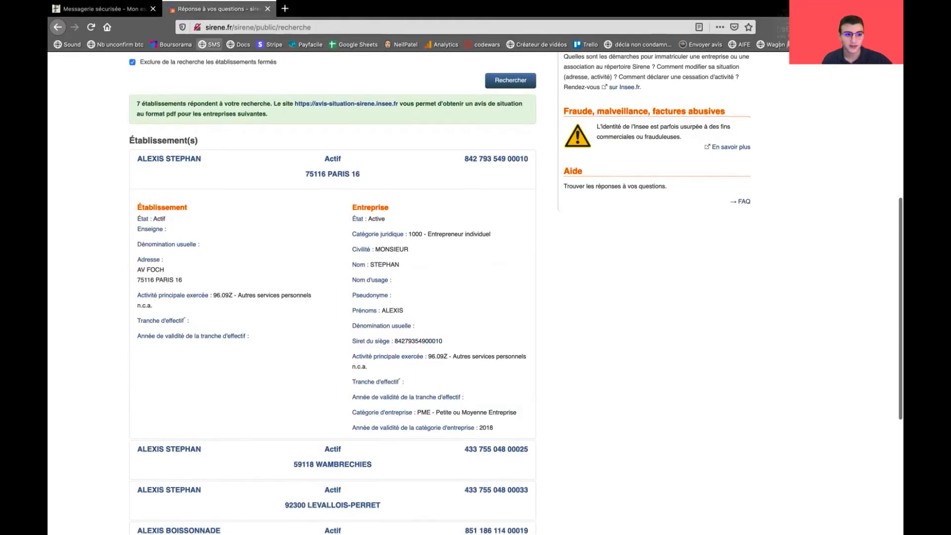
key("ctrl+Page_Up")
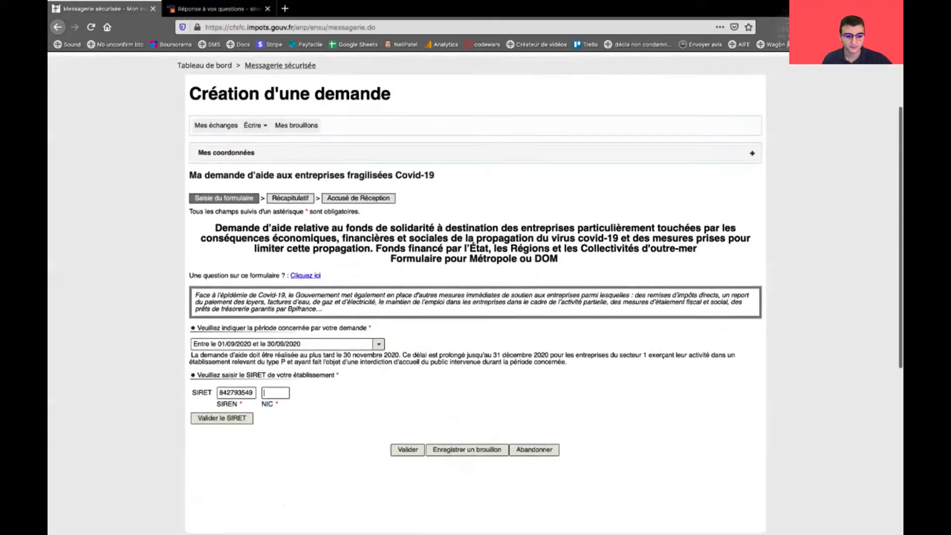
type("00010")
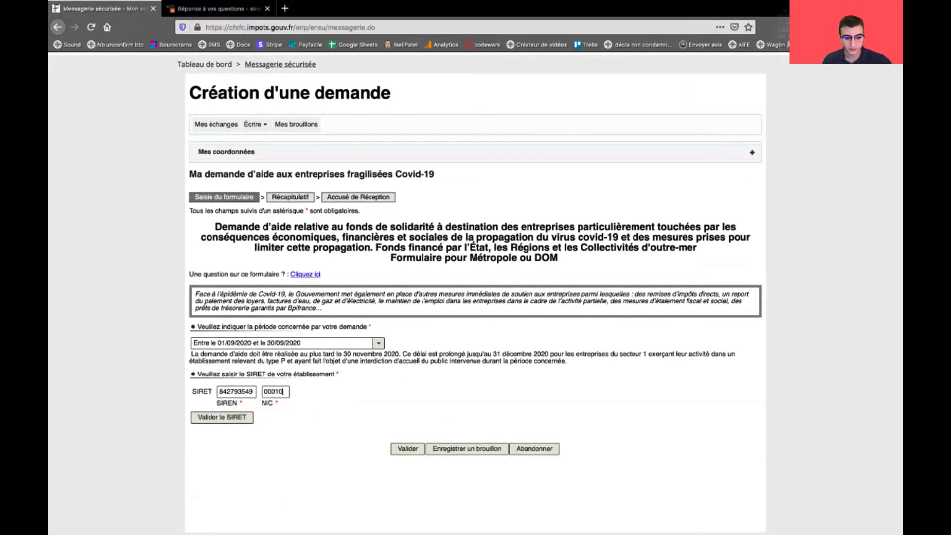
key("Tab")
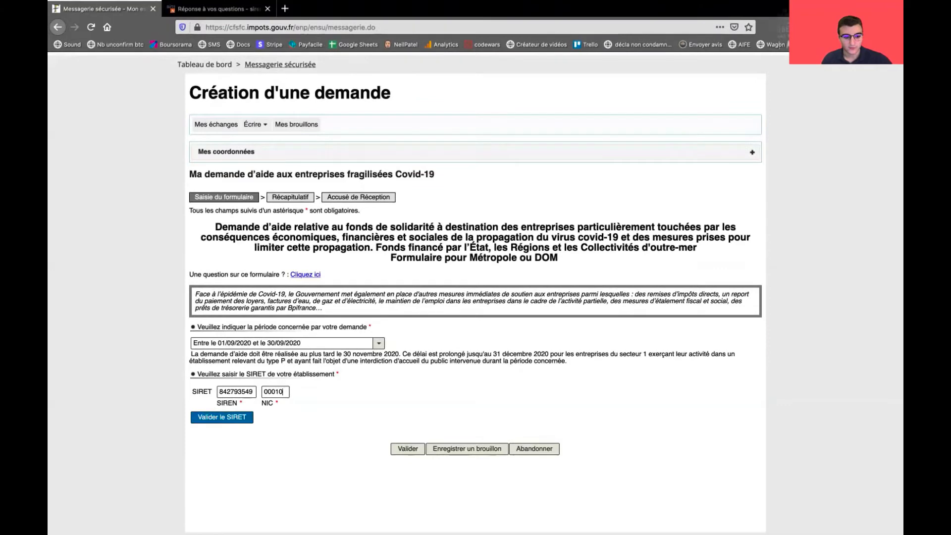
key("Return")
scroll(476, 297, "down", 5)
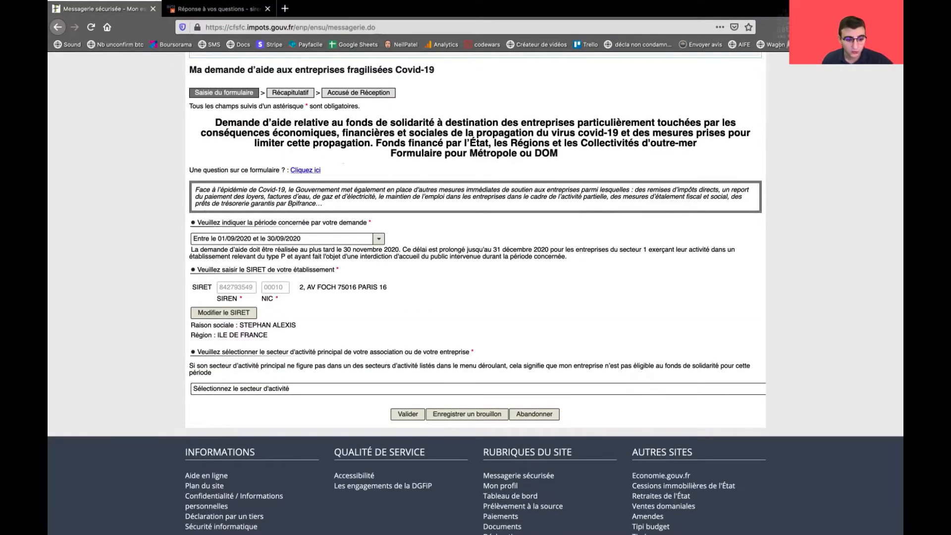
Check the retrieved business name and ILE DE FRANCE region
left_click_drag(195, 325, 285, 326)
left_click(285, 325)
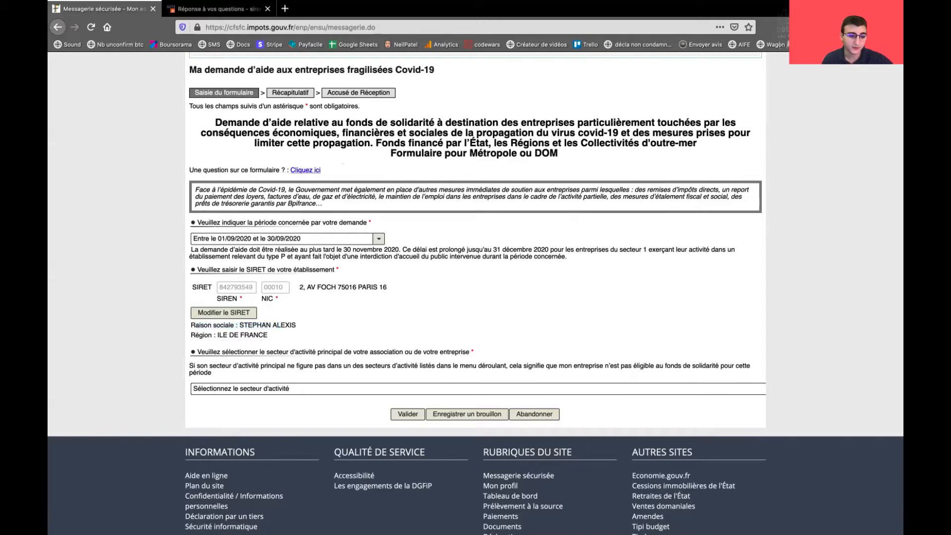
left_click_drag(198, 335, 267, 335)
left_click(254, 334)
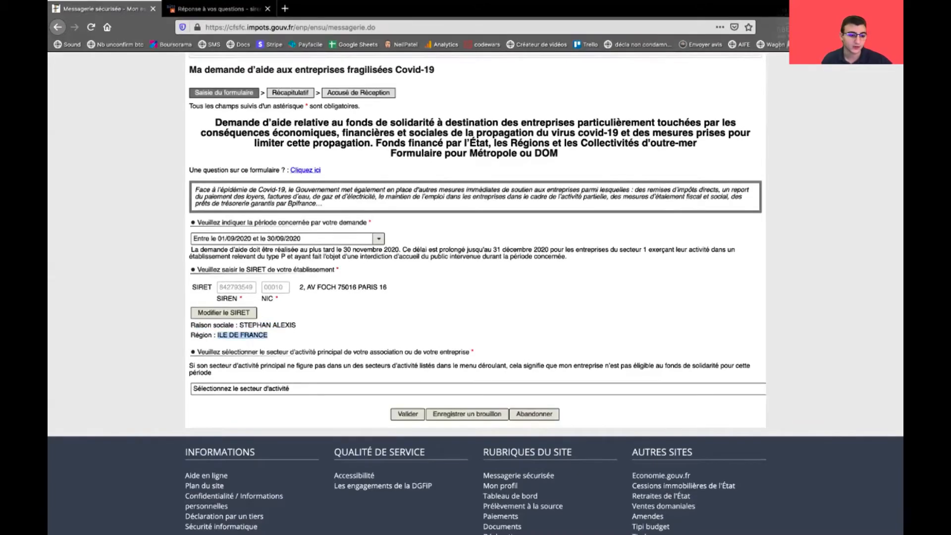
left_click(268, 335)
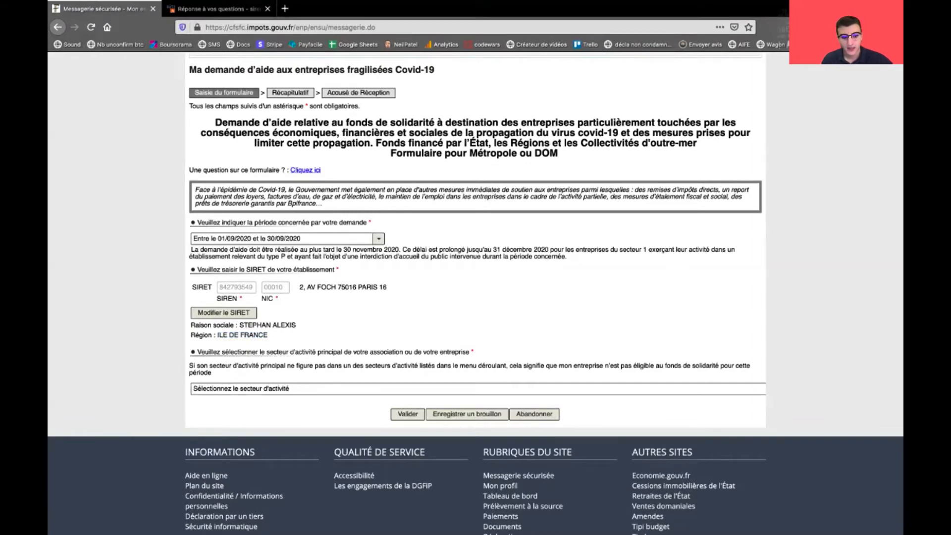
scroll(475, 248, "down", 2)
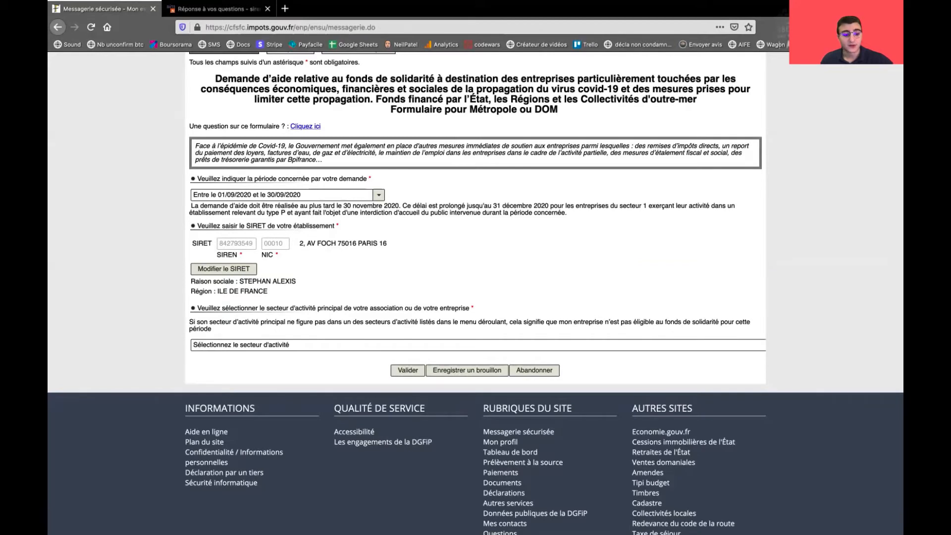
Filter the sector list and choose 'Conseil et assistance opérationnelle' in public relations and communication
left_click(471, 344)
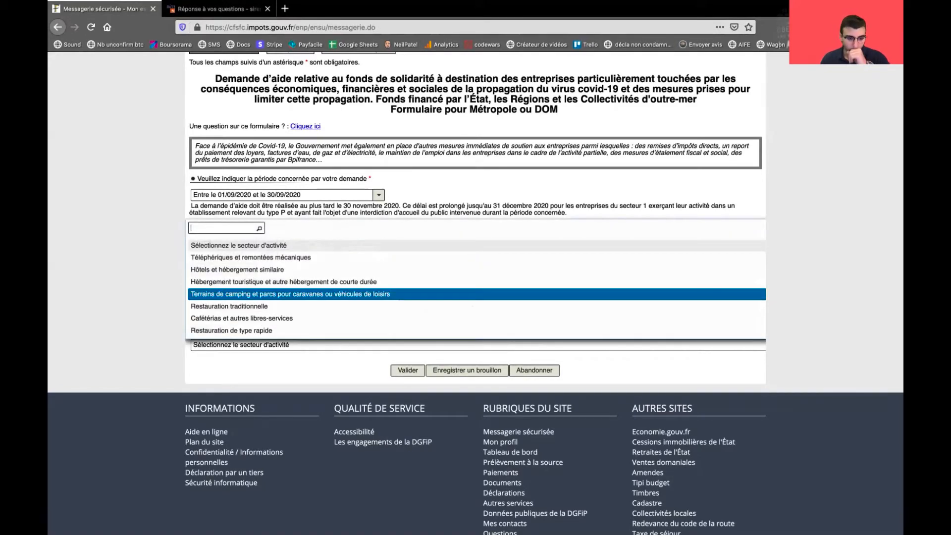
scroll(472, 293, "down", 1)
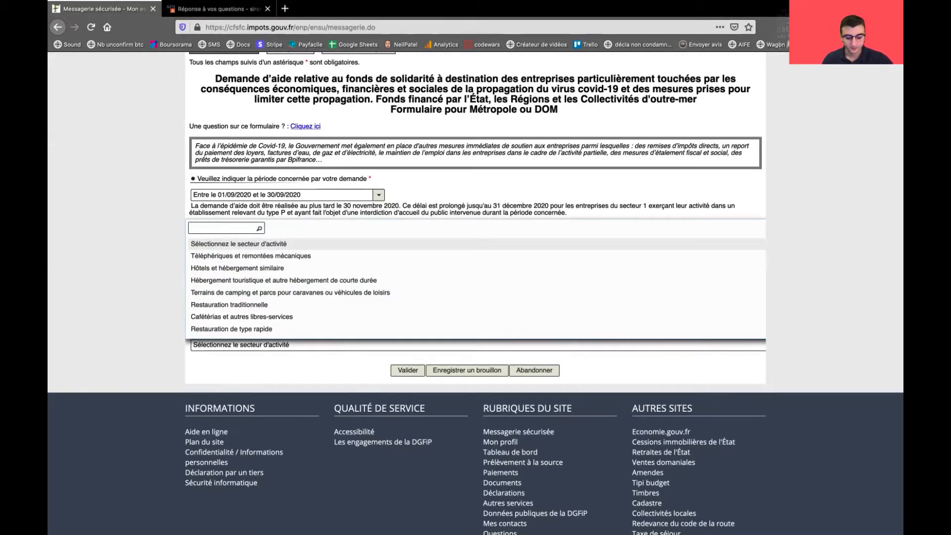
type("h")
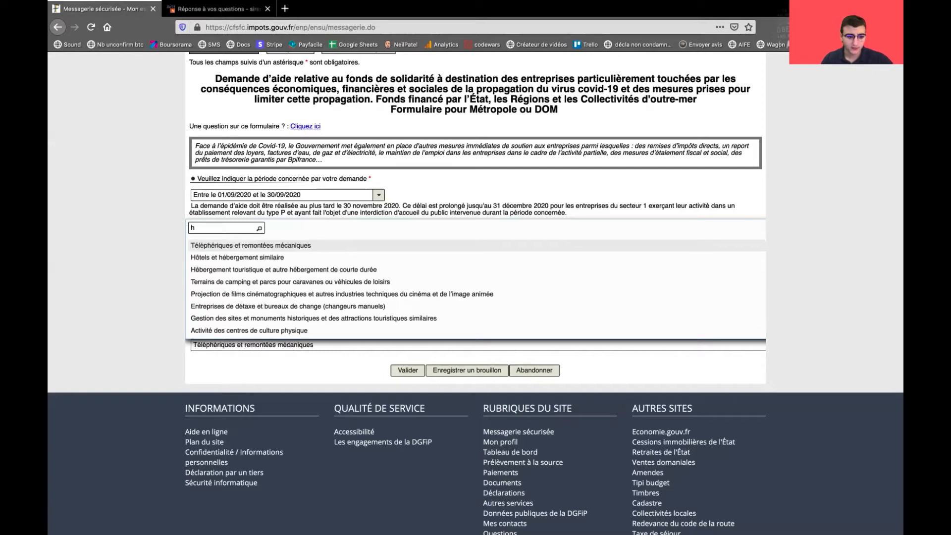
key("BackSpace")
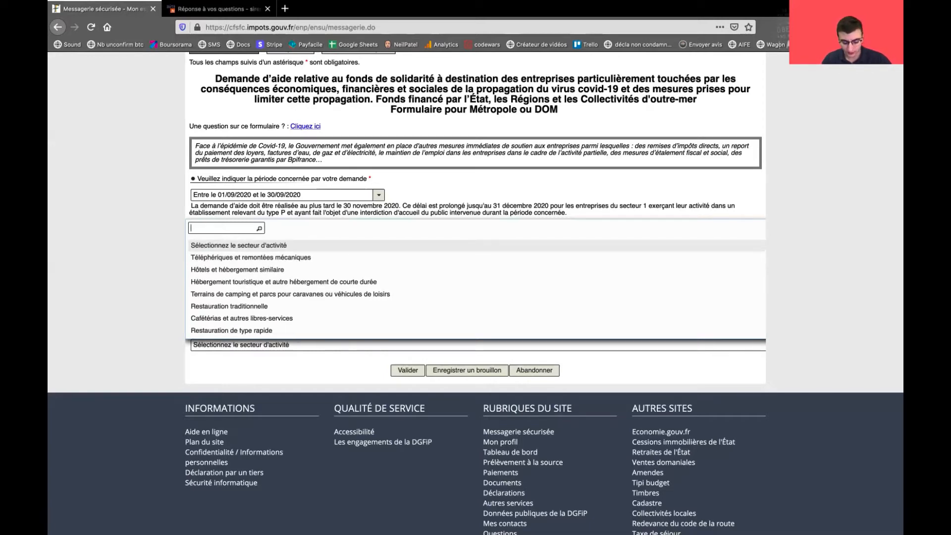
type("consult")
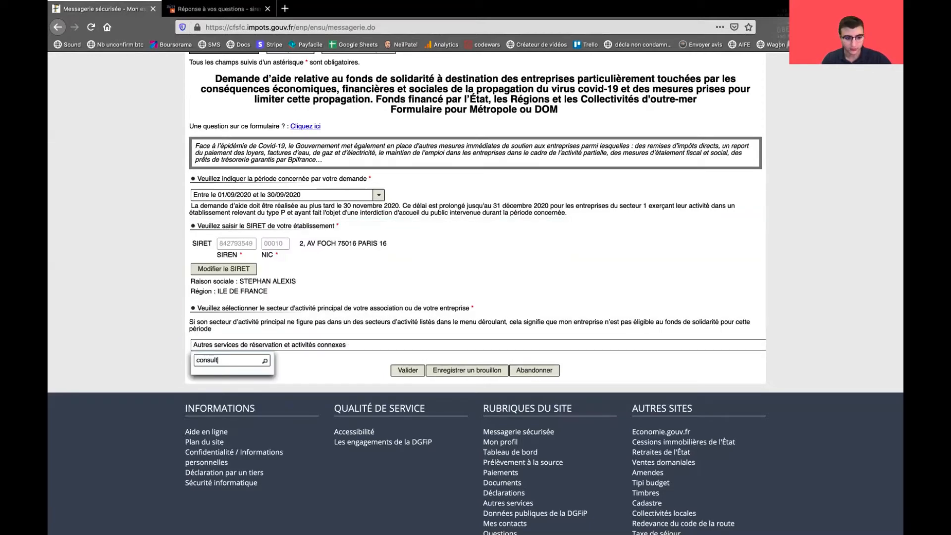
key("BackSpace")
key("BackSpace")
key("BackSpace")
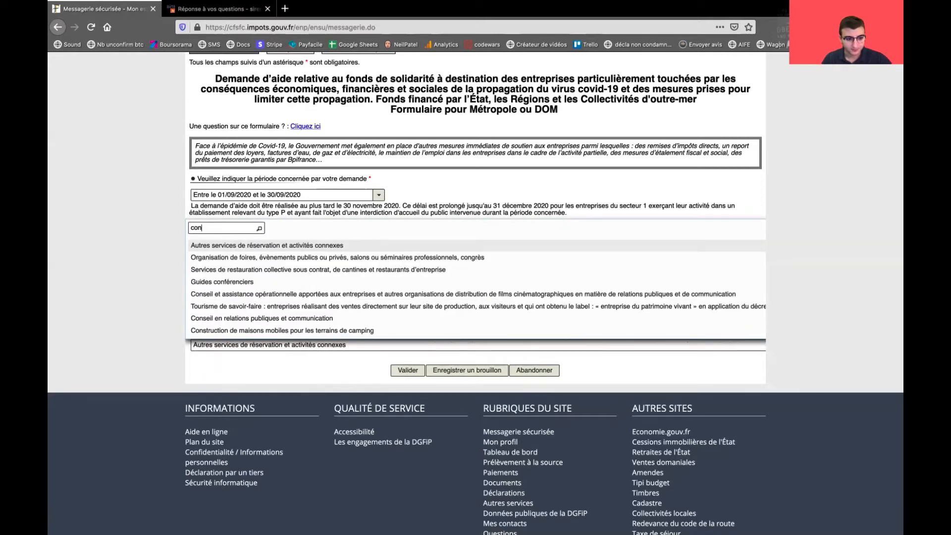
key("Down")
key("Down")
key("Down")
key("Down")
key("Down")
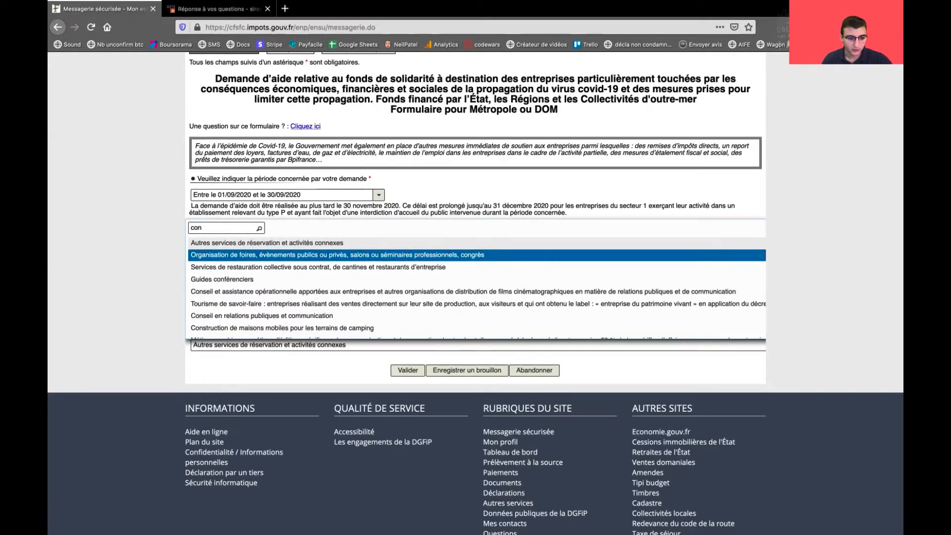
key("Down")
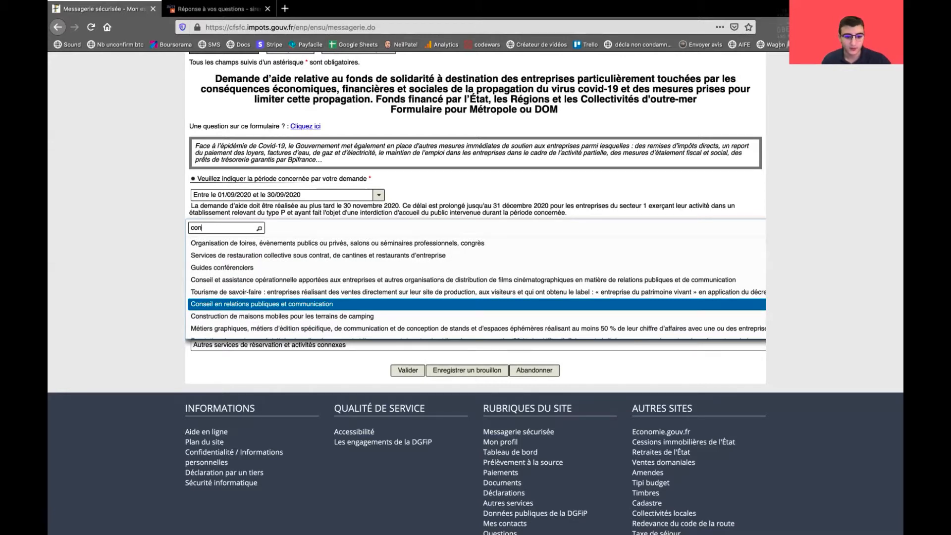
scroll(475, 301, "down", 1)
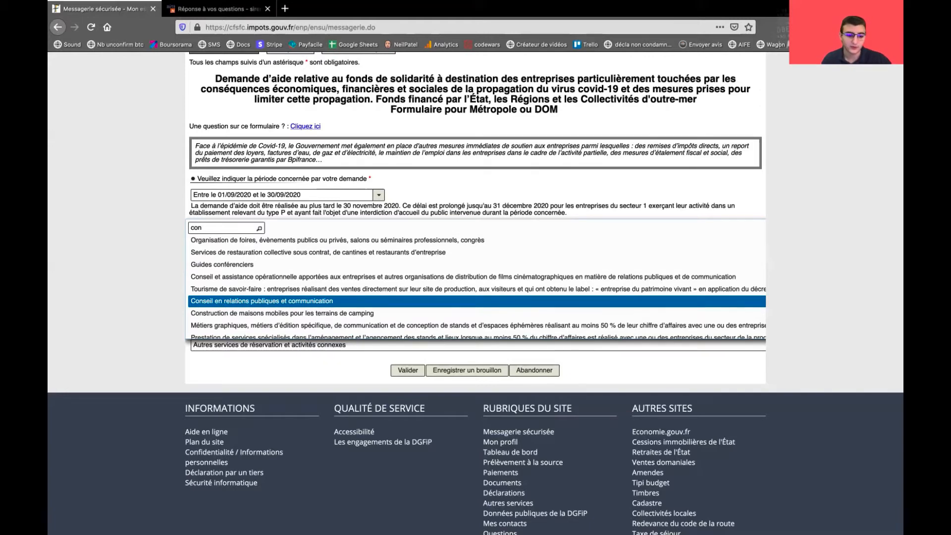
scroll(475, 301, "down", 2)
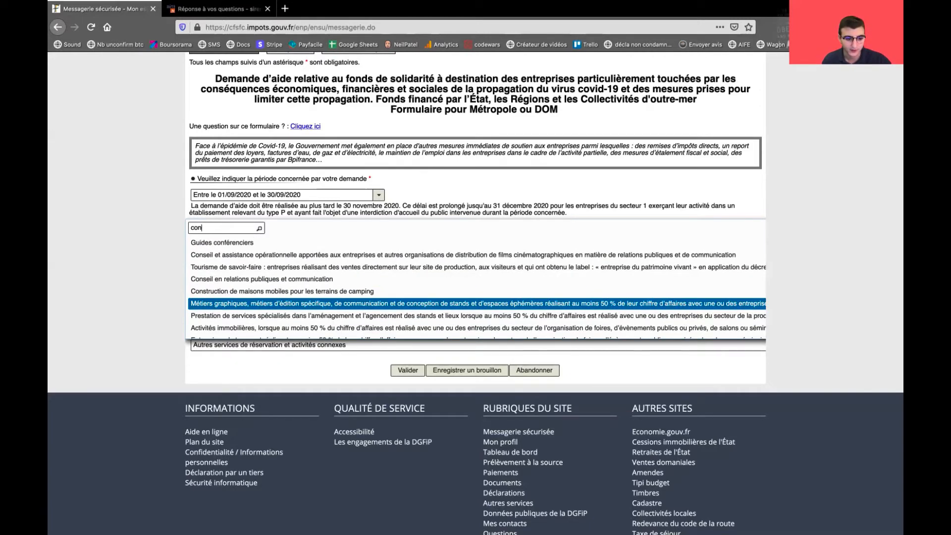
key("Up")
key("Up")
key("Up")
key("Up")
key("Up")
key("Up")
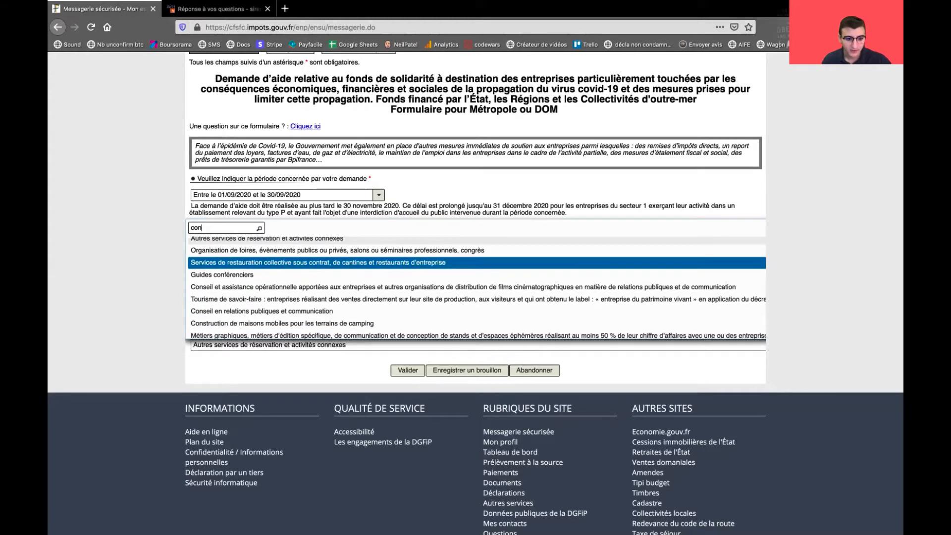
scroll(476, 260, "up", 1)
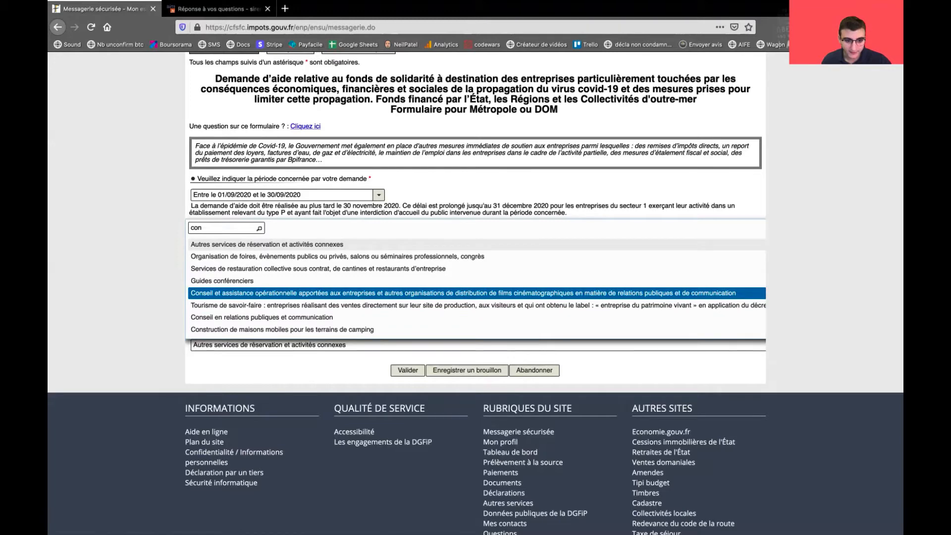
left_click(463, 293)
scroll(463, 293, "down", 3)
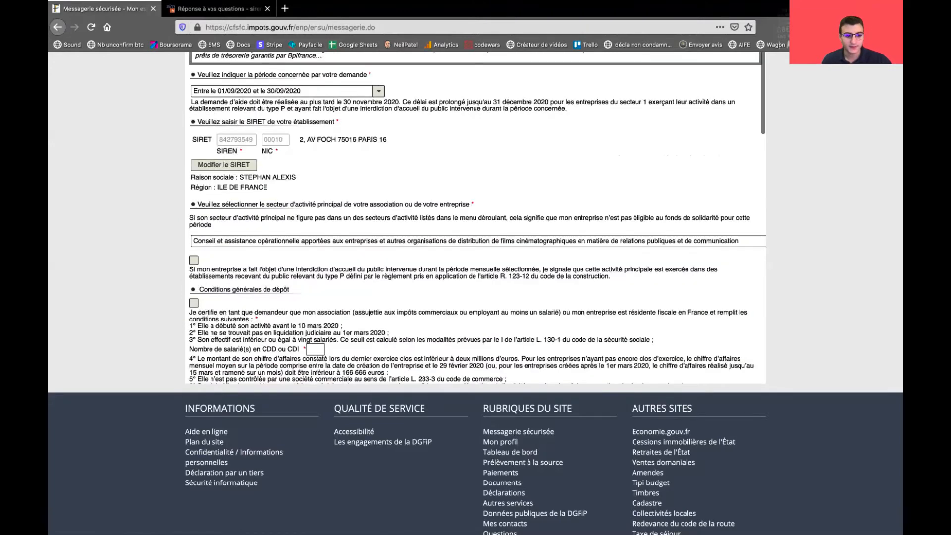
Tick 'Je certifie en tant que demandeur', leaving the public-closure ban box unticked
scroll(476, 218, "down", 3)
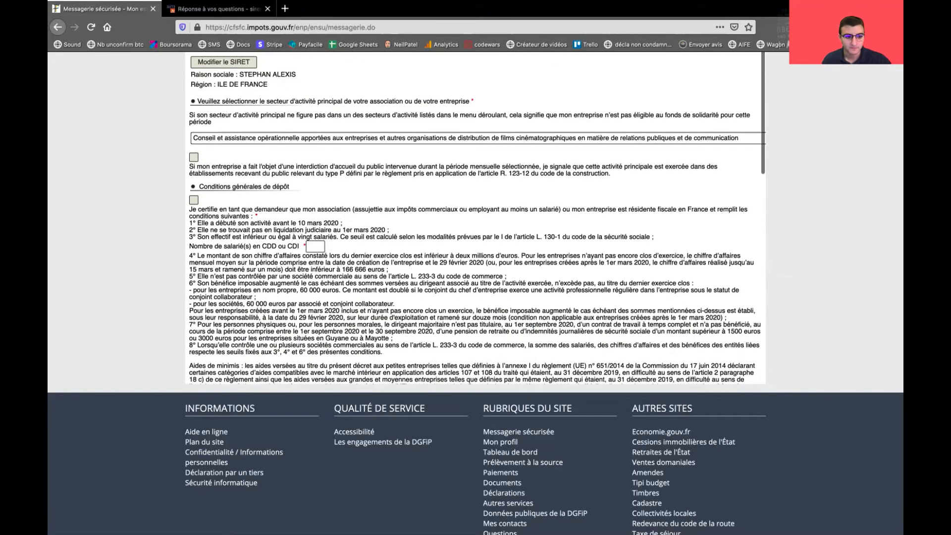
scroll(476, 218, "up", 1)
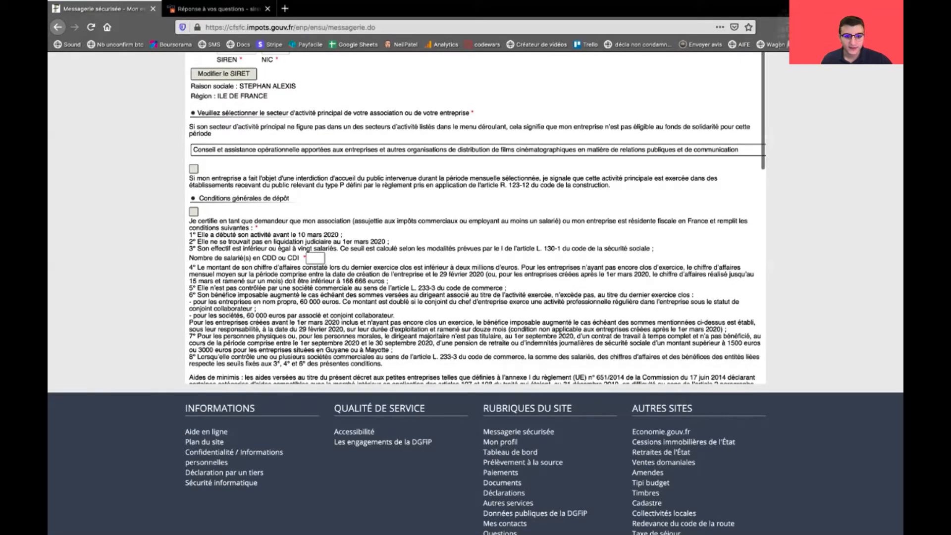
key("Tab")
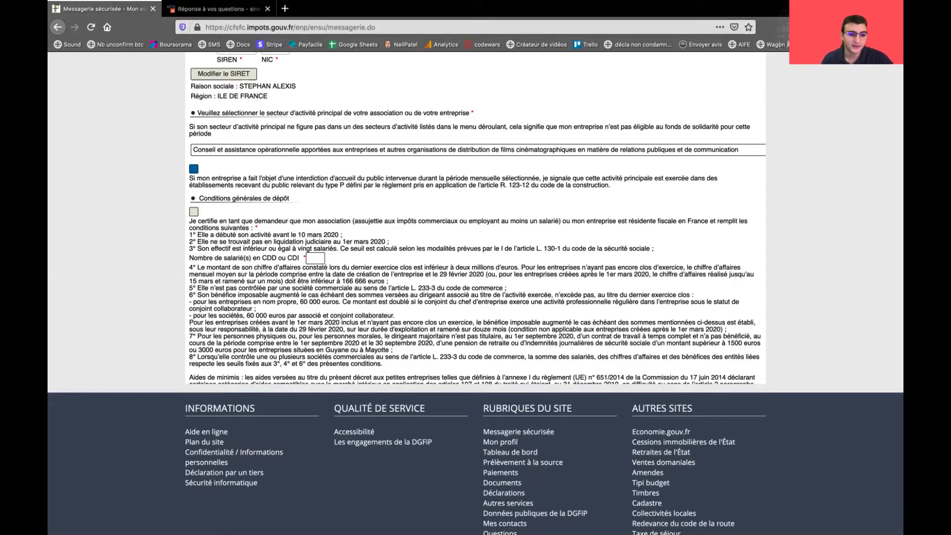
left_click(193, 169)
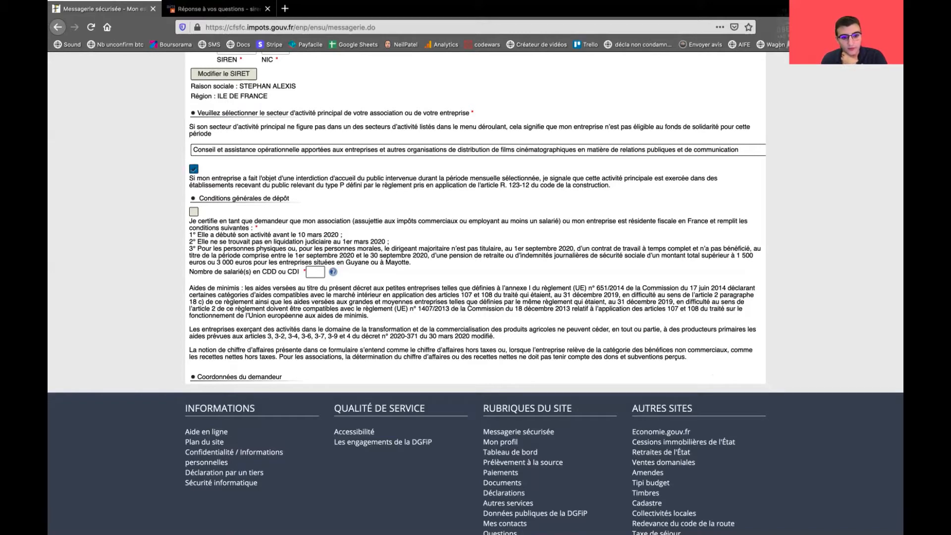
left_click_drag(302, 185, 339, 185)
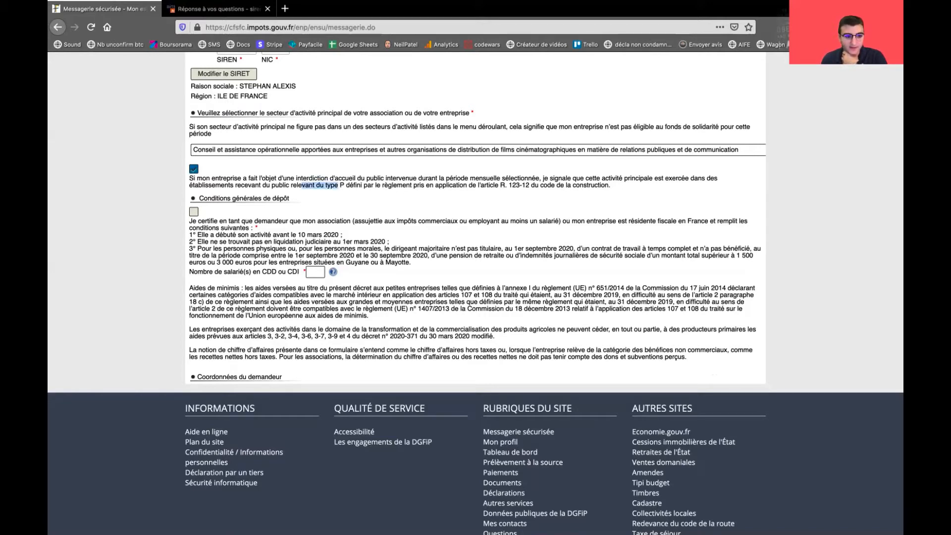
left_click(193, 169)
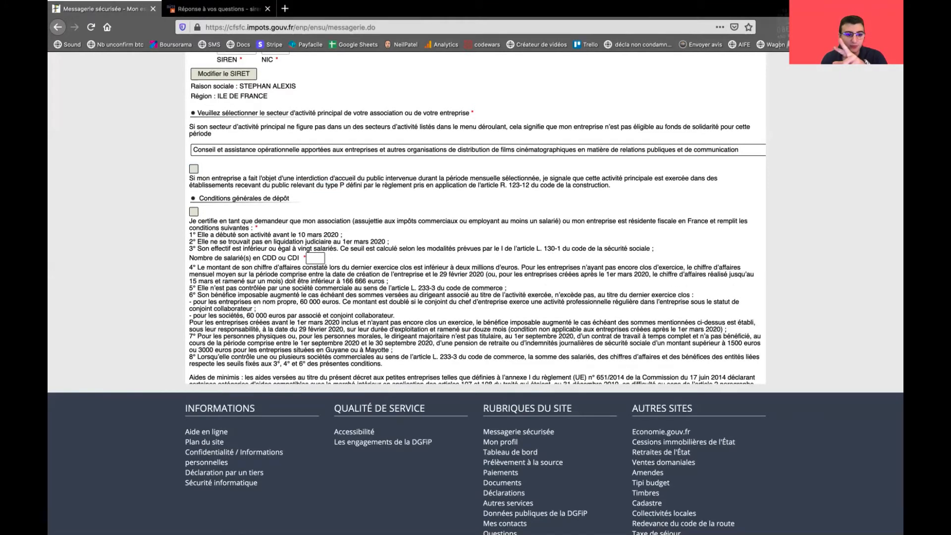
scroll(475, 218, "down", 2)
left_click_drag(205, 182, 321, 182)
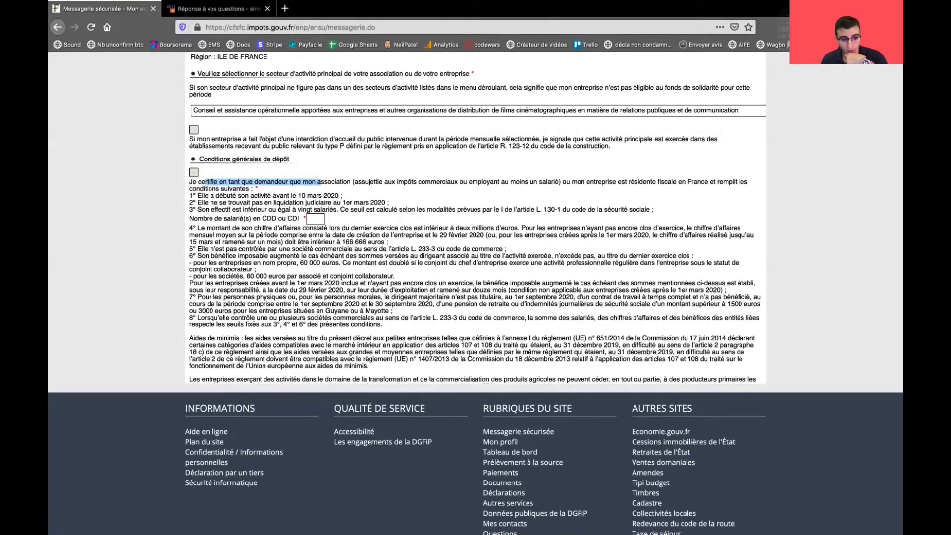
left_click(193, 172)
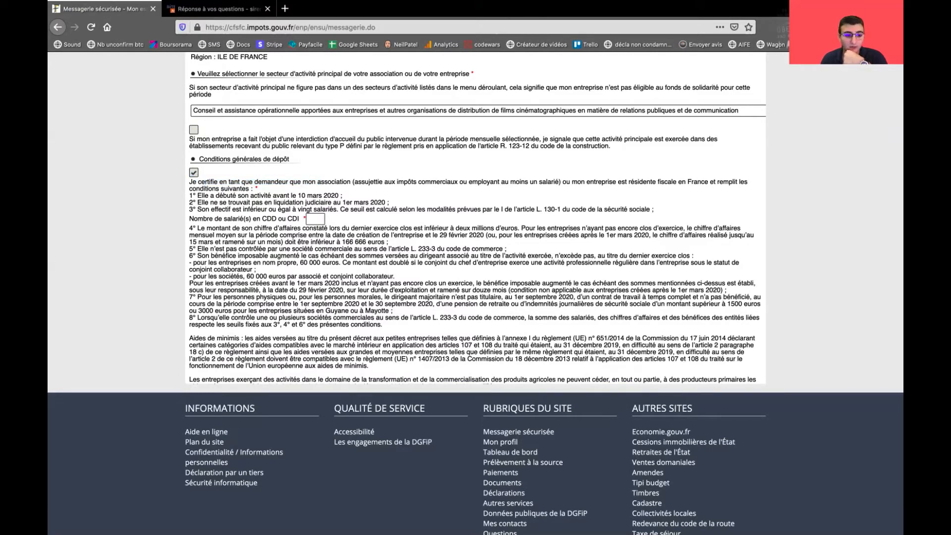
Enter 0 as the number of CDD or CDI employees
left_click_drag(202, 218, 252, 218)
left_click(314, 219)
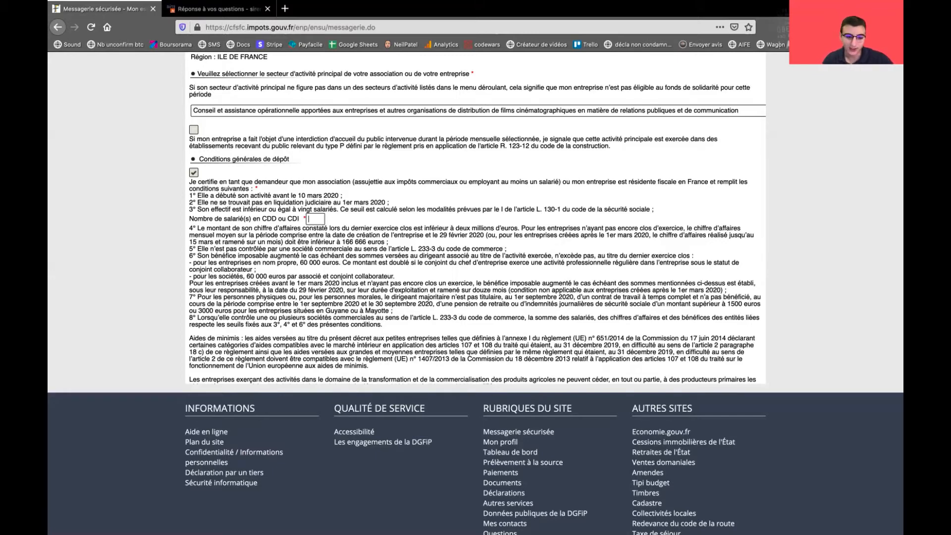
type("0")
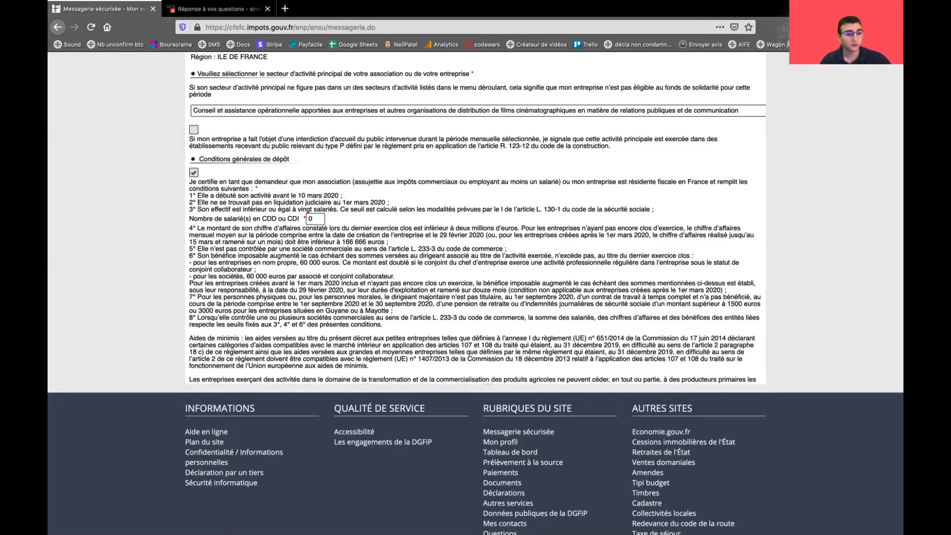
key("BackSpace")
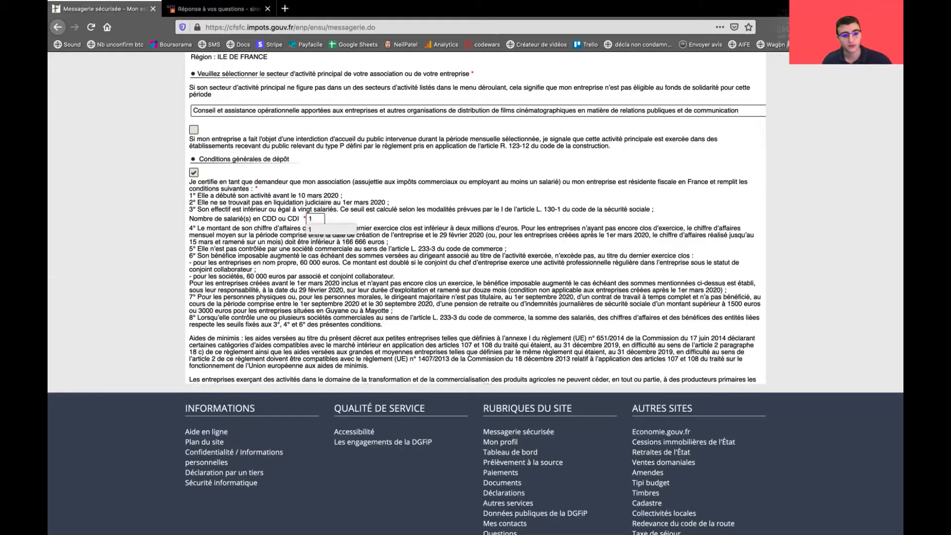
type("0")
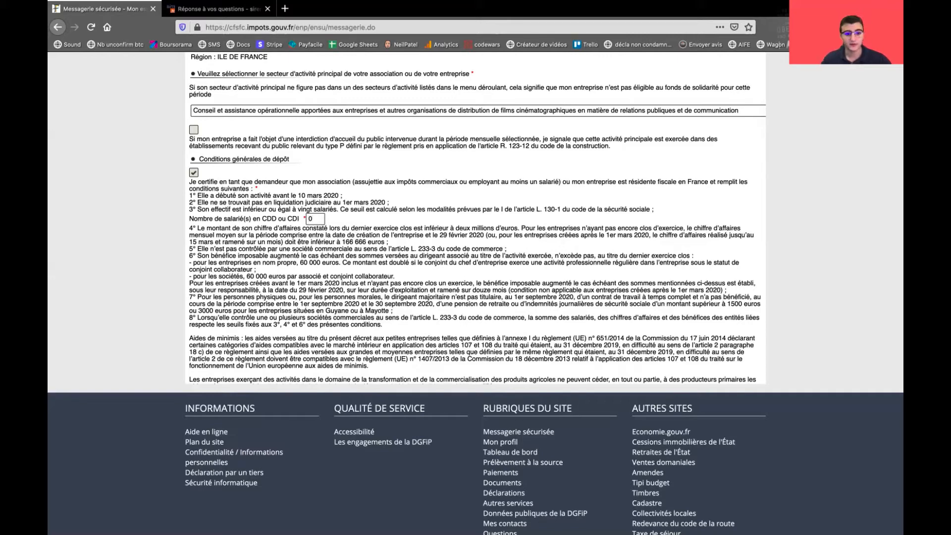
scroll(475, 218, "down", 5)
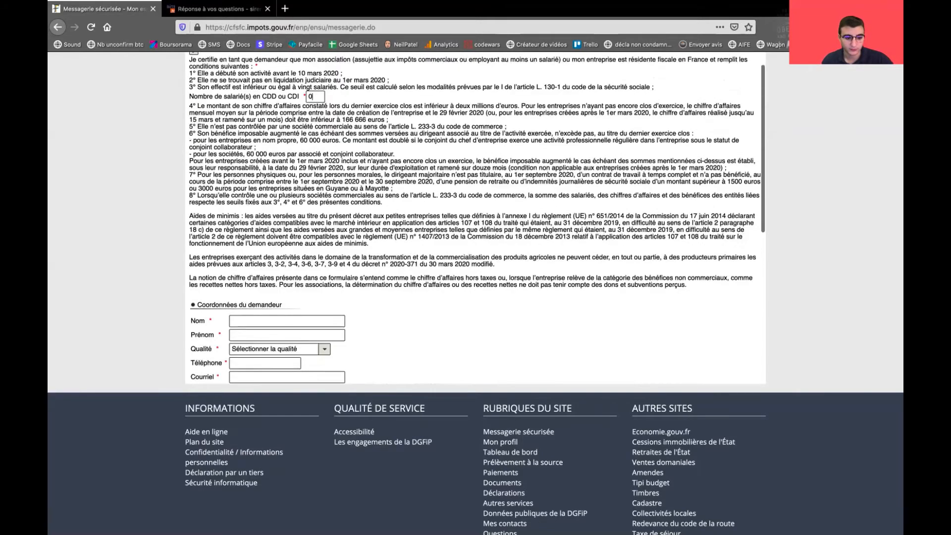
Enter the applicant's surname and first name
scroll(475, 218, "down", 1)
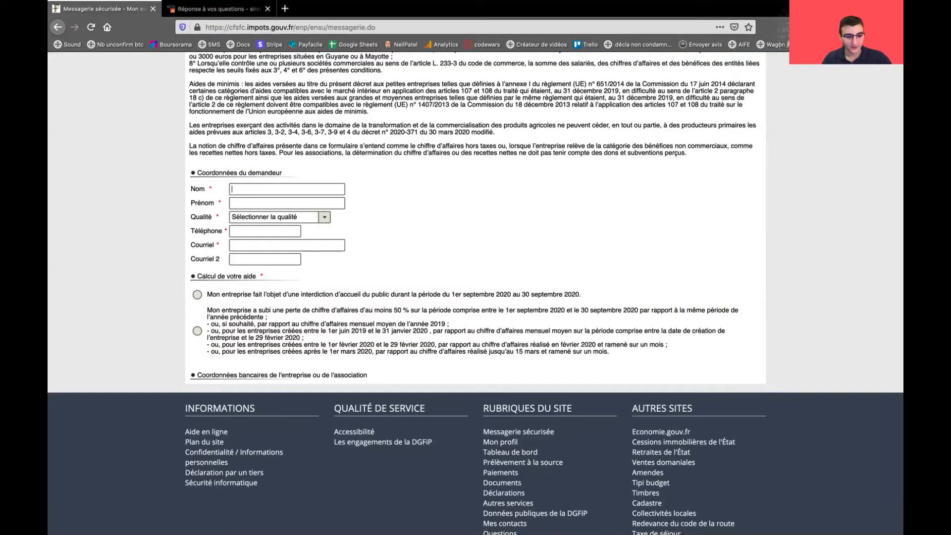
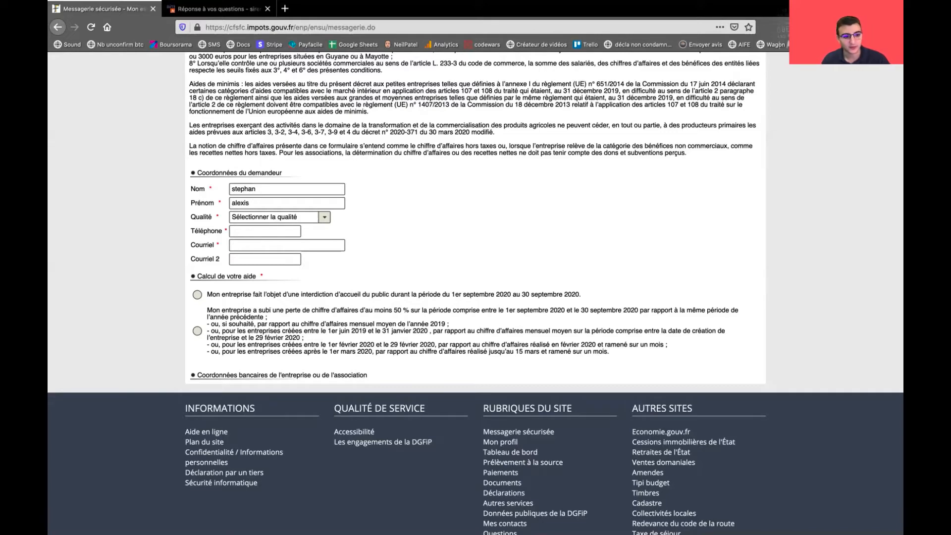
scroll(287, 198, "down", 1)
double_click(243, 188)
left_click(267, 201)
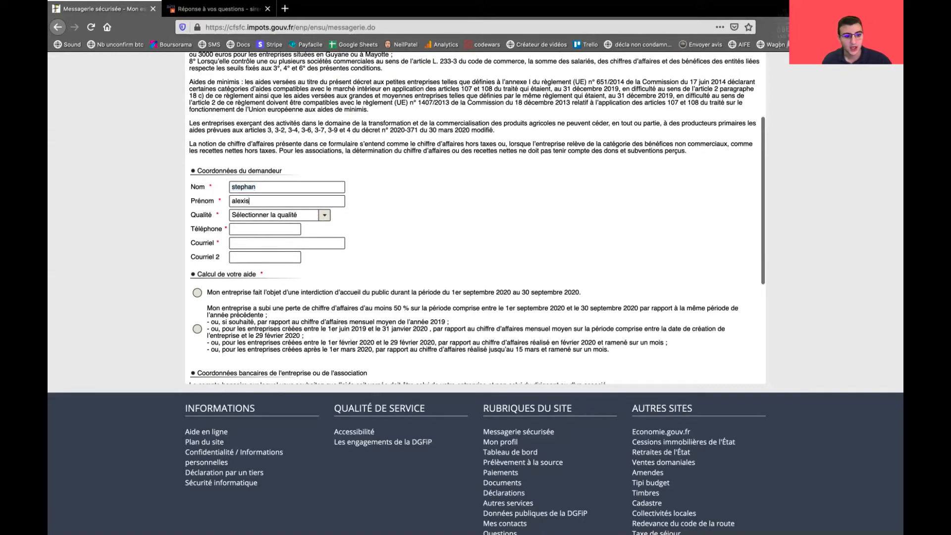
double_click(241, 202)
scroll(325, 215, "up", 1)
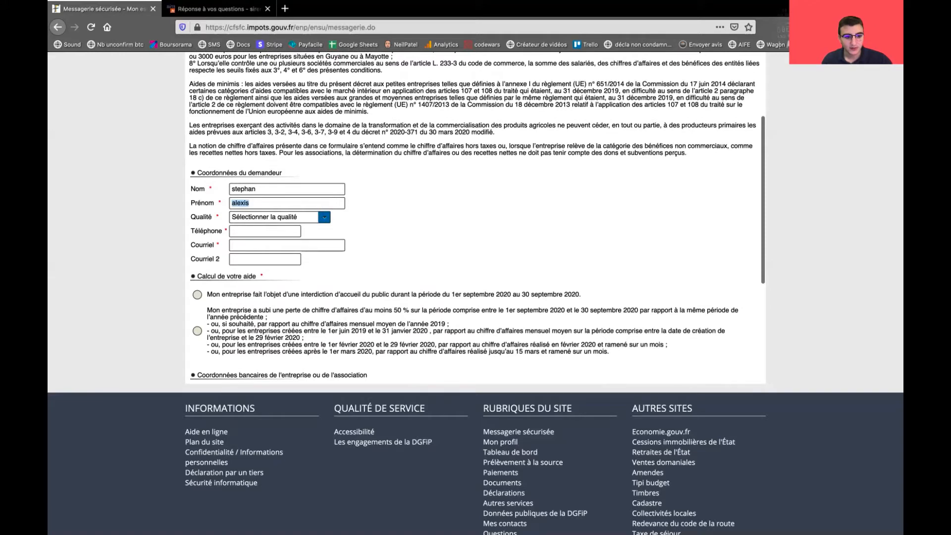
Set the applicant's Qualité to Entrepreneur individuel
left_click(324, 216)
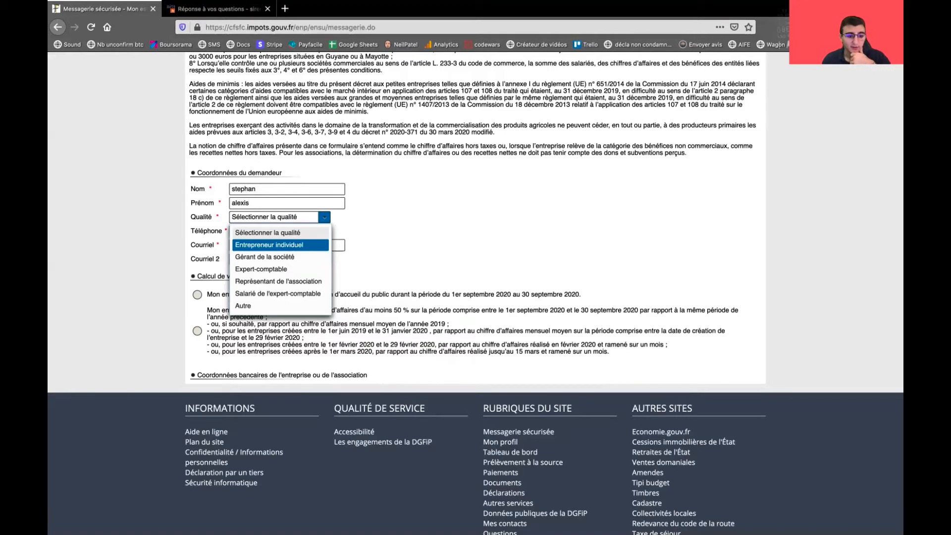
key("Down")
key("Down")
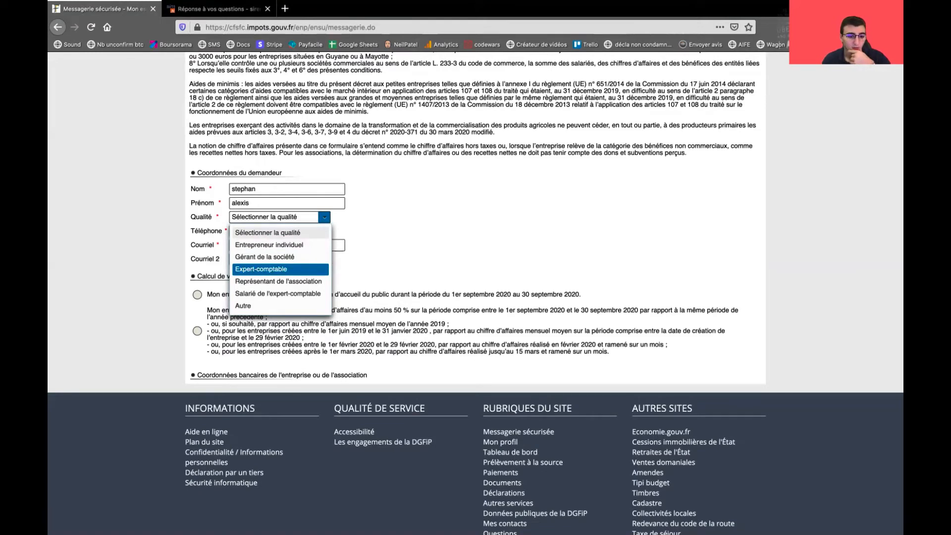
key("Up")
key("Down")
key("Down")
key("Down")
key("Down")
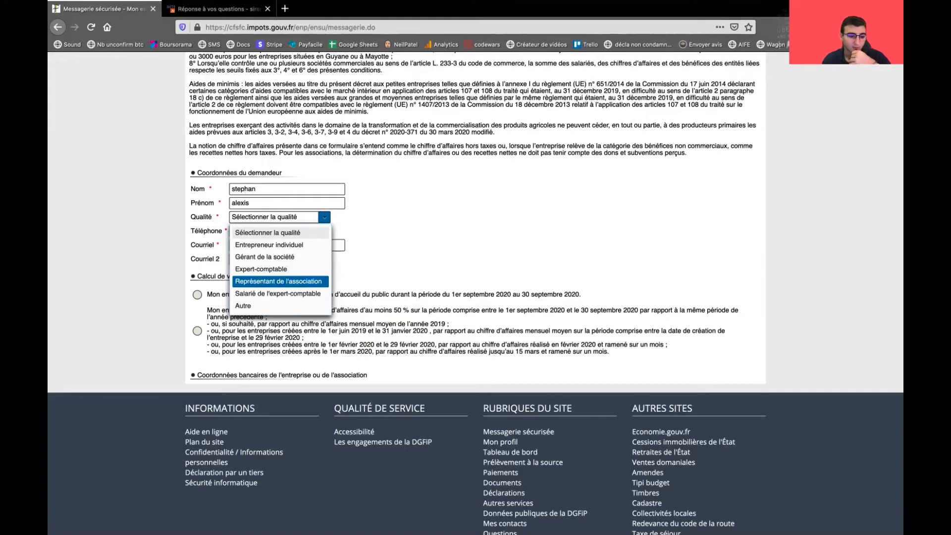
key("Return")
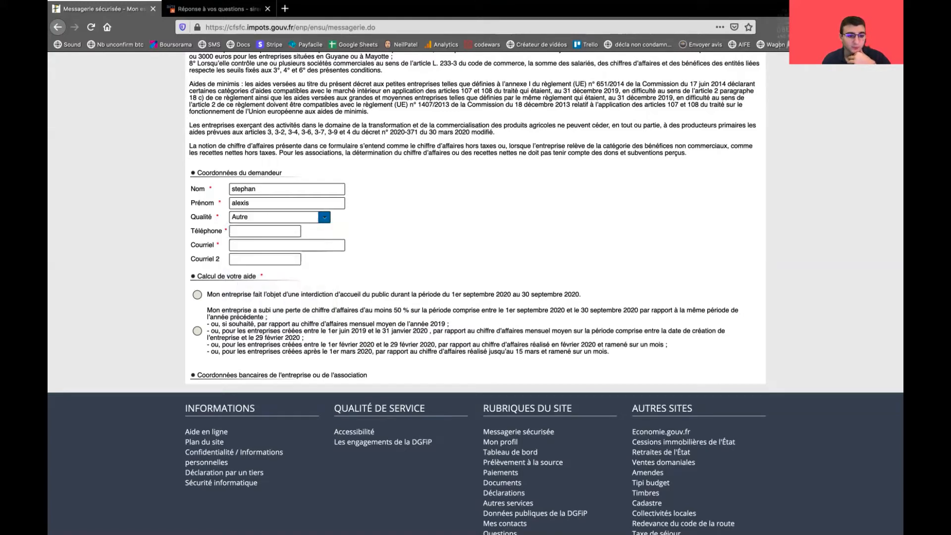
left_click(324, 217)
left_click(277, 244)
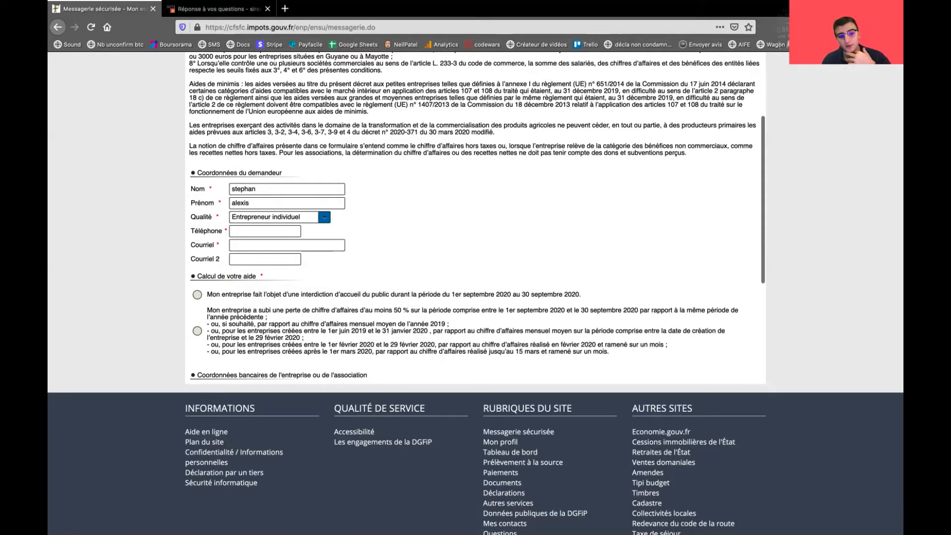
Fill in the applicant's phone number from autofill and an e-mail address in Courriel
left_click(265, 232)
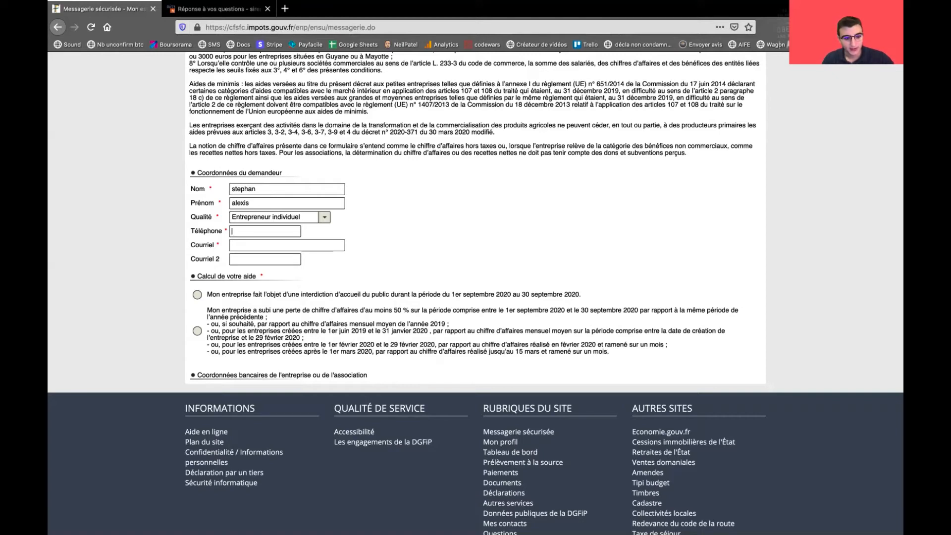
type("06")
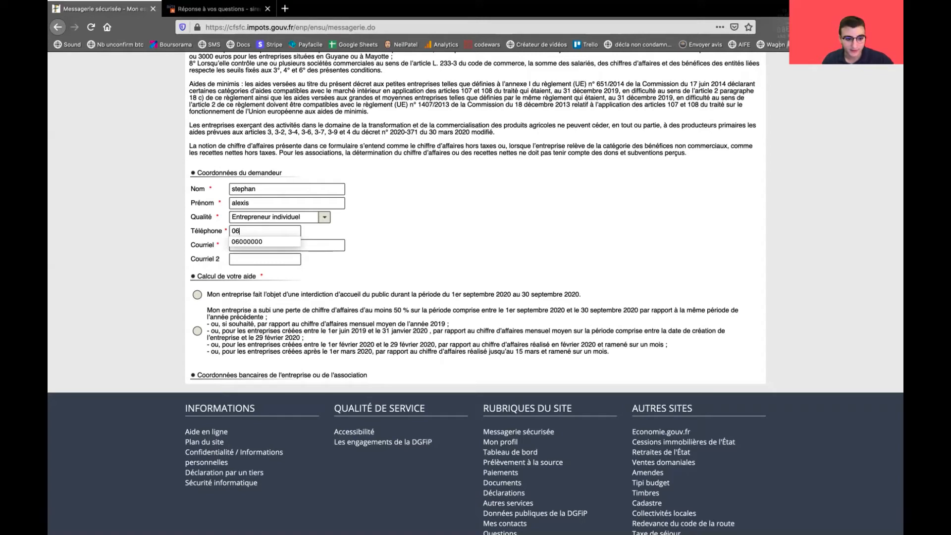
key("Down")
key("Return")
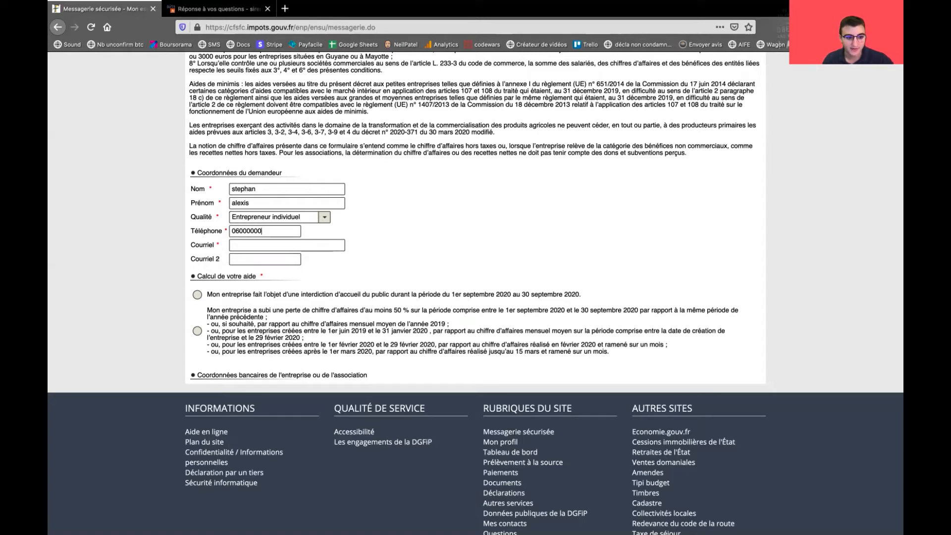
left_click_drag(198, 245, 213, 245)
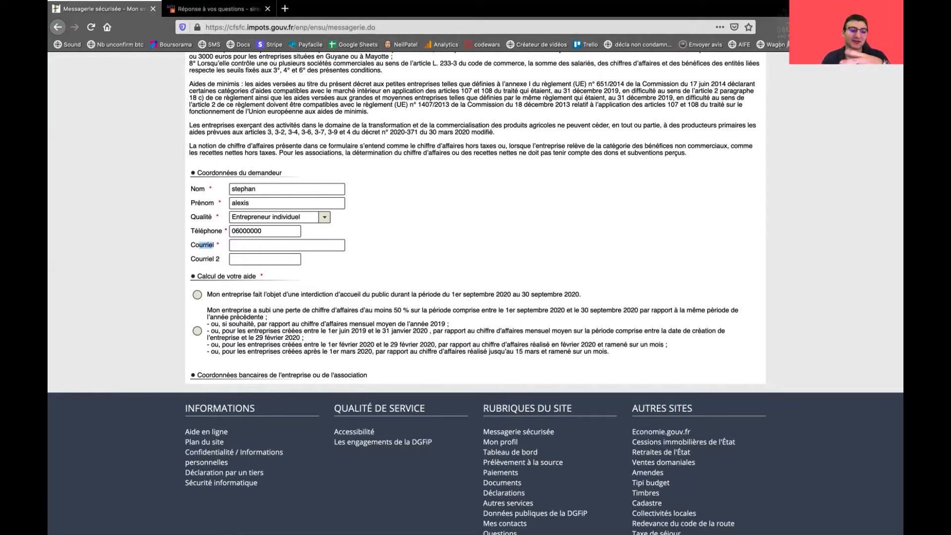
left_click(302, 245)
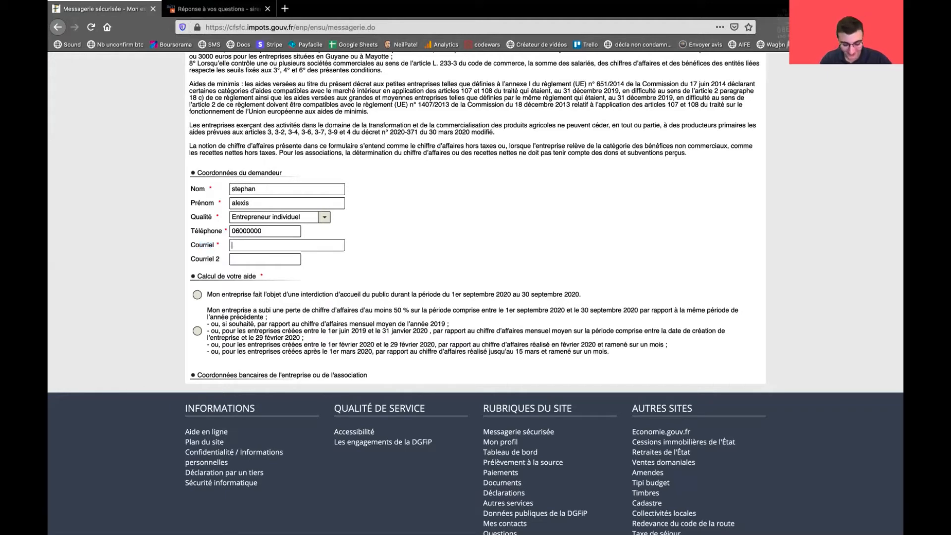
type("test")
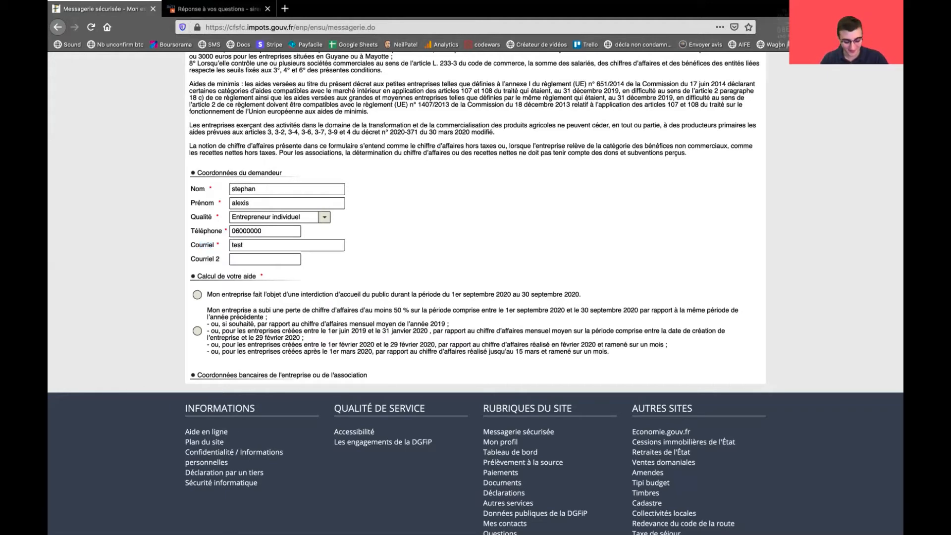
type("@test.com")
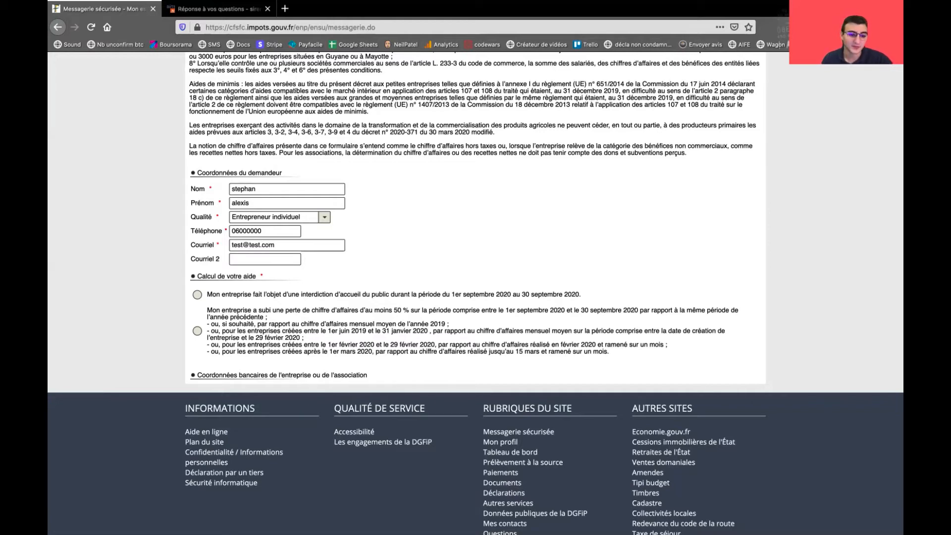
left_click_drag(205, 259, 221, 259)
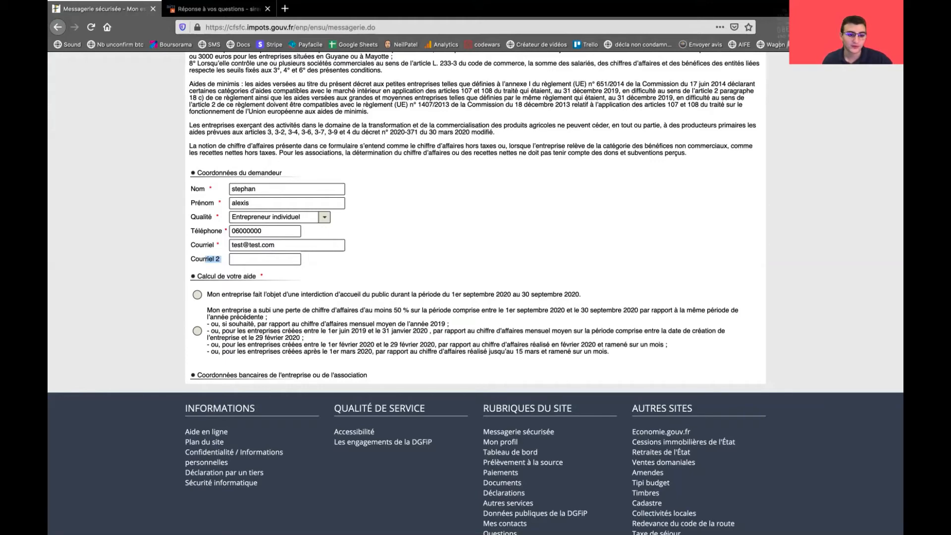
scroll(477, 218, "down", 2)
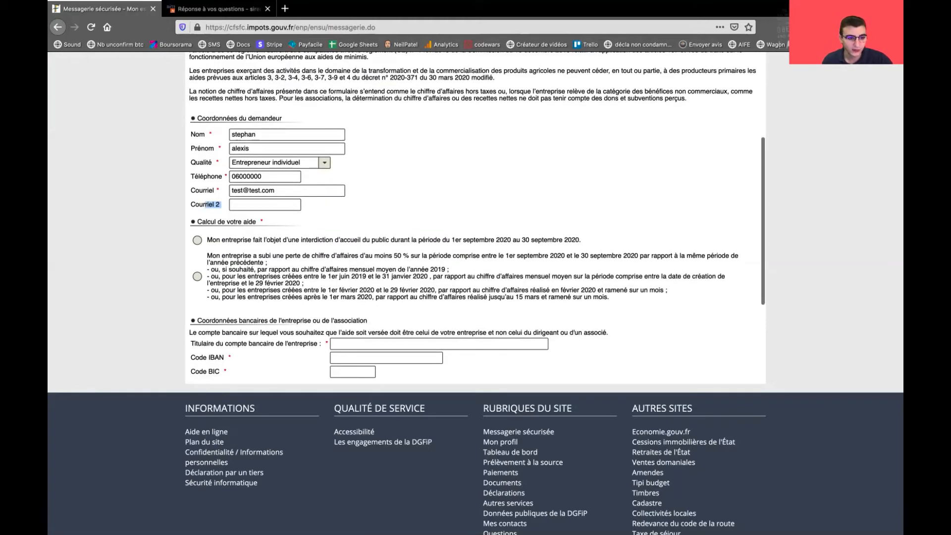
Select the 'interdiction d'accueil du public' radio option under 'Calcul de votre aide'
left_click(218, 191)
left_click(197, 240)
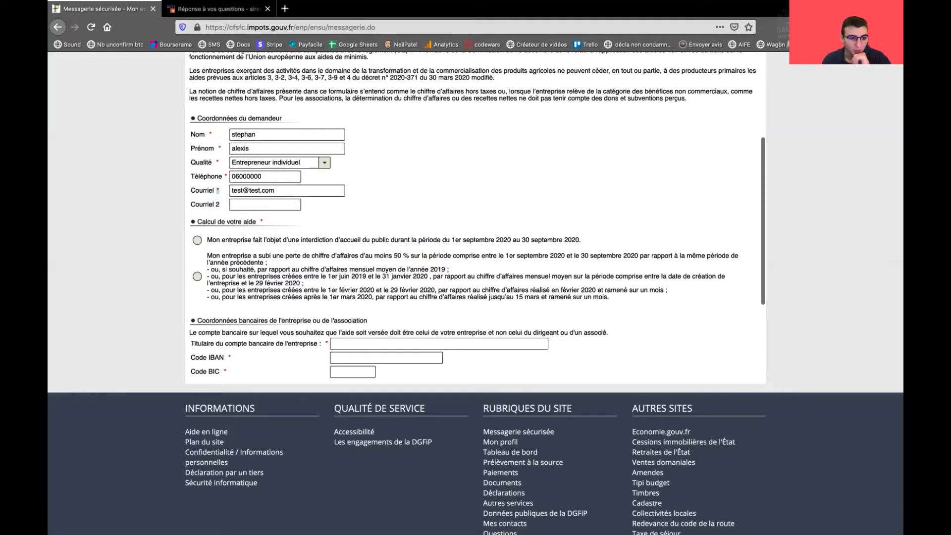
scroll(475, 217, "up", 1)
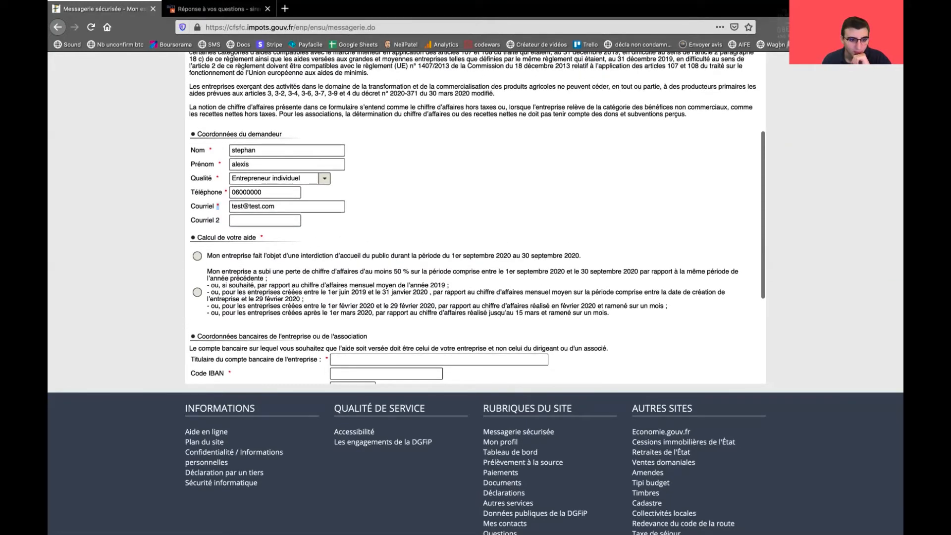
scroll(476, 218, "down", 2)
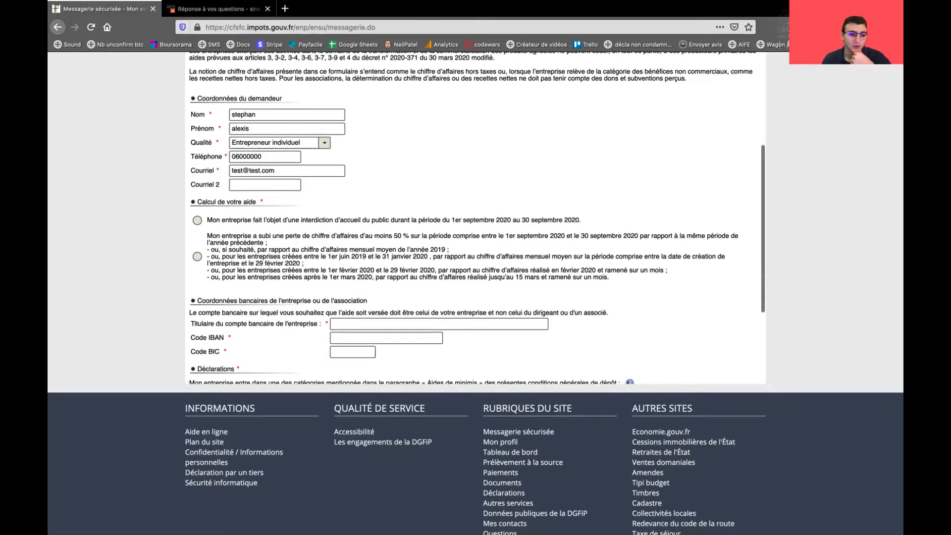
triple_click(203, 184)
left_click(205, 185)
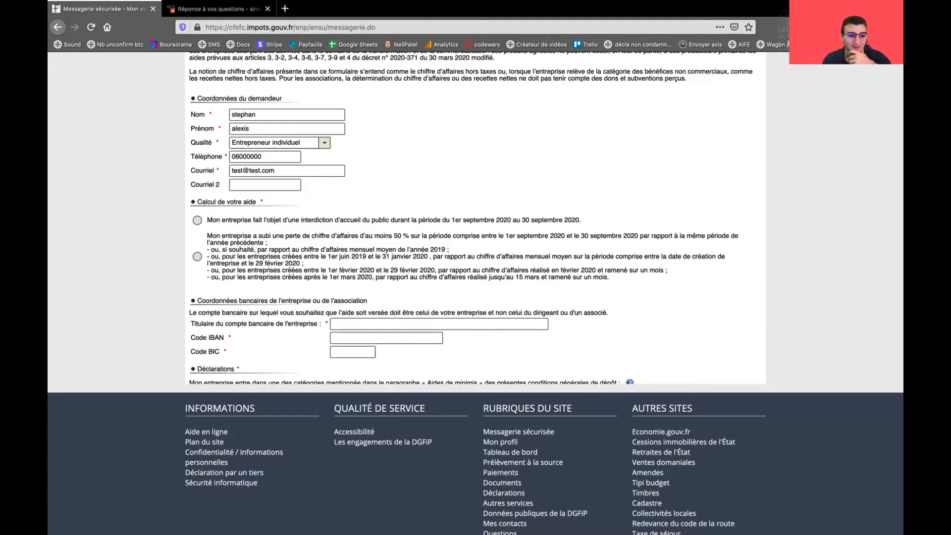
scroll(475, 218, "down", 2)
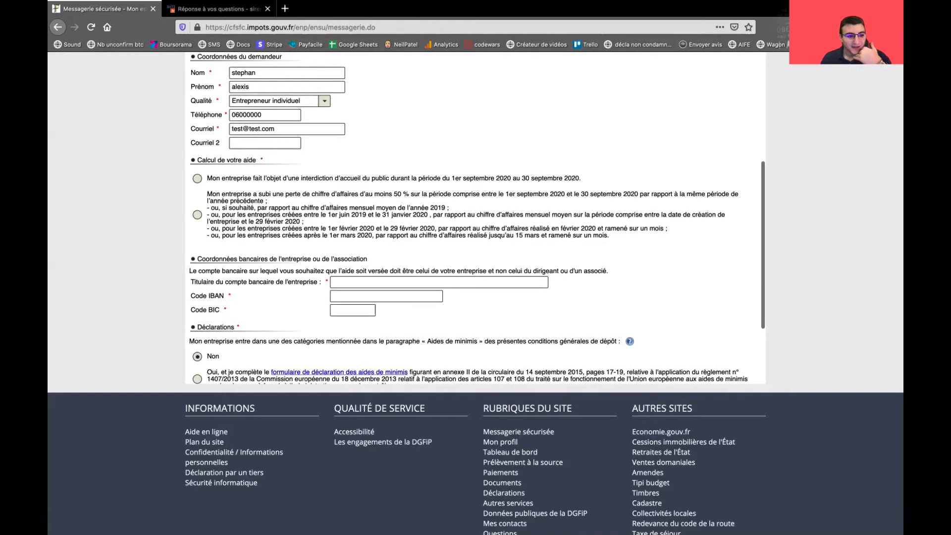
scroll(475, 218, "down", 1)
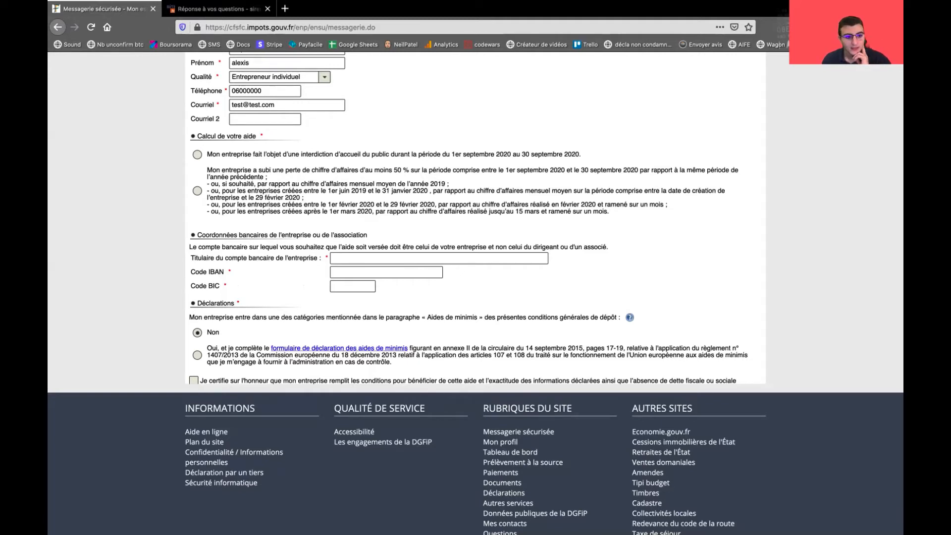
left_click(197, 155)
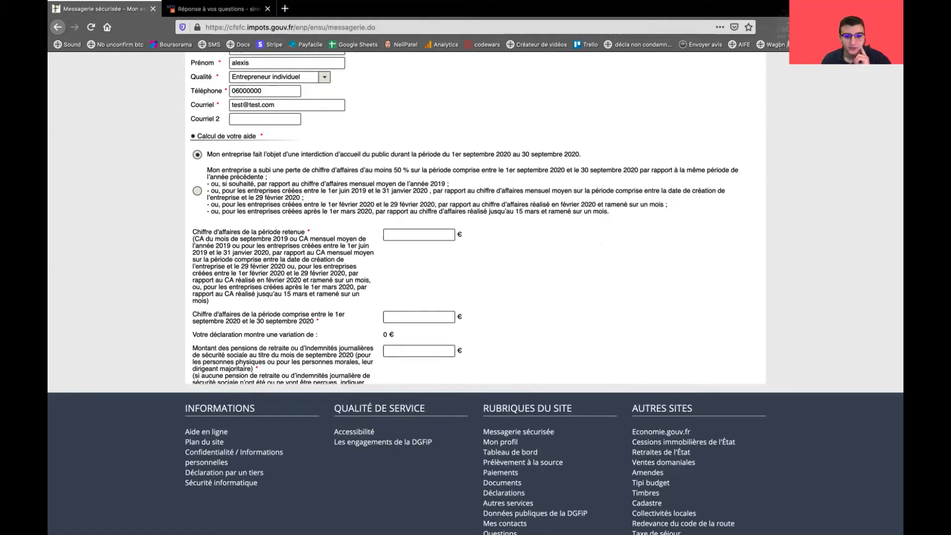
Switch the aid calculation to the 50% turnover-loss option
left_click_drag(442, 154, 572, 154)
left_click(503, 155)
left_click(572, 155)
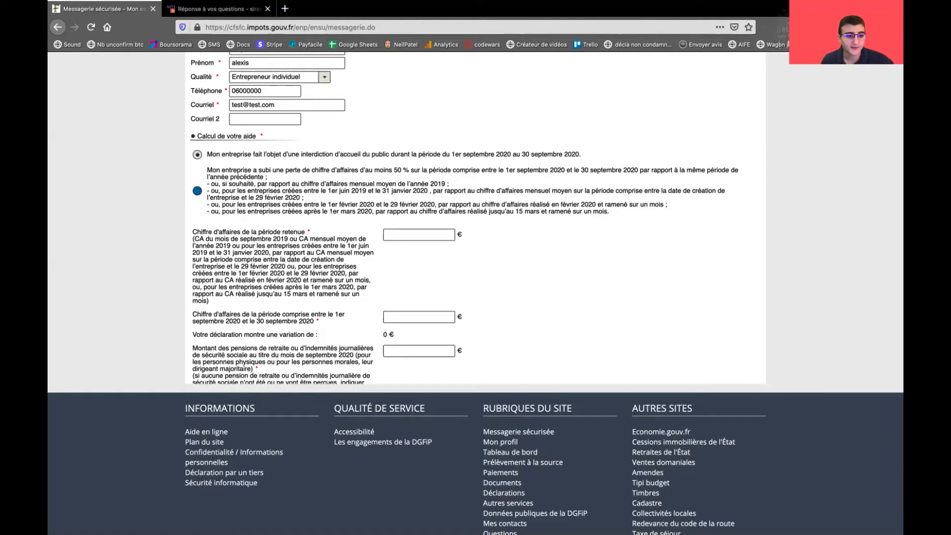
left_click(197, 191)
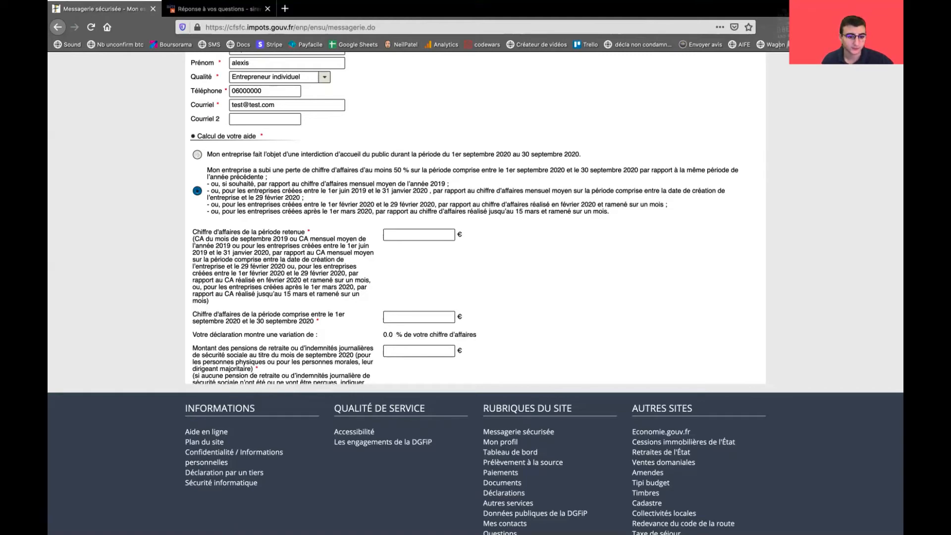
Enter 1000 as the reference-period turnover
scroll(197, 191, "down", 3)
left_click_drag(230, 170, 308, 225)
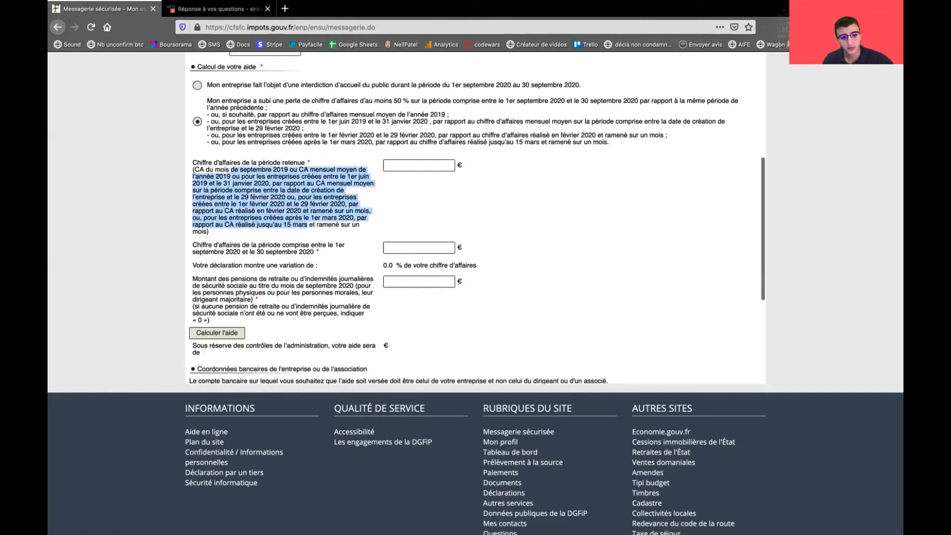
left_click(307, 224)
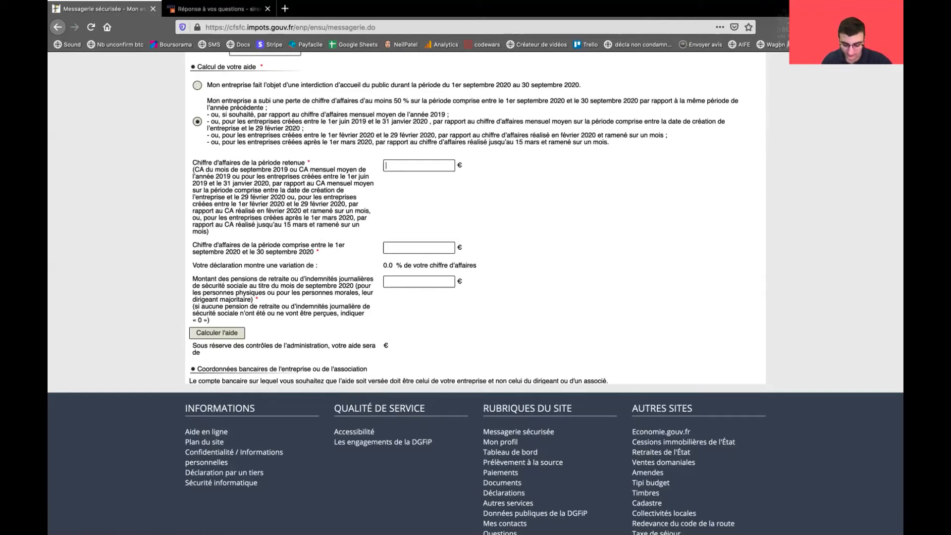
type("1000")
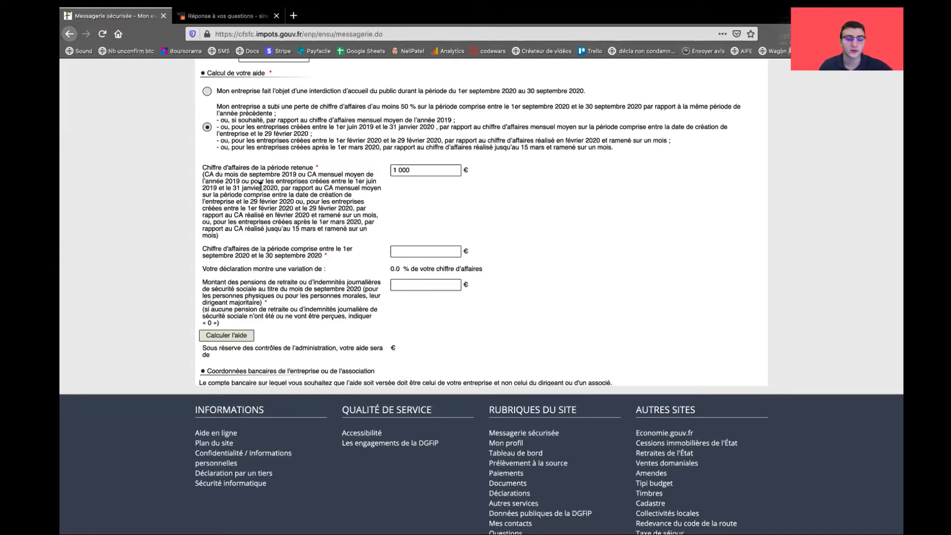
Enter 100 € as the September 2020 turnover
scroll(419, 166, "down", 1)
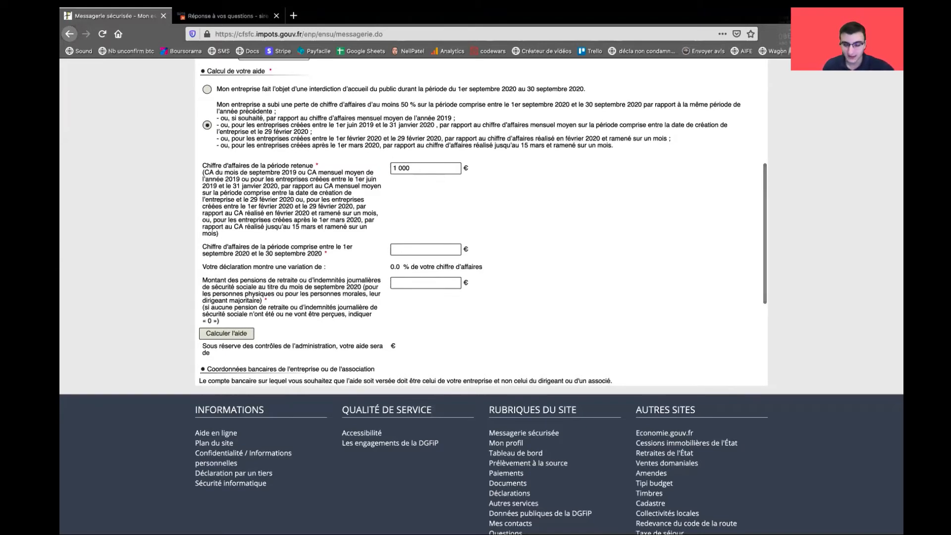
key("BackSpace")
left_click_drag(250, 179, 361, 220)
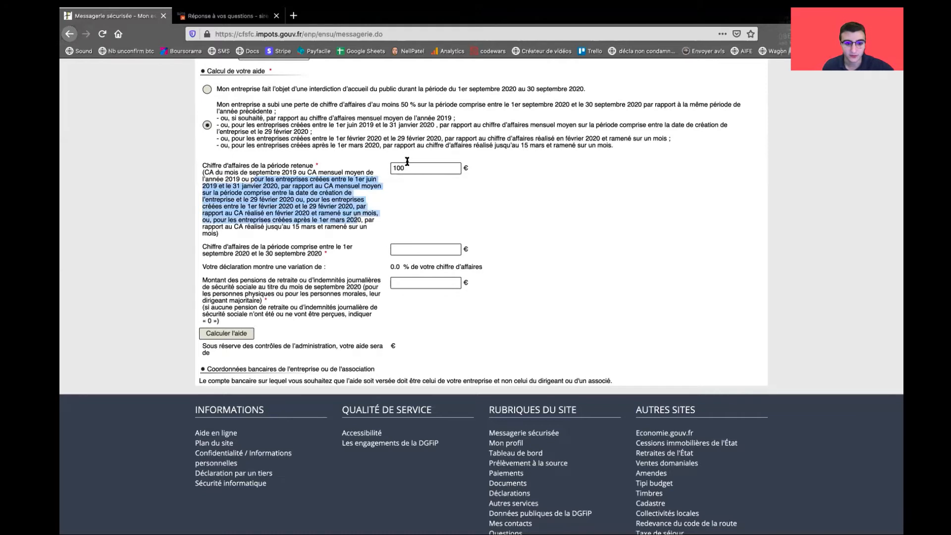
double_click(412, 167)
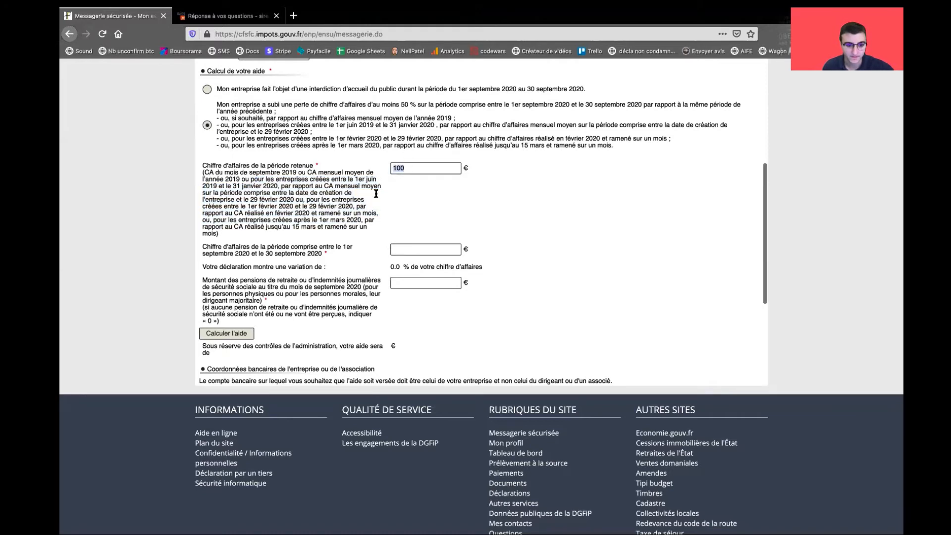
left_click_drag(216, 246, 354, 252)
left_click(415, 250)
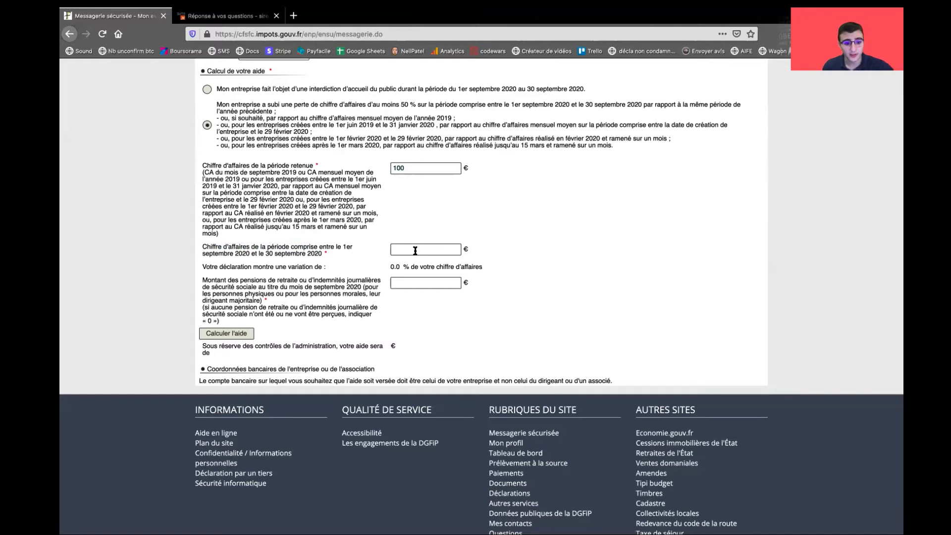
double_click(283, 255)
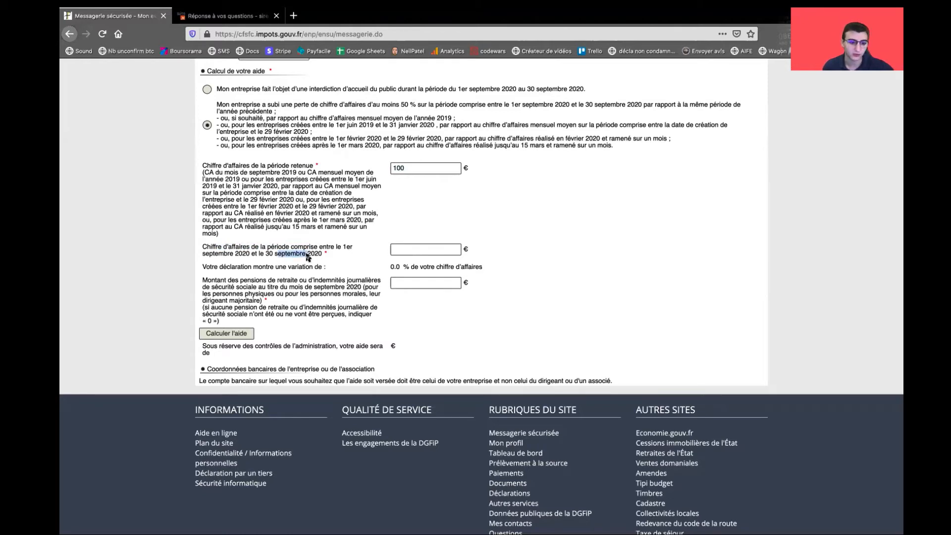
left_click(408, 251)
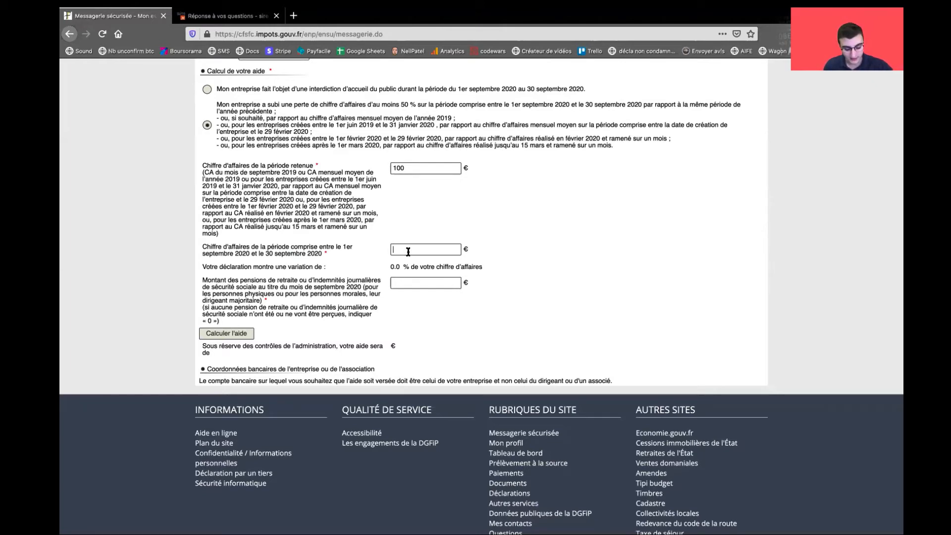
type("100")
Restore the reference turnover to 1 000 € and enter 0 as the pension amount
left_click(425, 163)
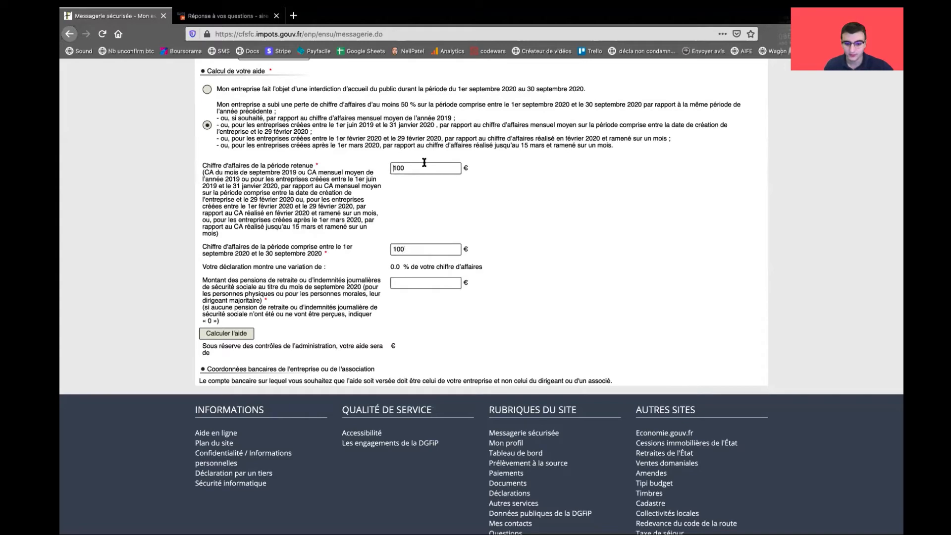
left_click(421, 168)
type("000")
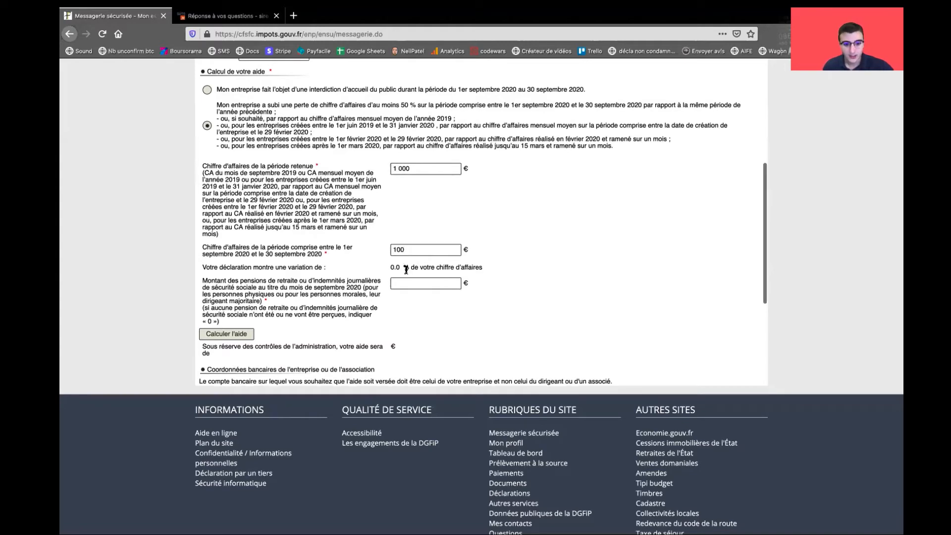
left_click_drag(241, 281, 343, 311)
left_click(273, 285)
left_click(418, 281)
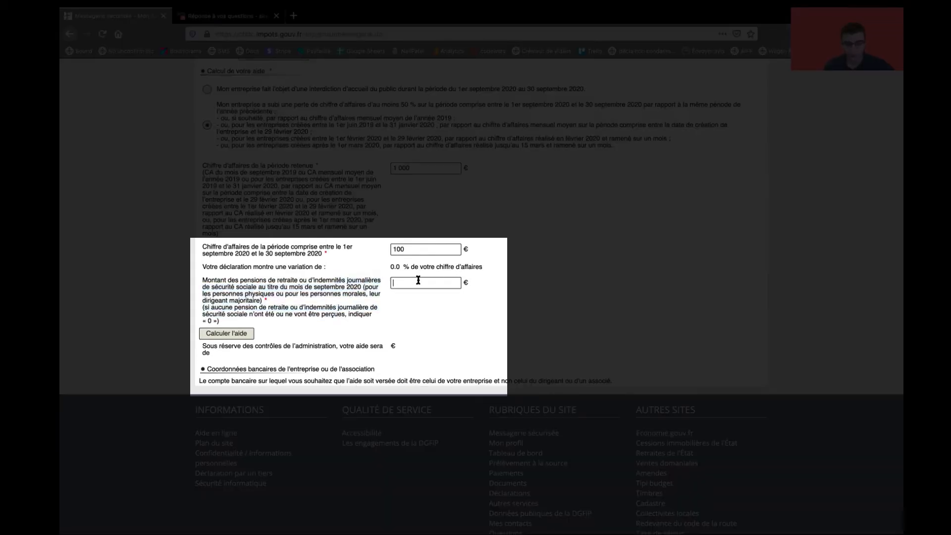
type("0")
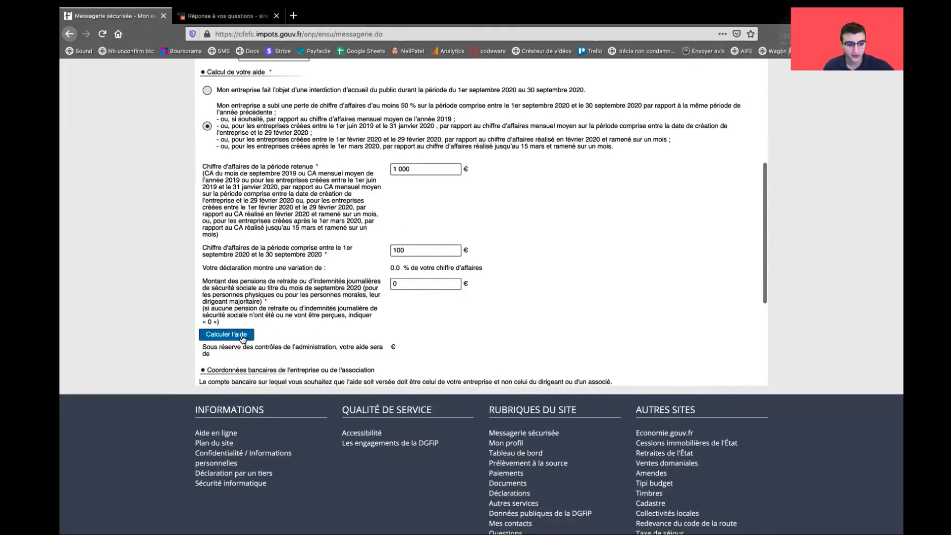
Calculate the aid from the entered amounts, giving 900 €
left_click(243, 338)
scroll(544, 287, "down", 1)
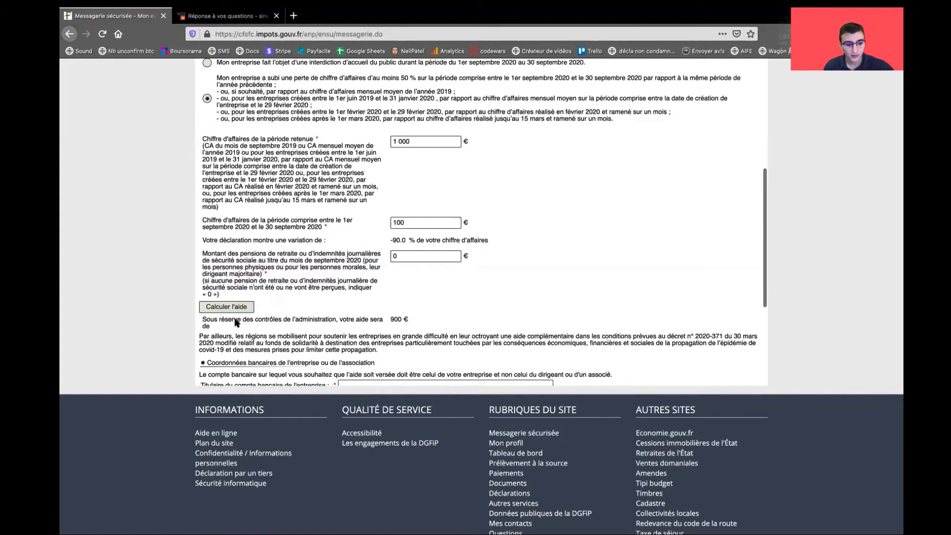
left_click_drag(236, 322, 414, 320)
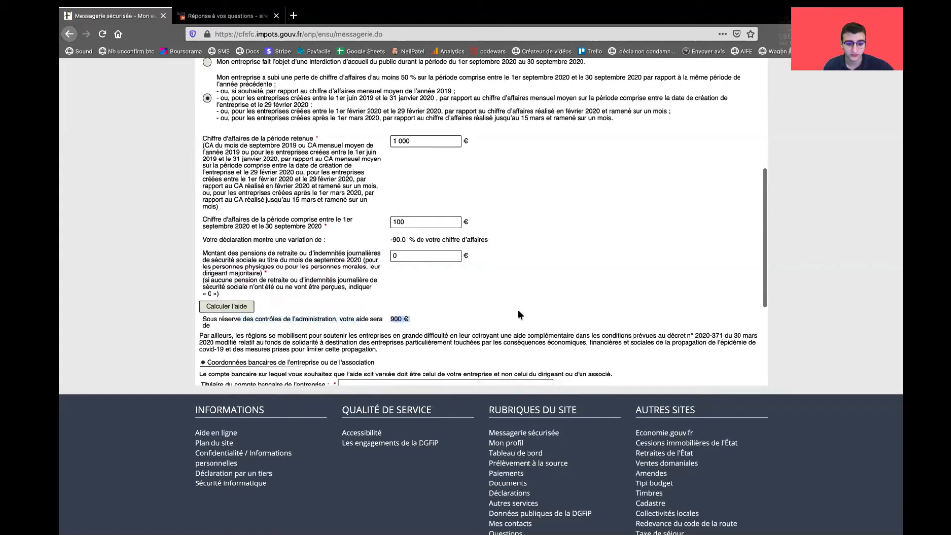
left_click(518, 310)
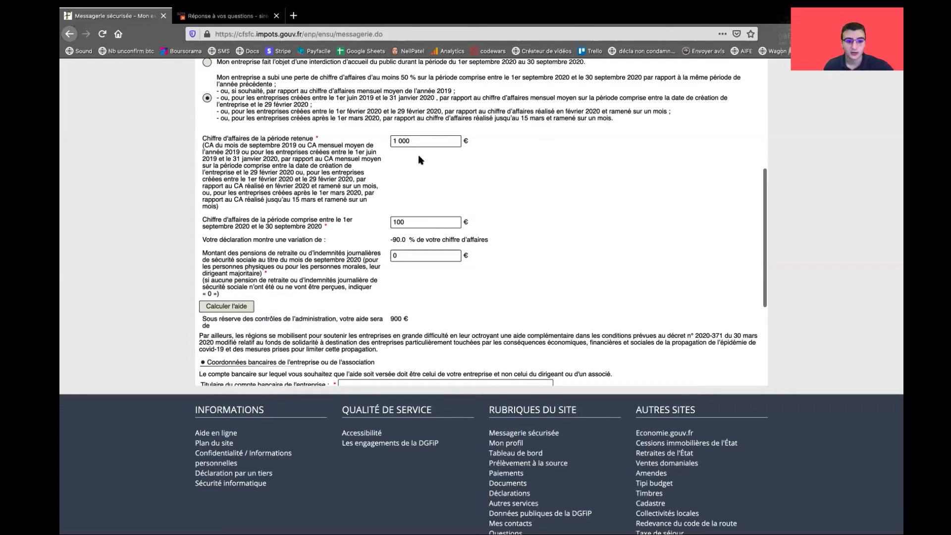
Recalculate with 1 500 € reference turnover and 0 € September turnover
triple_click(422, 141)
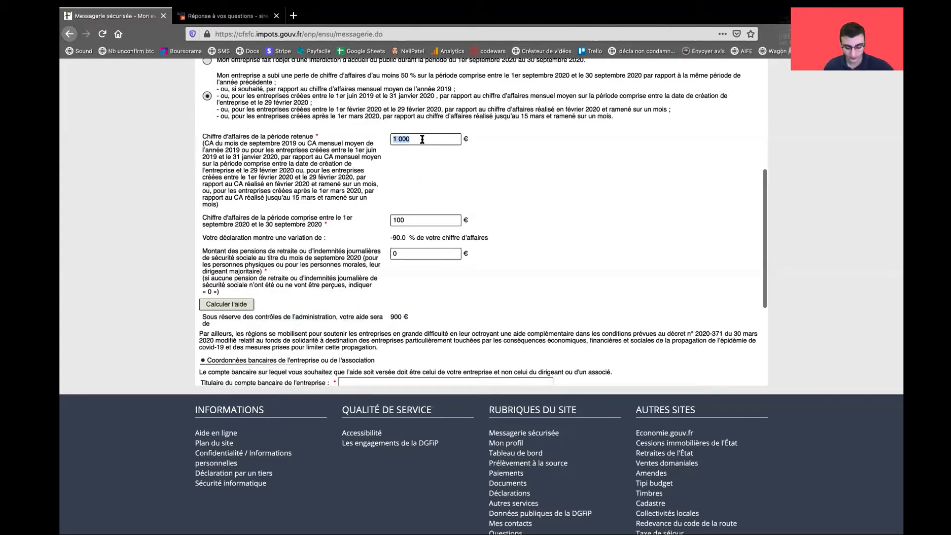
type("1500")
double_click(415, 222)
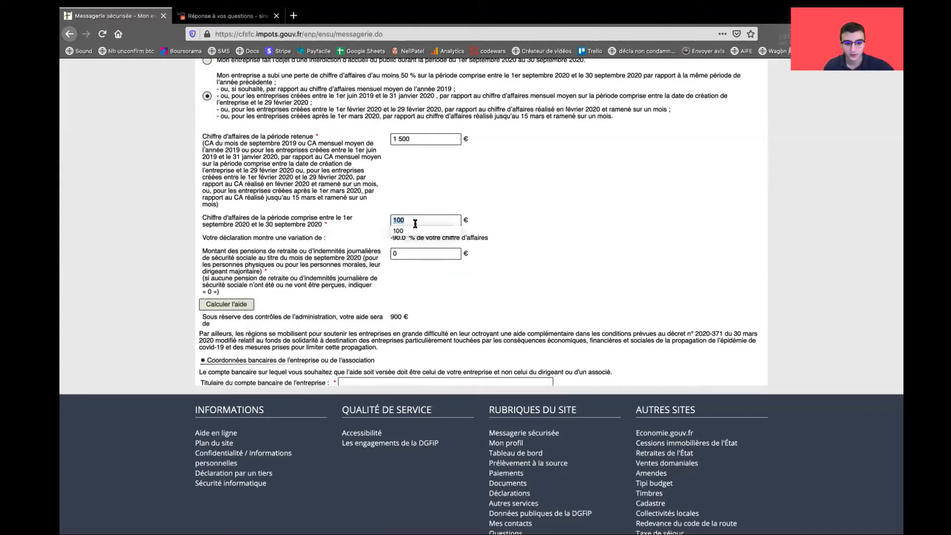
left_click(206, 307)
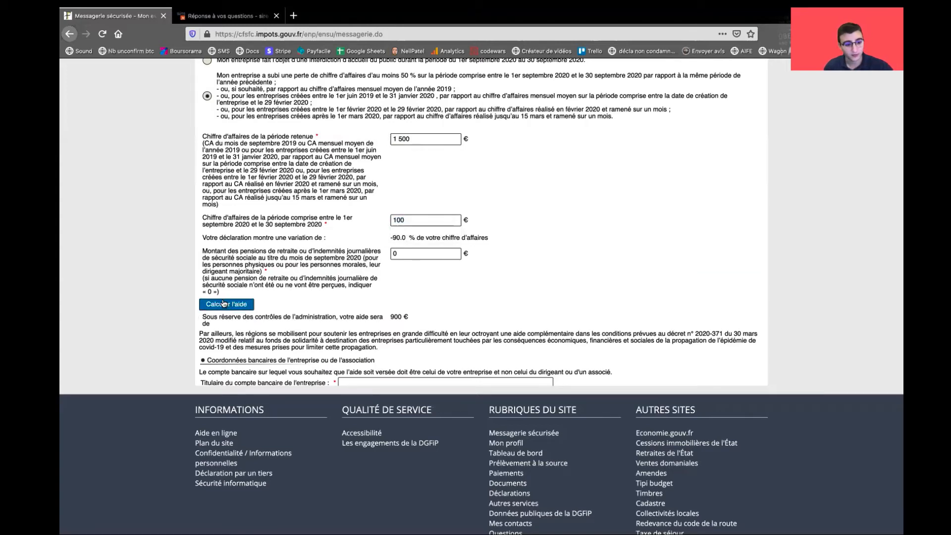
double_click(394, 221)
type("0")
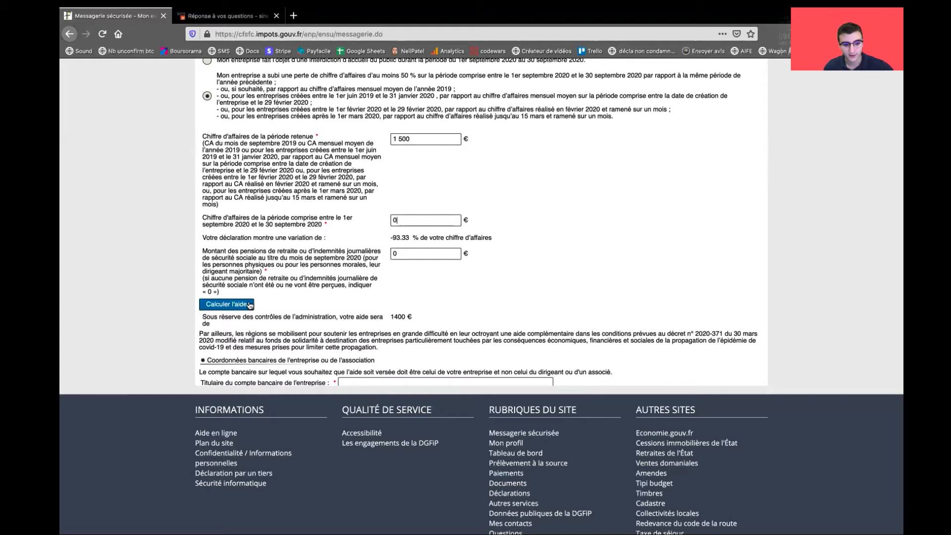
left_click(226, 304)
Recalculate with 2 000 € reference and 300 € September turnover, yielding 1 500 € aid
left_click_drag(437, 137, 376, 138)
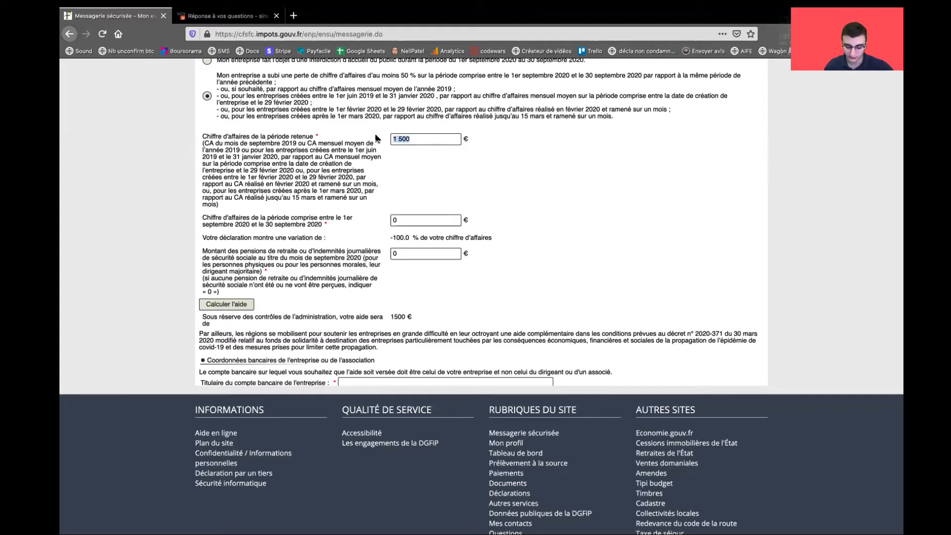
type("2 000")
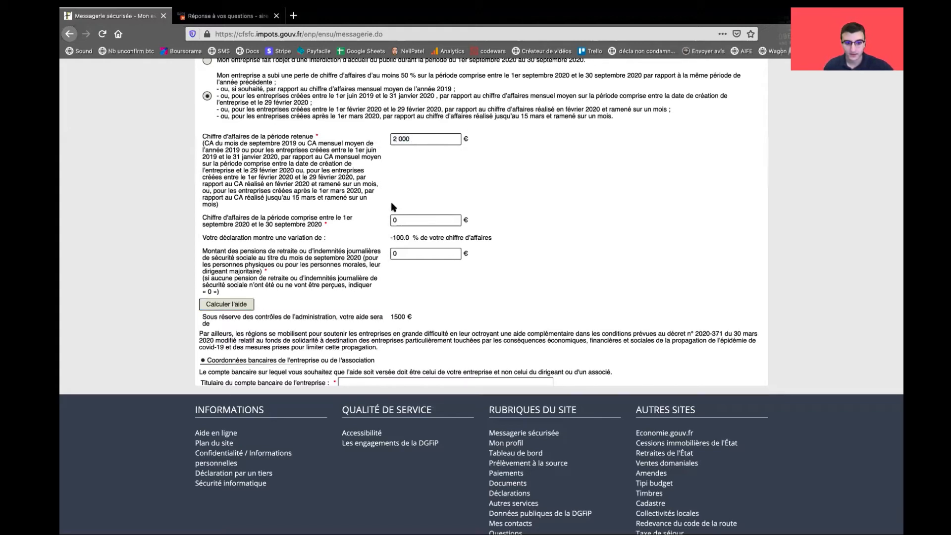
double_click(392, 220)
type("300")
left_click(231, 303)
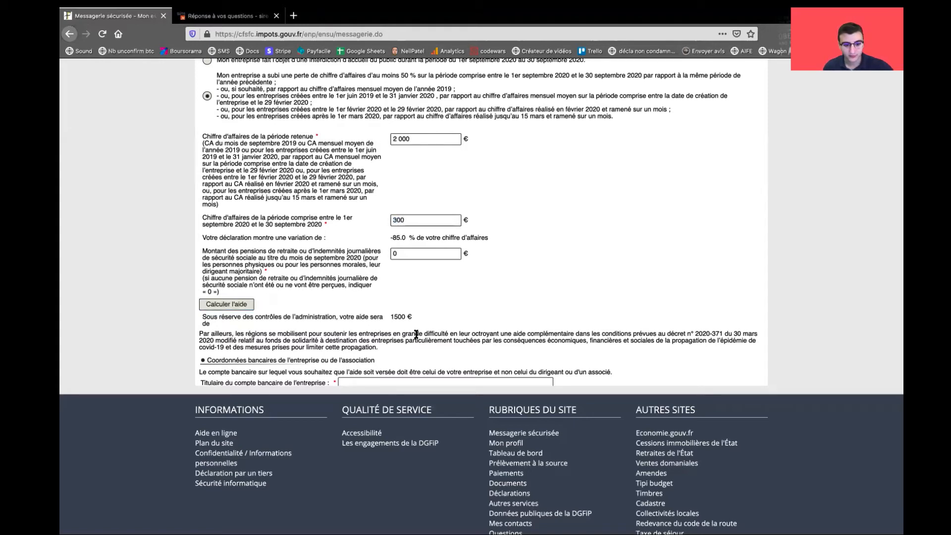
left_click_drag(390, 316, 414, 317)
scroll(515, 294, "down", 1)
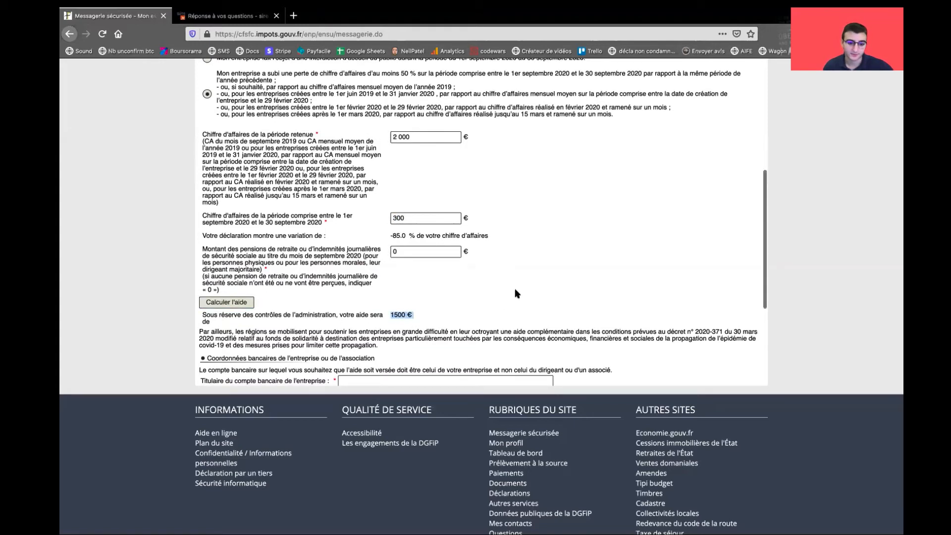
left_click(515, 294)
scroll(515, 293, "down", 3)
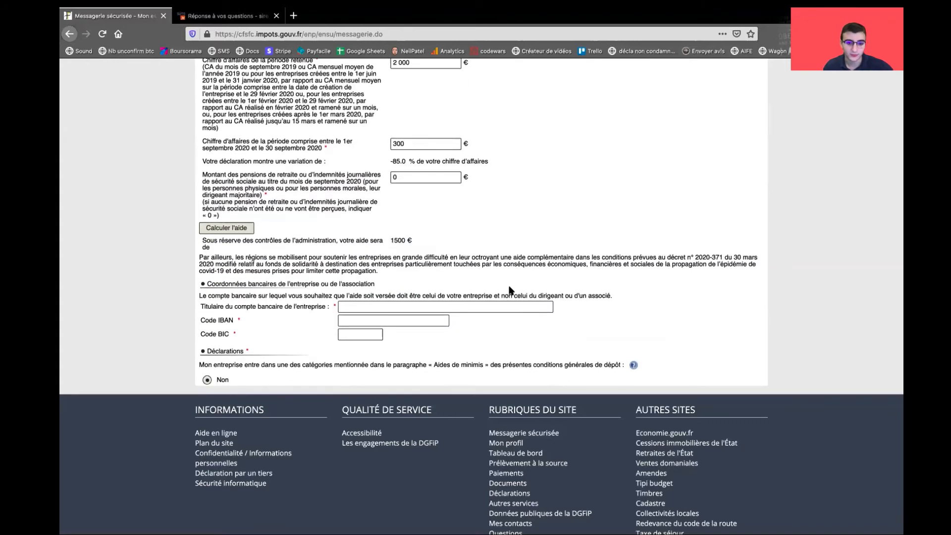
scroll(513, 291, "down", 3)
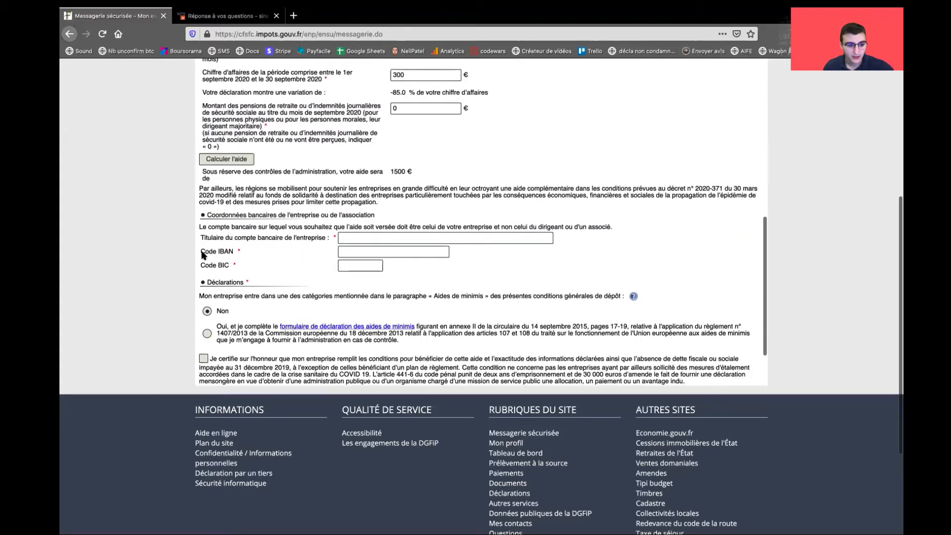
Trigger the required-field errors for the empty account holder, IBAN and BIC fields
left_click(360, 237)
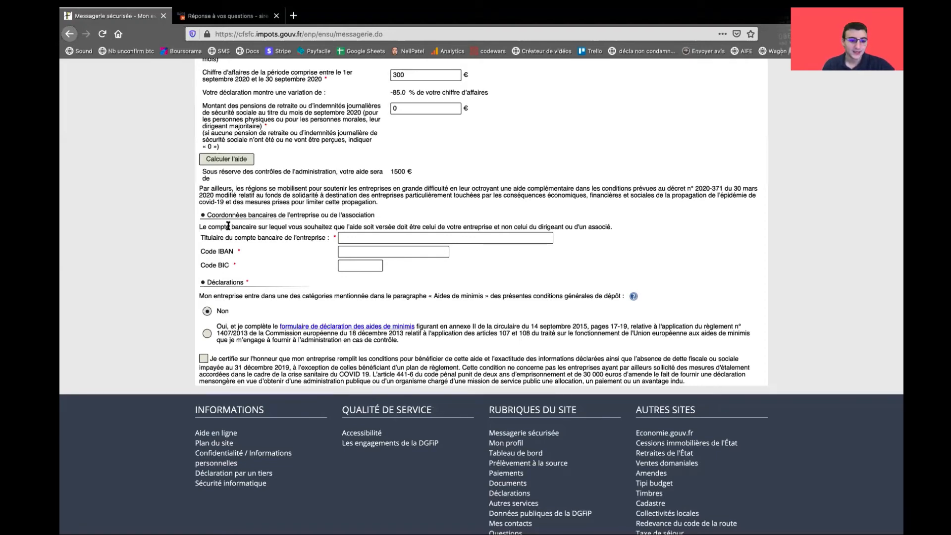
left_click(359, 237)
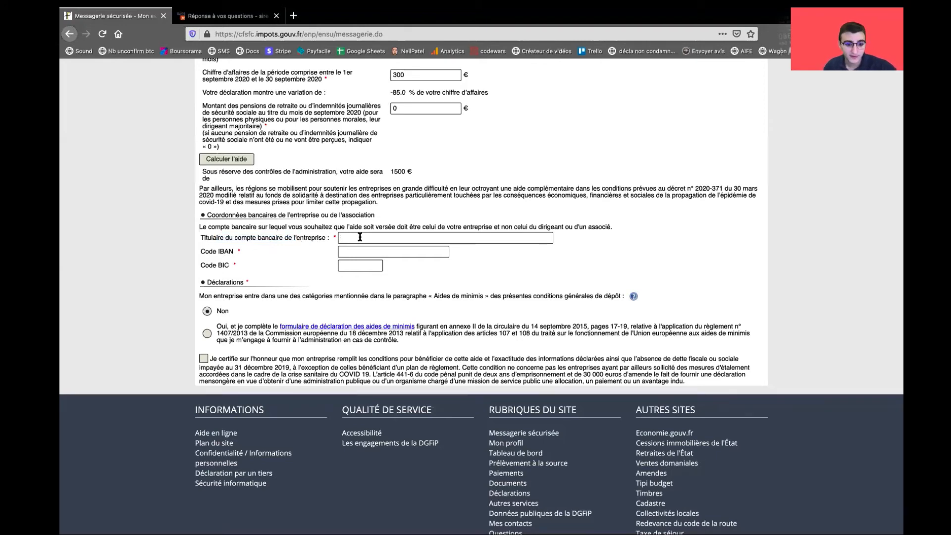
key("Return")
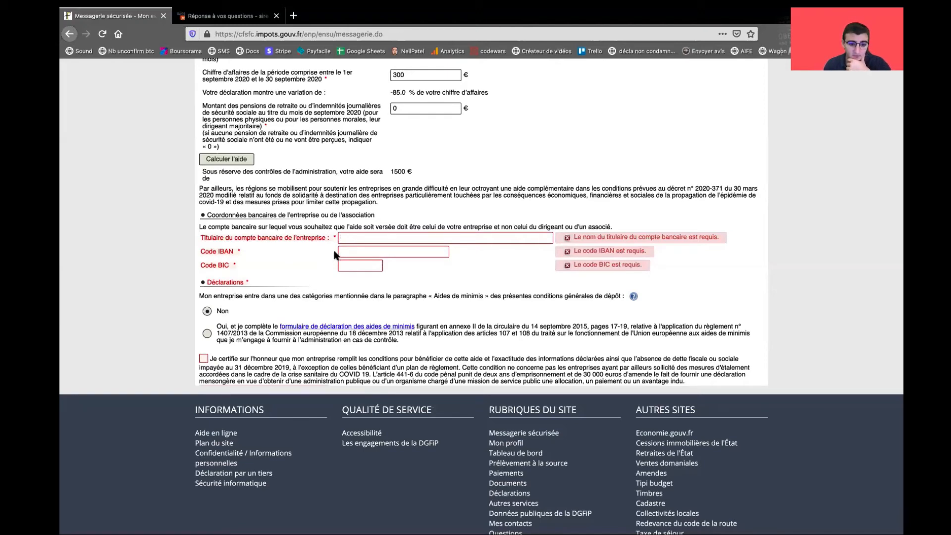
Move down past the BIC field to the de minimis question
left_click(346, 264)
scroll(528, 258, "down", 3)
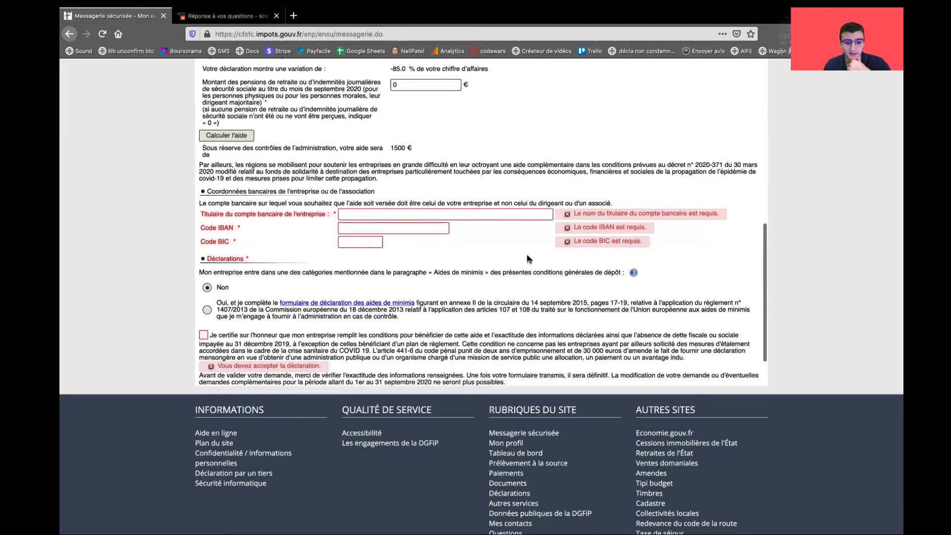
scroll(529, 259, "down", 3)
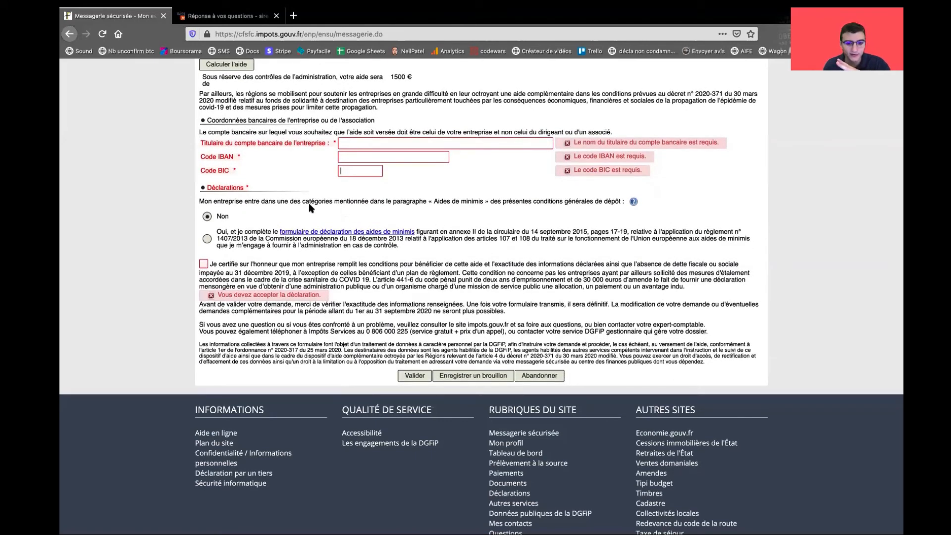
left_click_drag(269, 202, 482, 197)
scroll(333, 208, "down", 1)
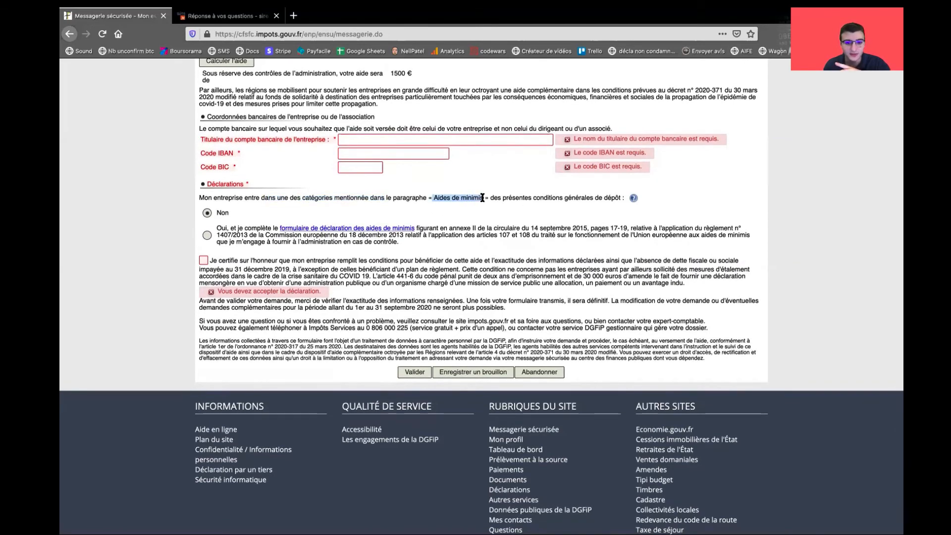
scroll(481, 195, "down", 1)
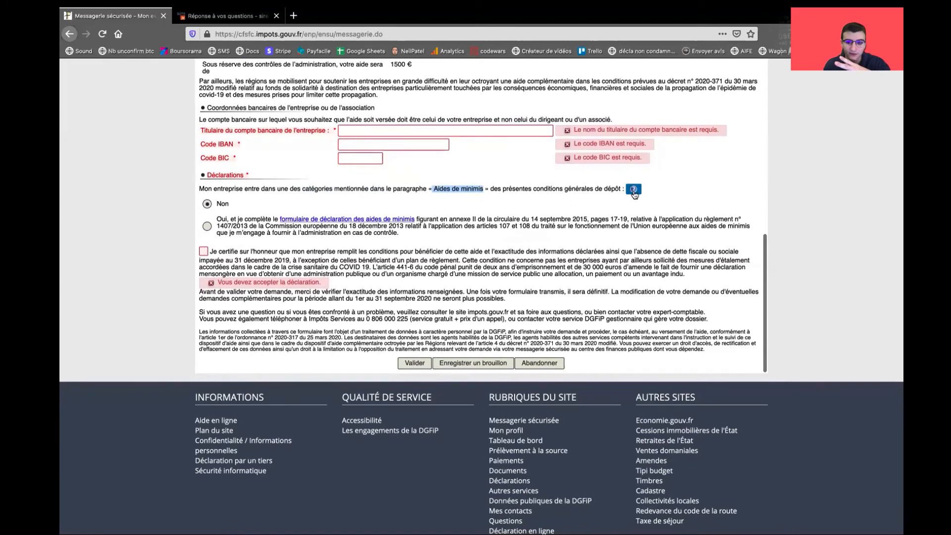
Read the Aides de minimis help explanation and close it
left_click(633, 191)
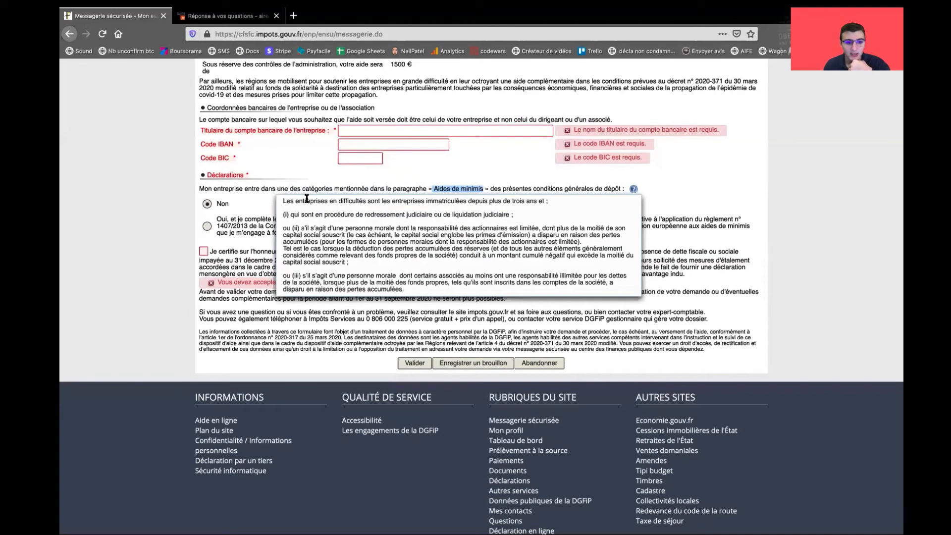
left_click_drag(298, 200, 519, 274)
scroll(376, 255, "down", 1)
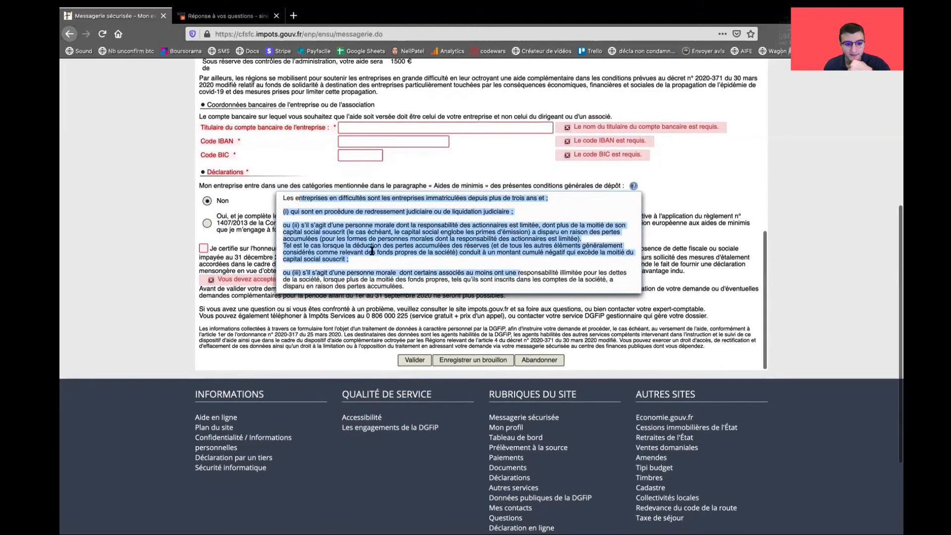
left_click(308, 221)
left_click_drag(322, 212, 562, 266)
scroll(561, 266, "down", 1)
left_click(561, 267)
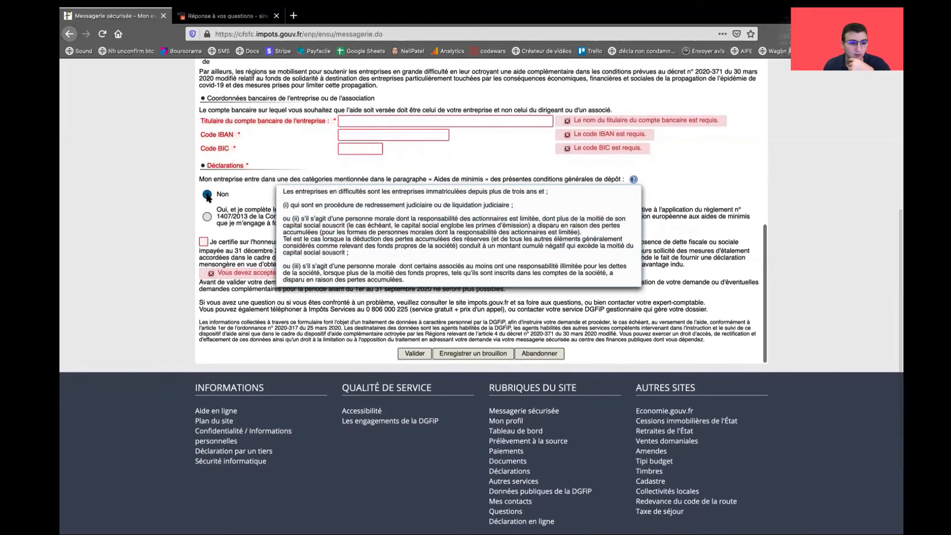
left_click(216, 195)
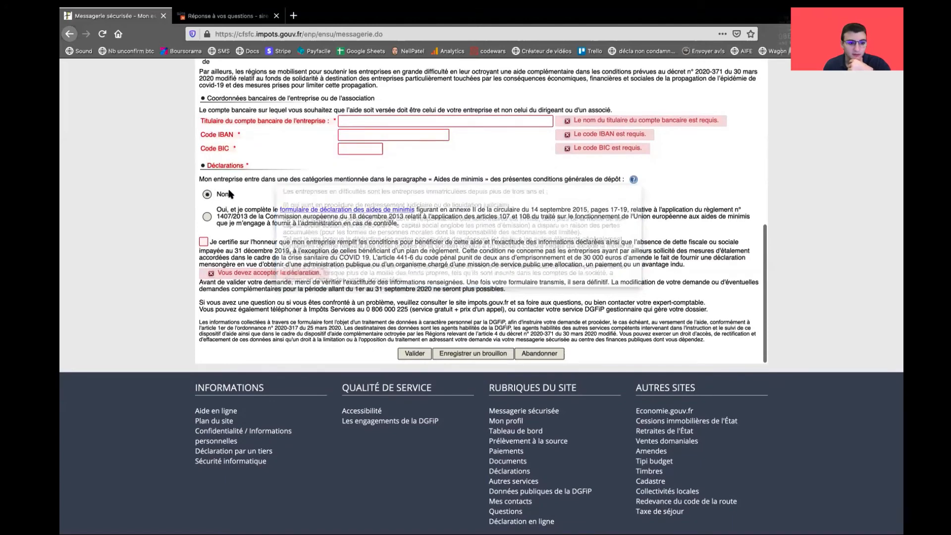
Answer Oui to the de minimis question and bring up the declaration form link's menu
left_click(207, 195)
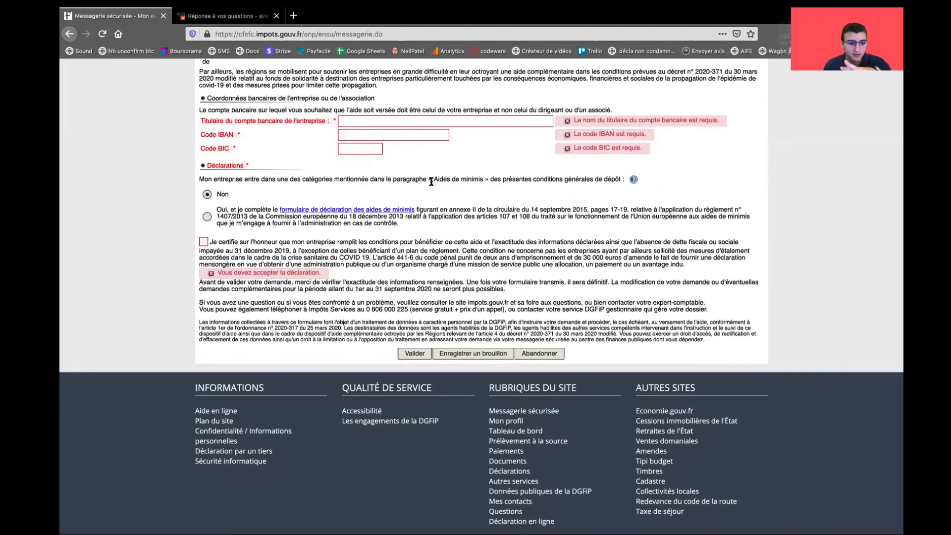
left_click(207, 218)
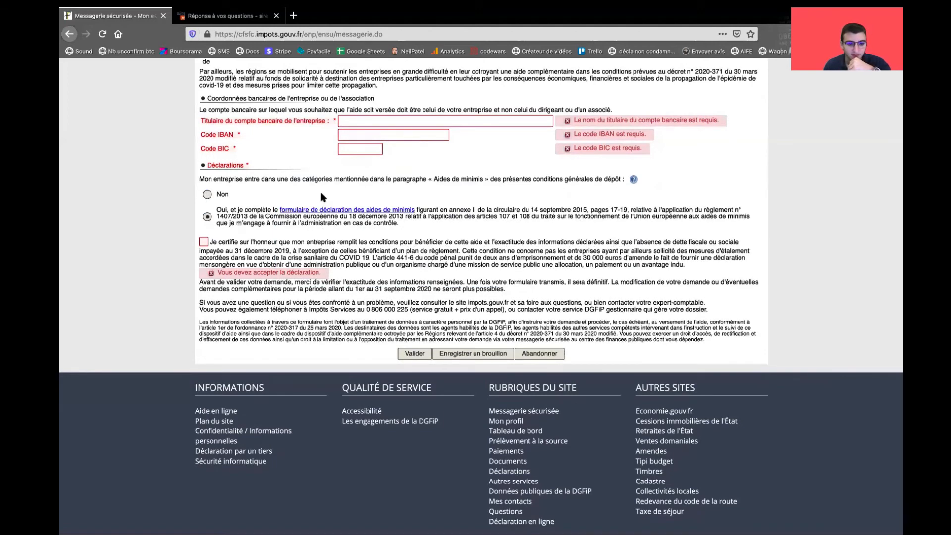
right_click(364, 212)
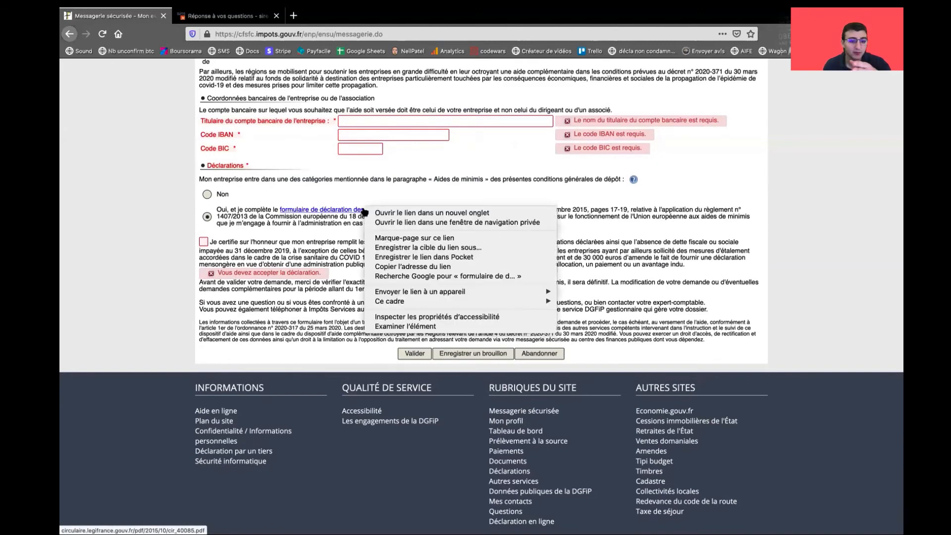
Open the de minimis declaration circular in a new tab and read through its contents
left_click(401, 212)
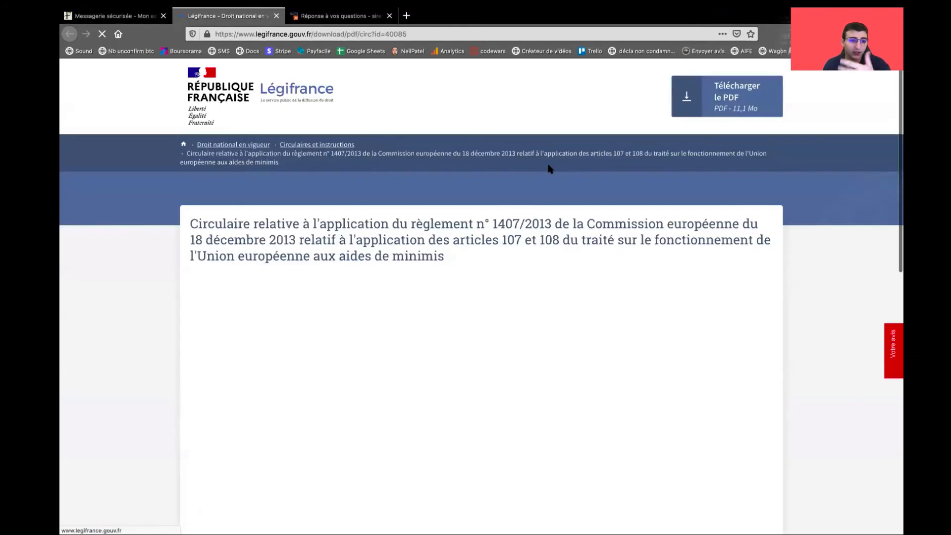
scroll(603, 209, "down", 1)
scroll(658, 292, "down", 5)
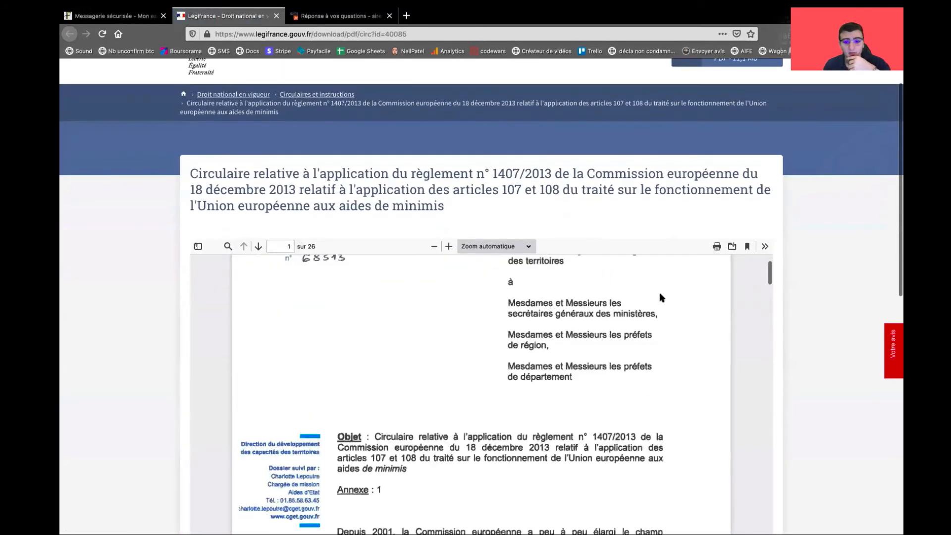
scroll(800, 269, "down", 3)
scroll(601, 308, "down", 20)
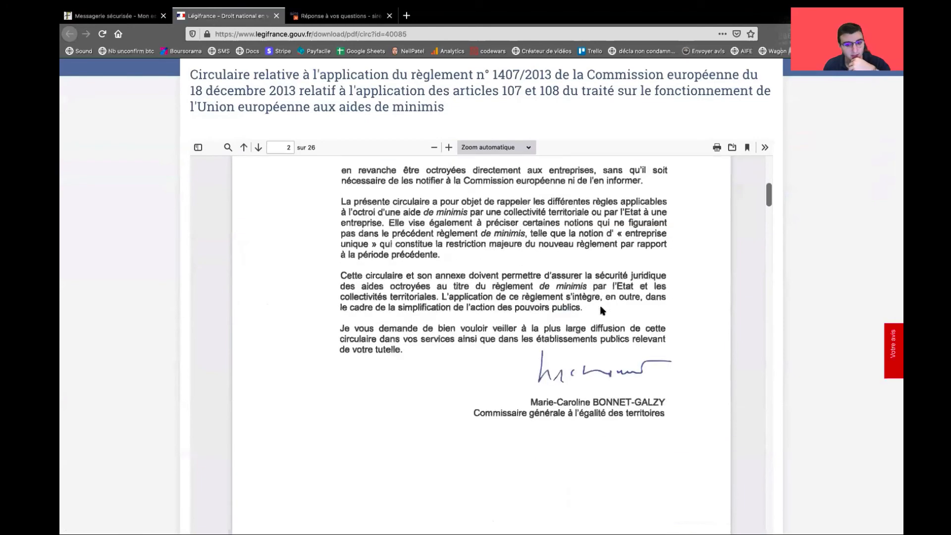
scroll(600, 307, "down", 4)
left_click_drag(329, 240, 469, 335)
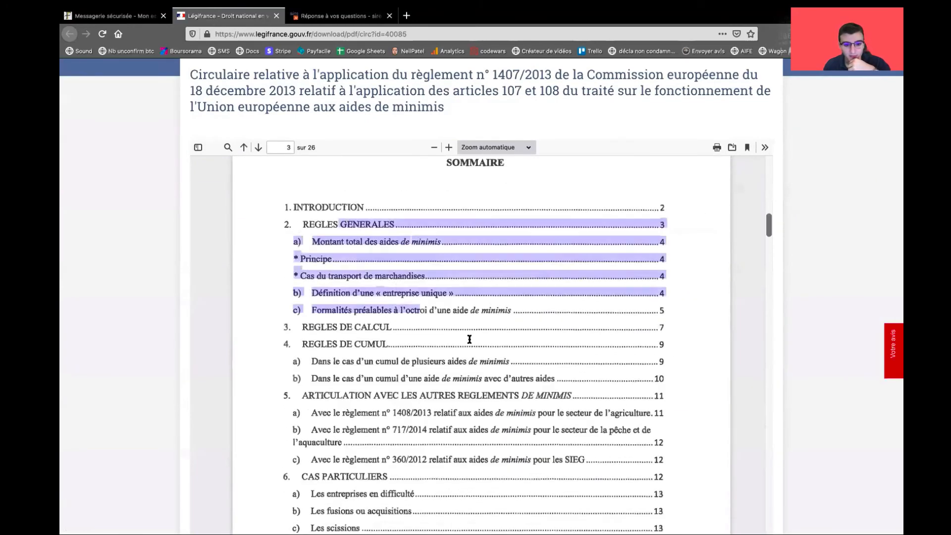
scroll(469, 337, "down", 20)
scroll(470, 343, "up", 5)
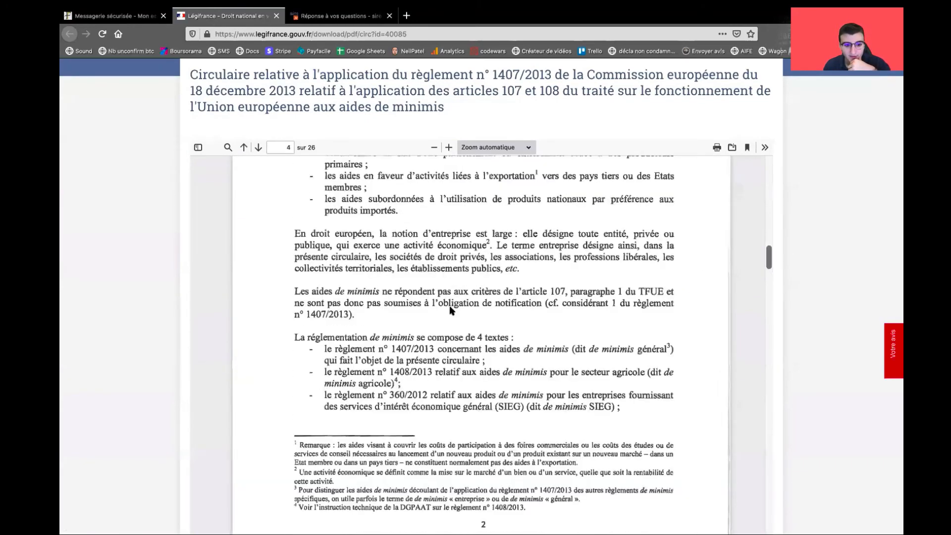
scroll(469, 321, "down", 15)
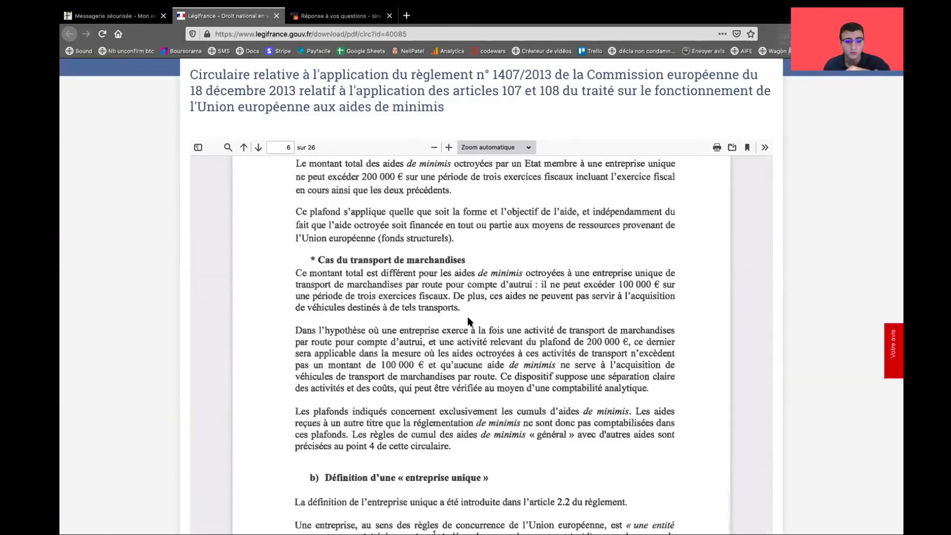
scroll(469, 321, "down", 4)
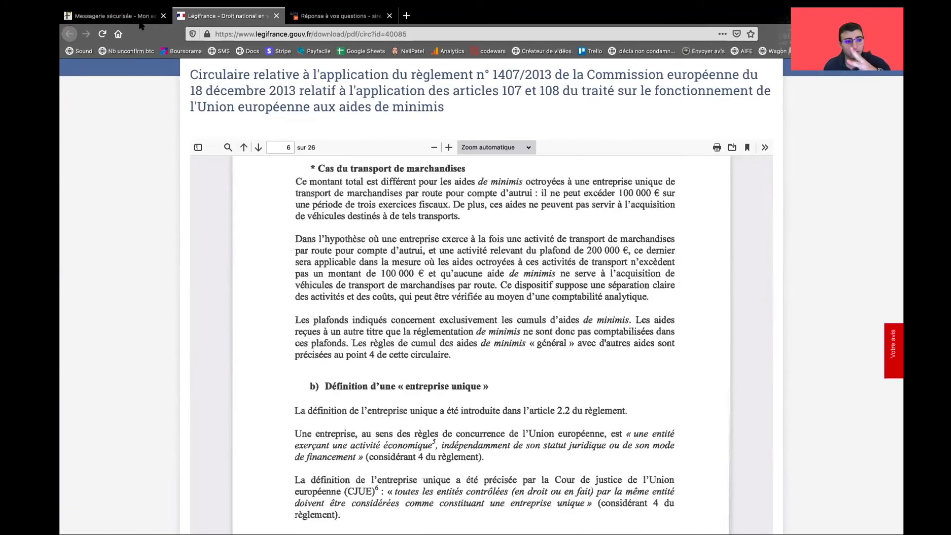
Confirm Oui for de minimis on the aid form, then return to the circular
left_click(141, 19)
left_click(208, 214)
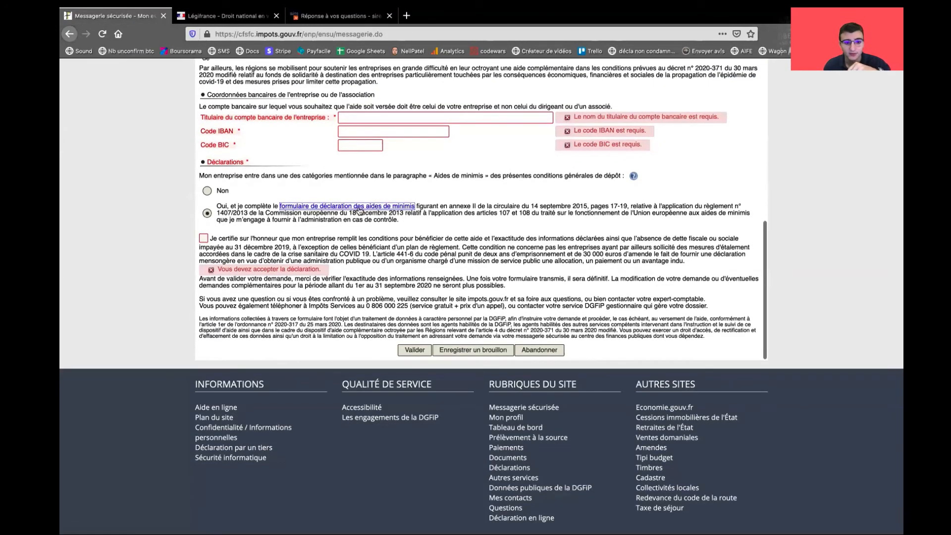
left_click(242, 20)
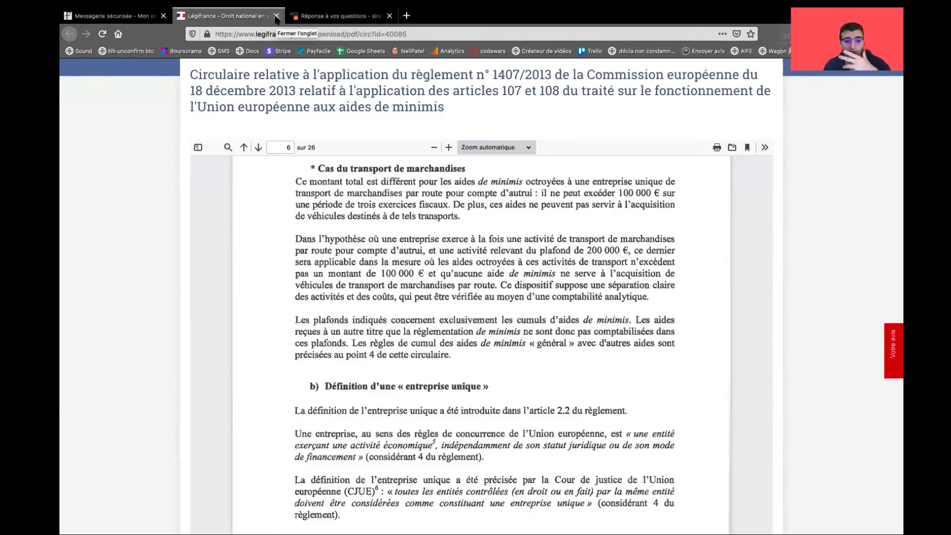
Close the Légifrance circular and return to the aid form's sworn certification statement
left_click(276, 16)
key("ctrl+shift+Tab")
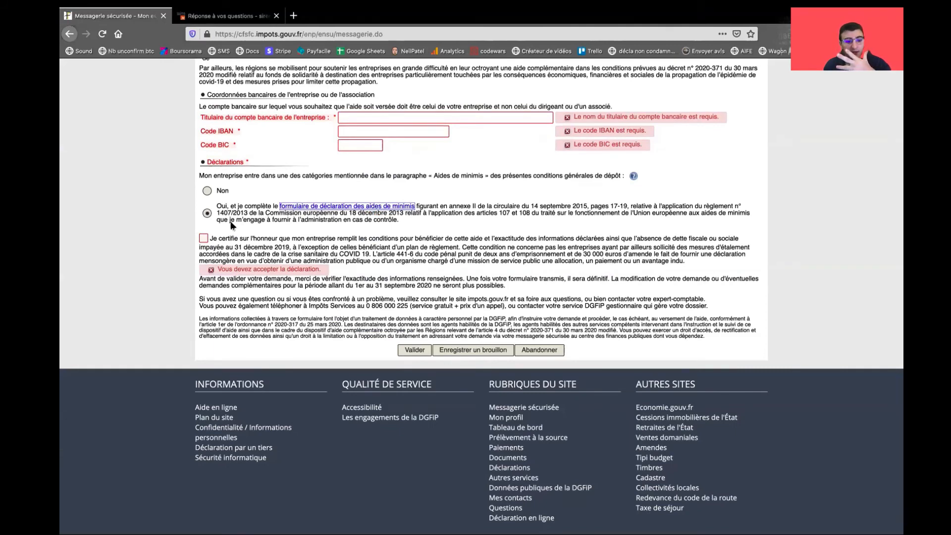
left_click_drag(232, 239, 530, 238)
left_click(520, 239)
left_click_drag(340, 236, 529, 247)
left_click(539, 246)
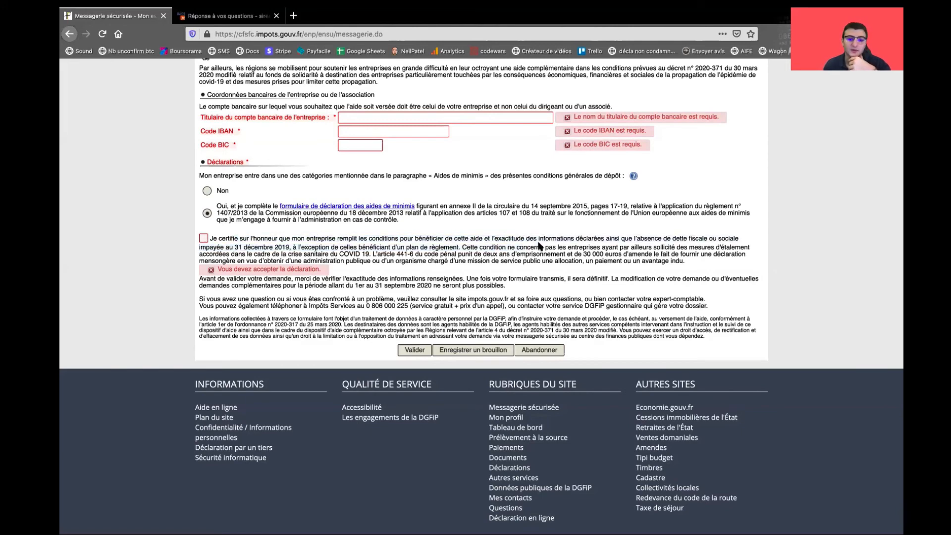
Review the eligibility conditions 1° to 3° listed above the certification
scroll(539, 246, "up", 15)
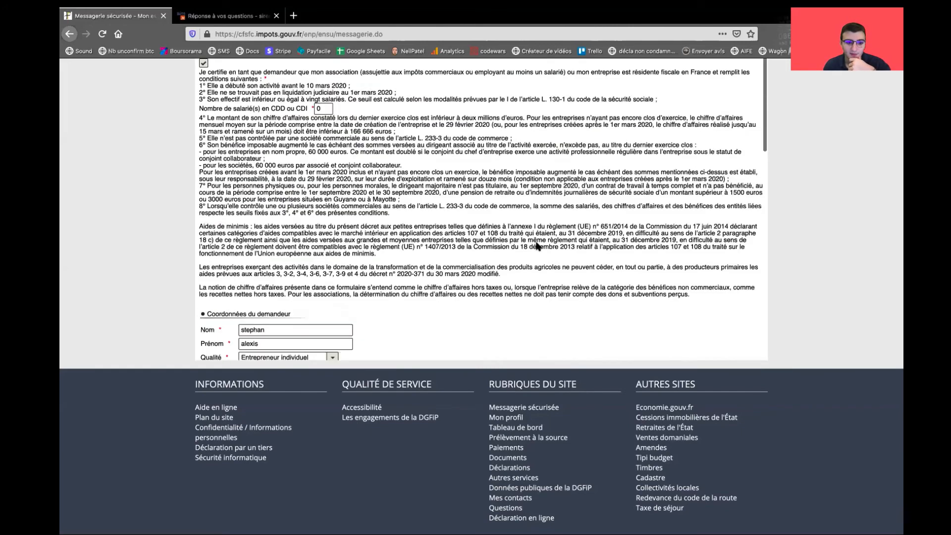
scroll(264, 134, "up", 5)
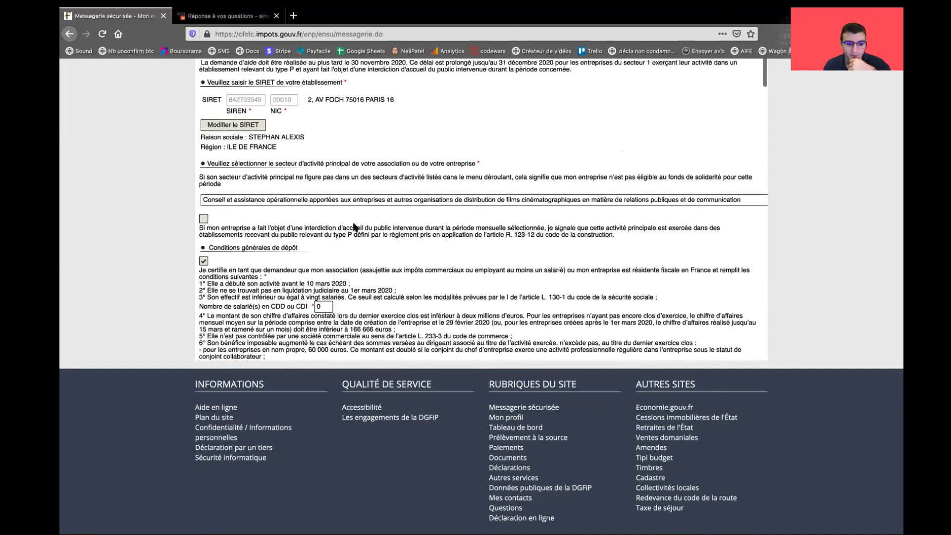
scroll(352, 228, "down", 2)
scroll(352, 227, "up", 5)
scroll(352, 228, "up", 4)
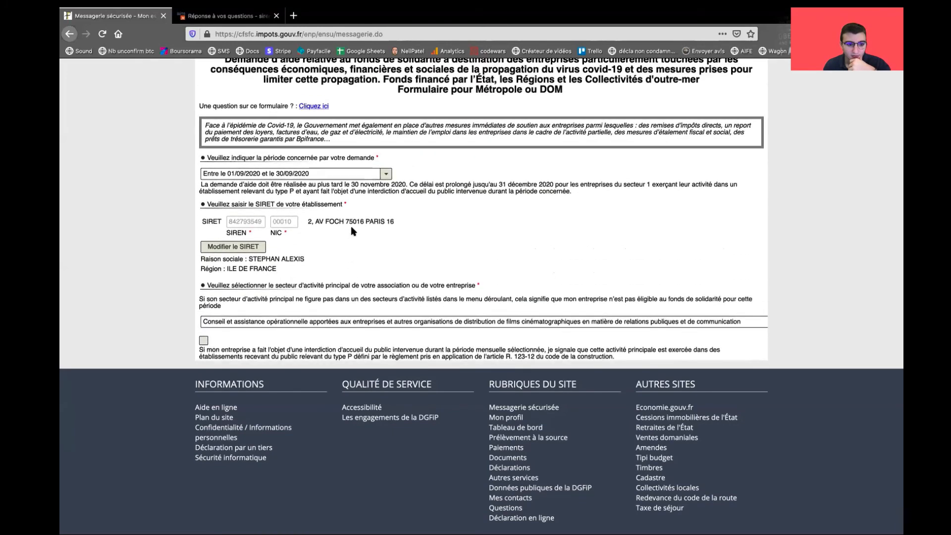
scroll(353, 228, "down", 20)
scroll(351, 229, "down", 5)
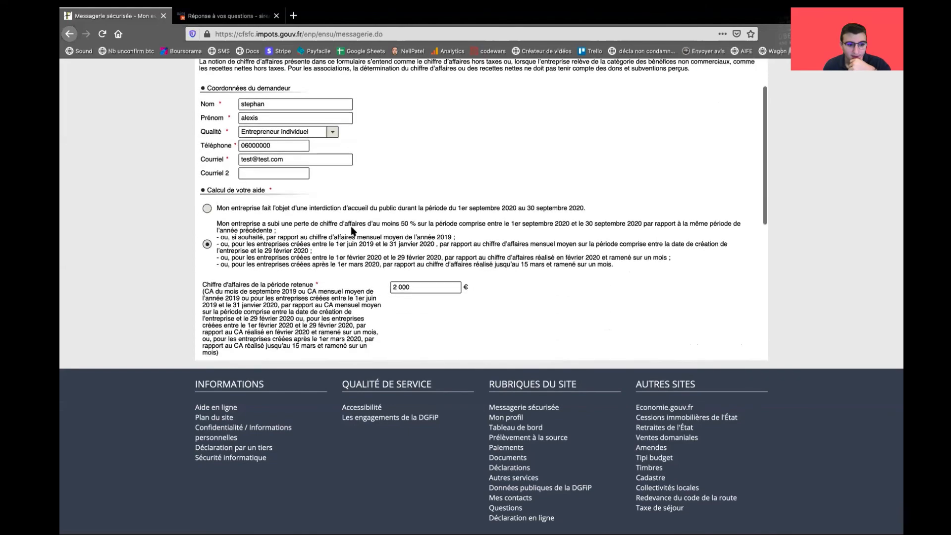
scroll(353, 229, "up", 10)
scroll(352, 227, "up", 1)
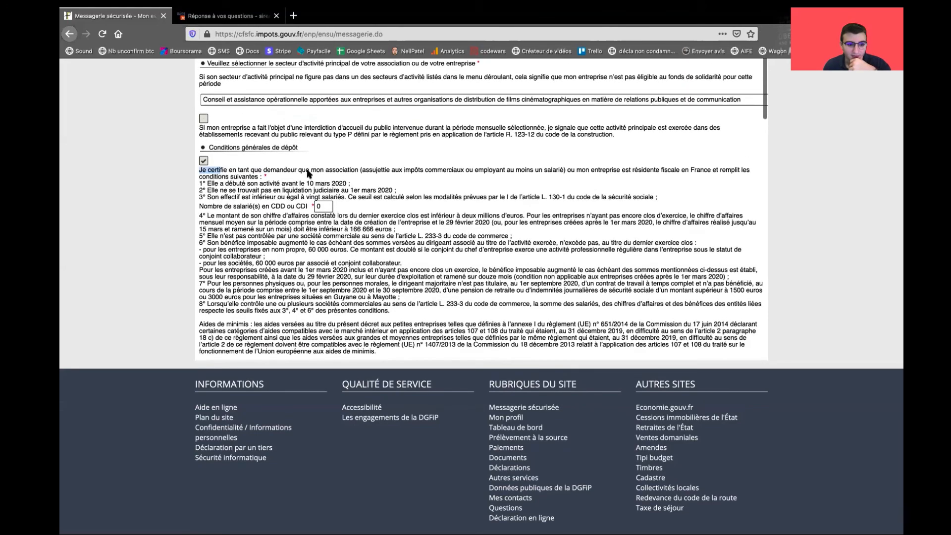
left_click_drag(195, 180, 368, 194)
scroll(418, 217, "down", 10)
scroll(418, 217, "down", 10)
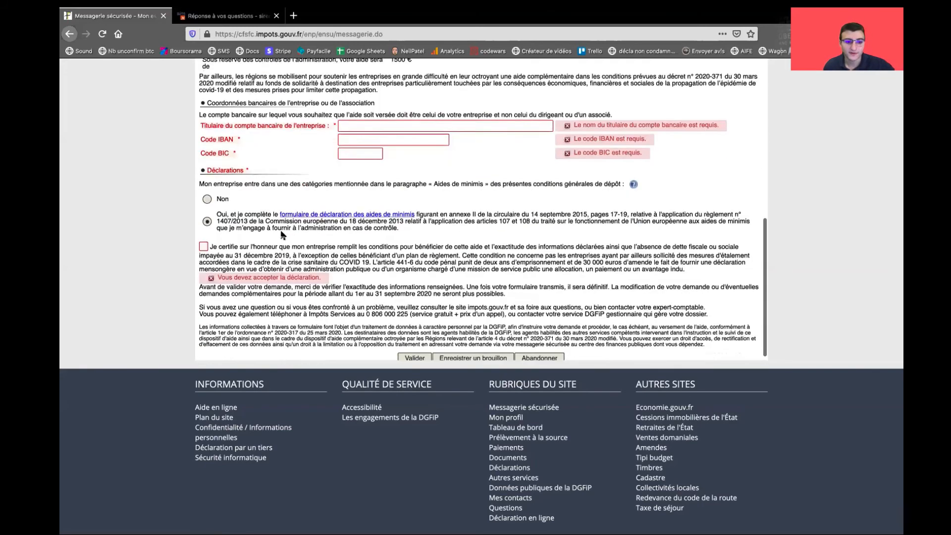
Tick the 'Je certifie sur l'honneur' checkbox in the Déclarations section
left_click(203, 125)
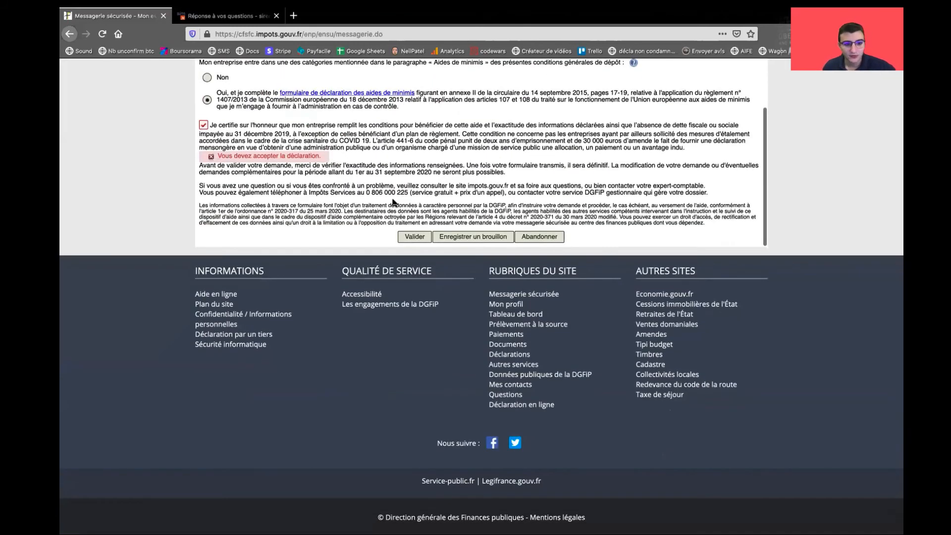
scroll(703, 211, "up", 1)
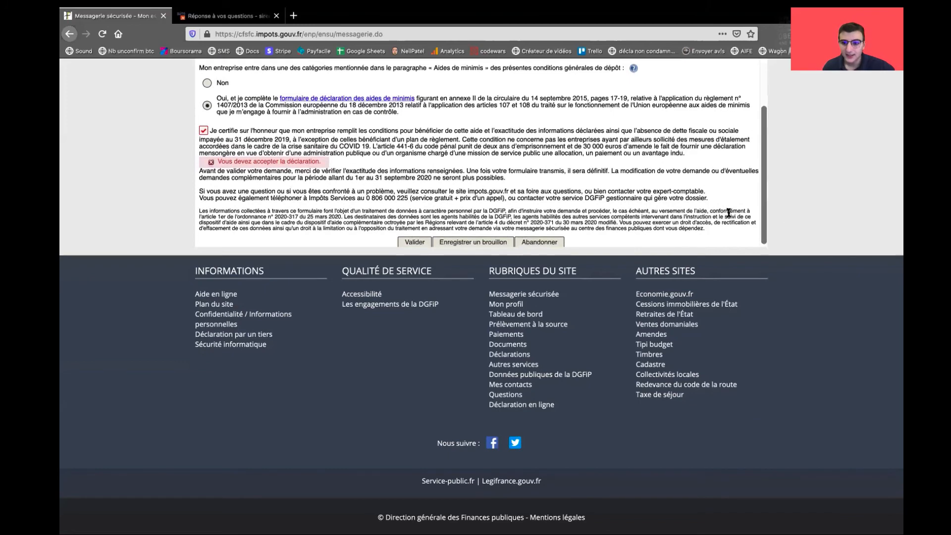
scroll(804, 194, "up", 2)
scroll(415, 279, "down", 1)
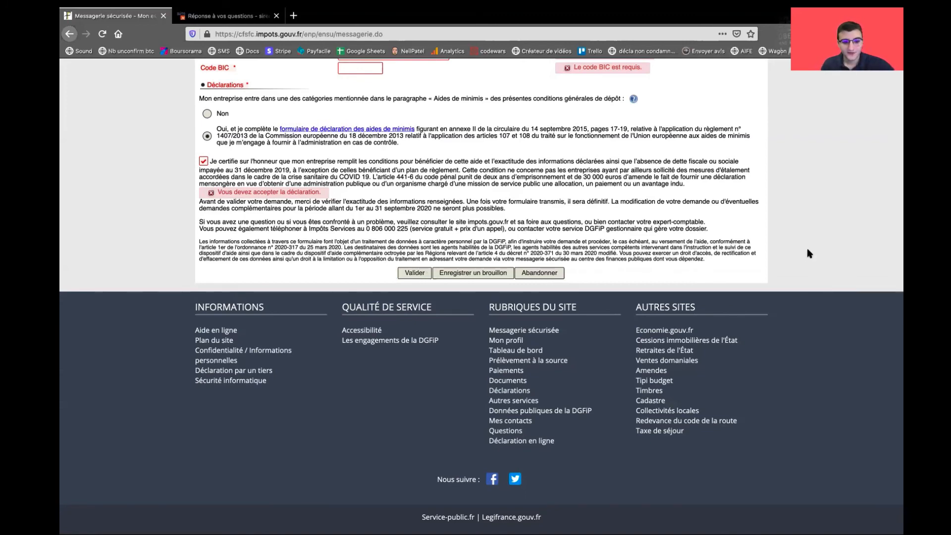
scroll(808, 254, "up", 3)
scroll(808, 253, "up", 4)
scroll(807, 253, "down", 1)
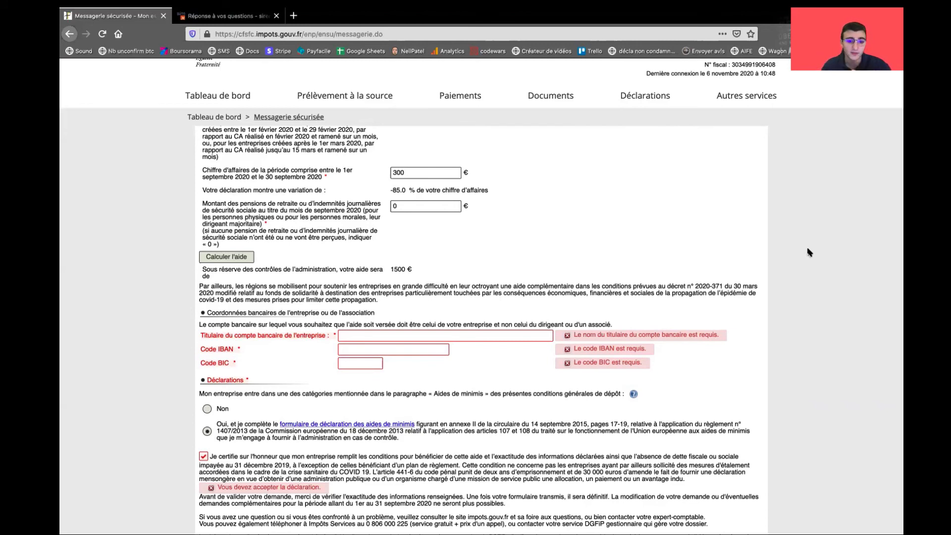
key("super+t")
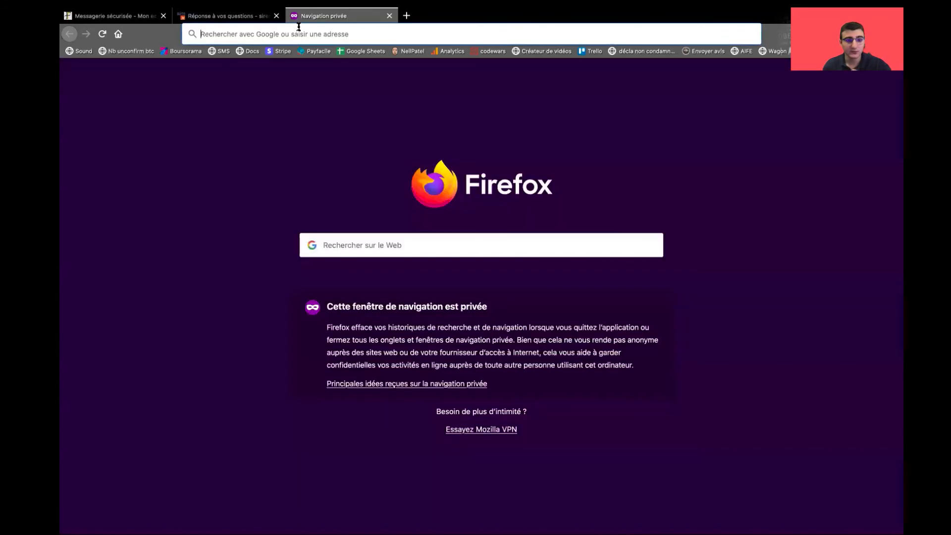
type("hellomybusiness.fr/")
key("Return")
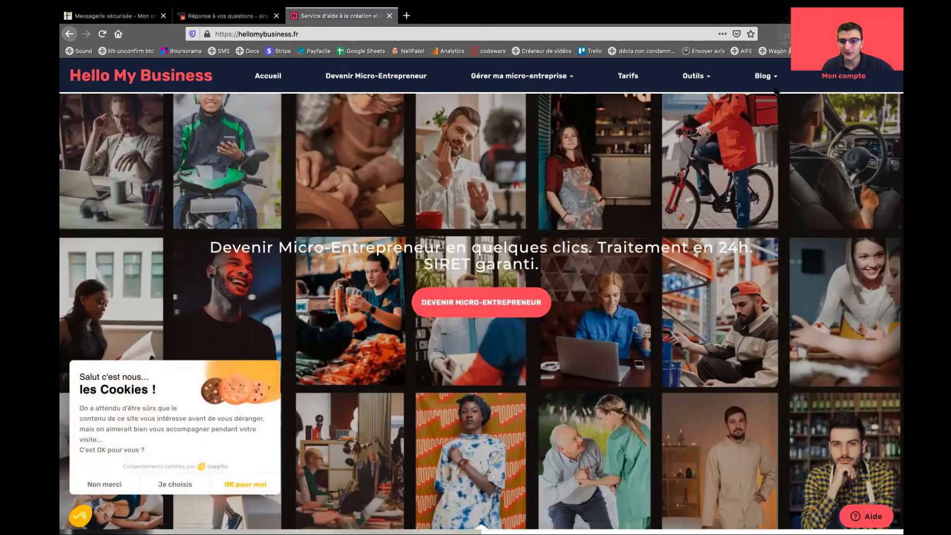
mouse_move(768, 79)
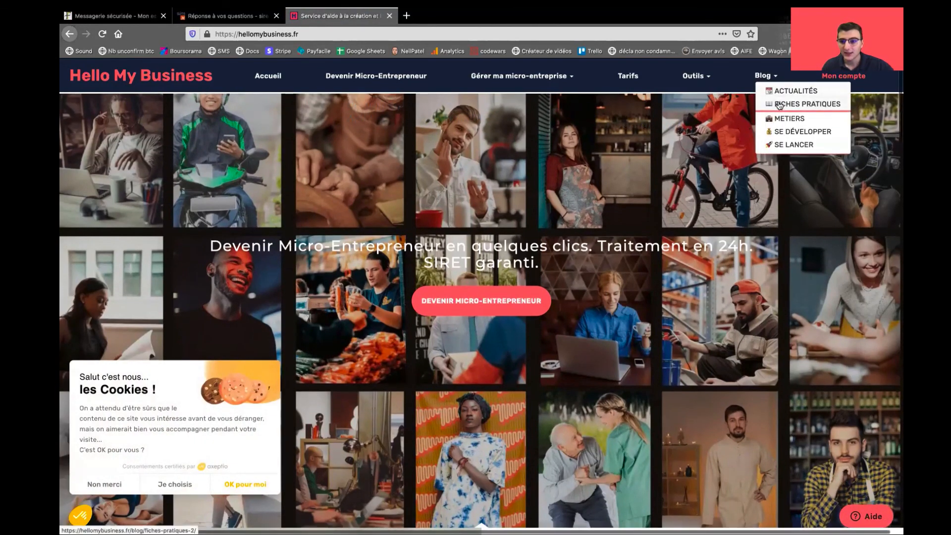
left_click(785, 94)
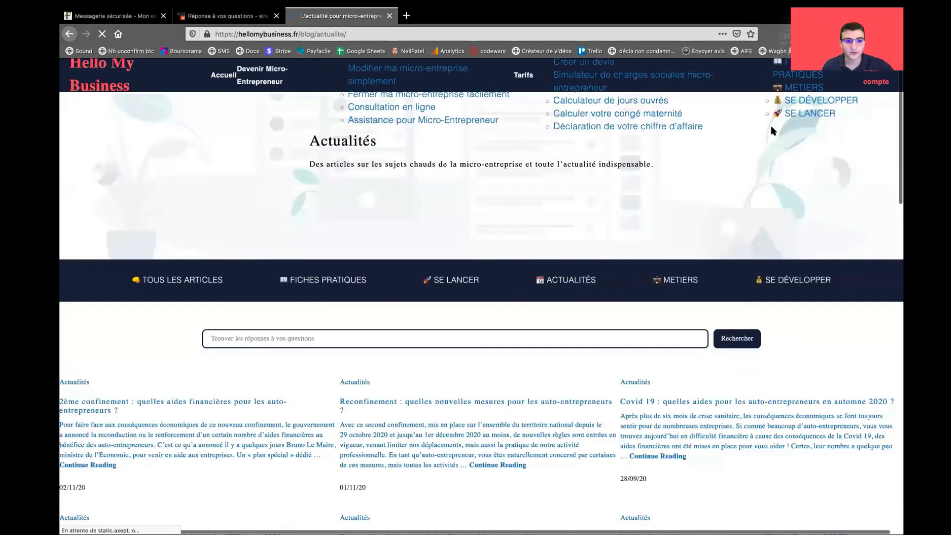
scroll(500, 327, "down", 3)
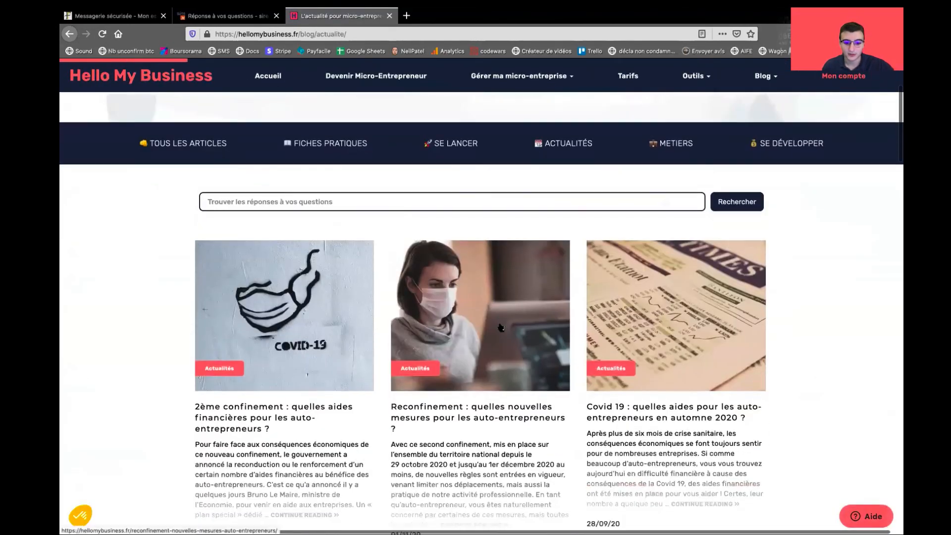
scroll(500, 326, "down", 1)
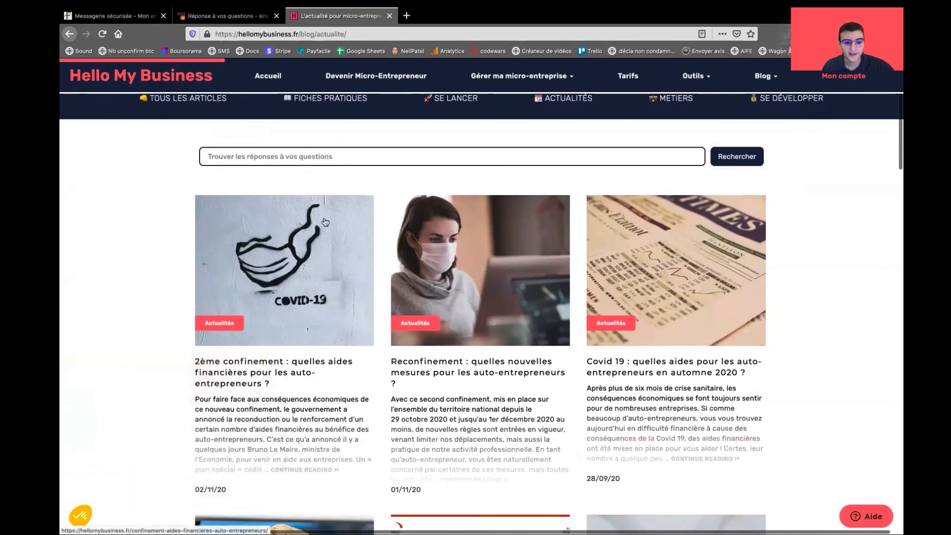
scroll(326, 282, "down", 1)
scroll(326, 283, "down", 1)
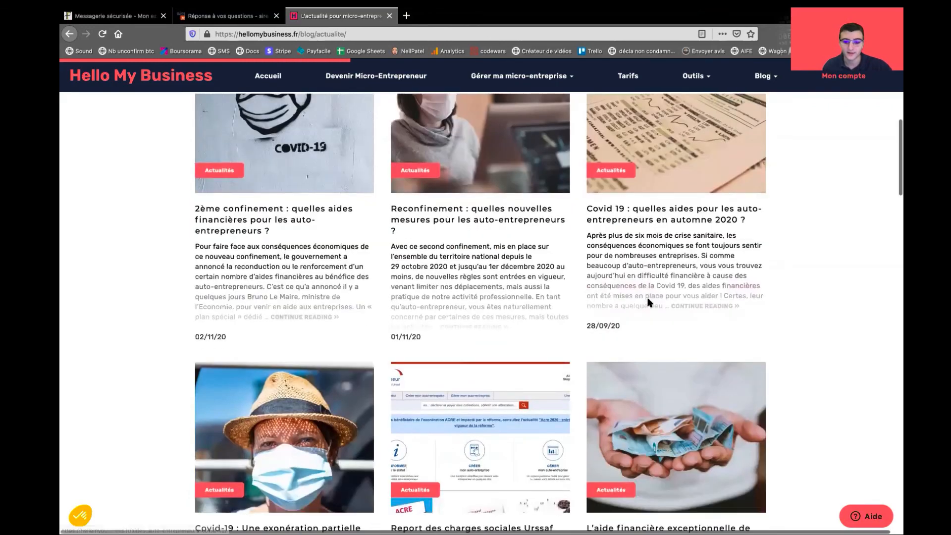
scroll(644, 302, "up", 5)
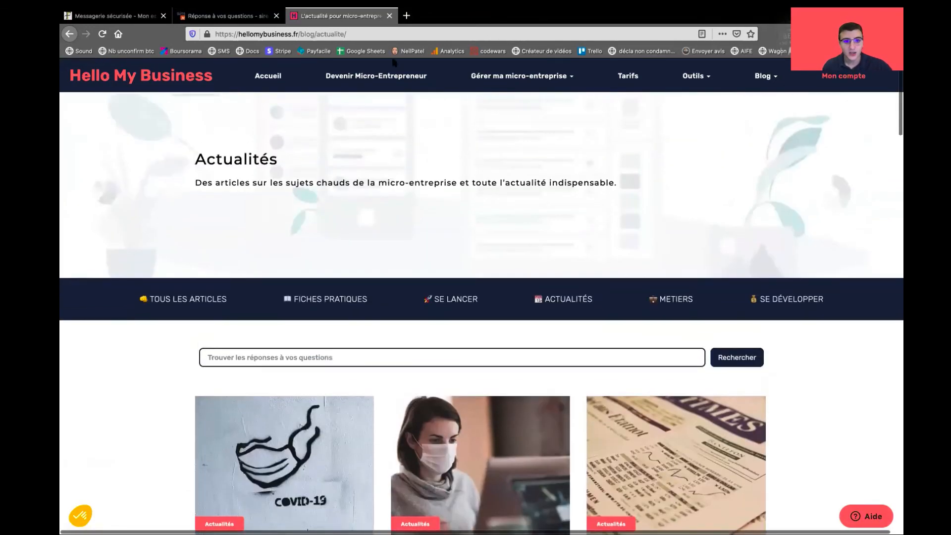
left_click(389, 16)
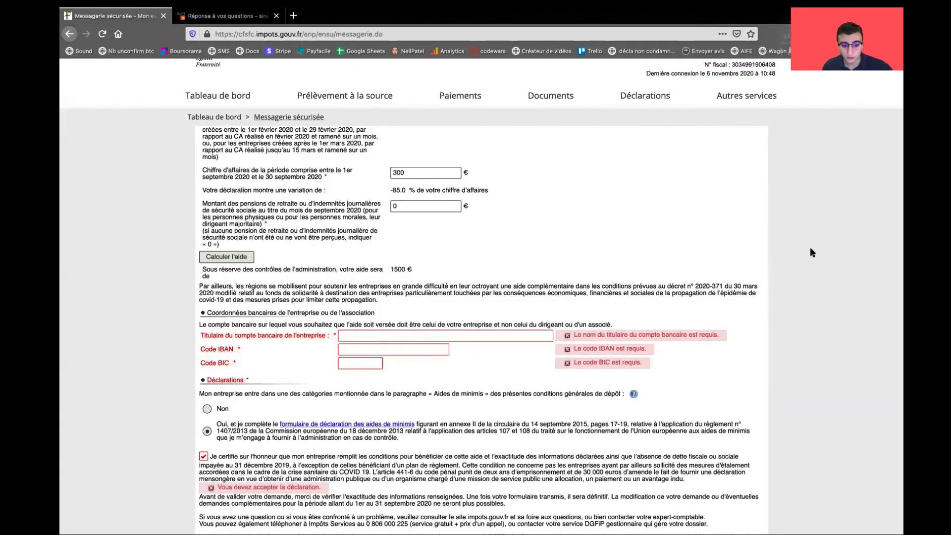
scroll(810, 249, "up", 2)
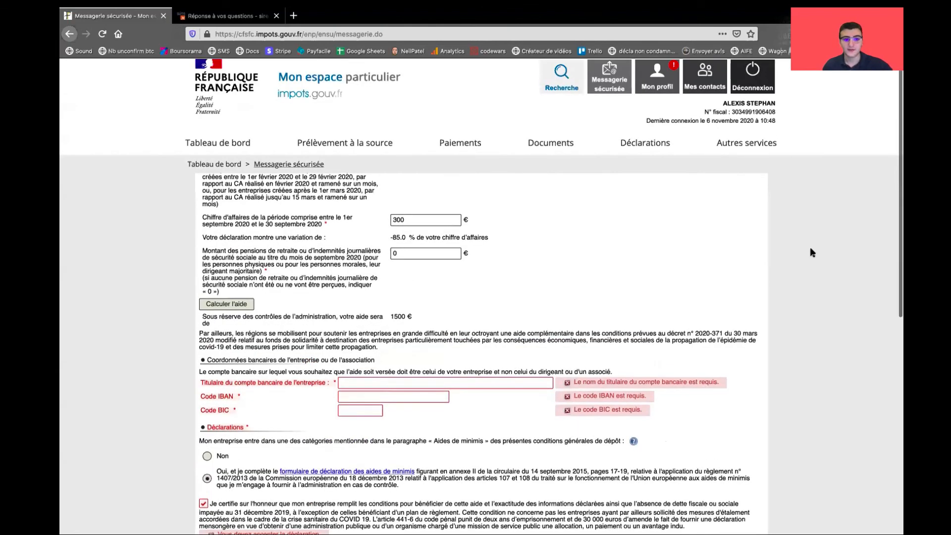